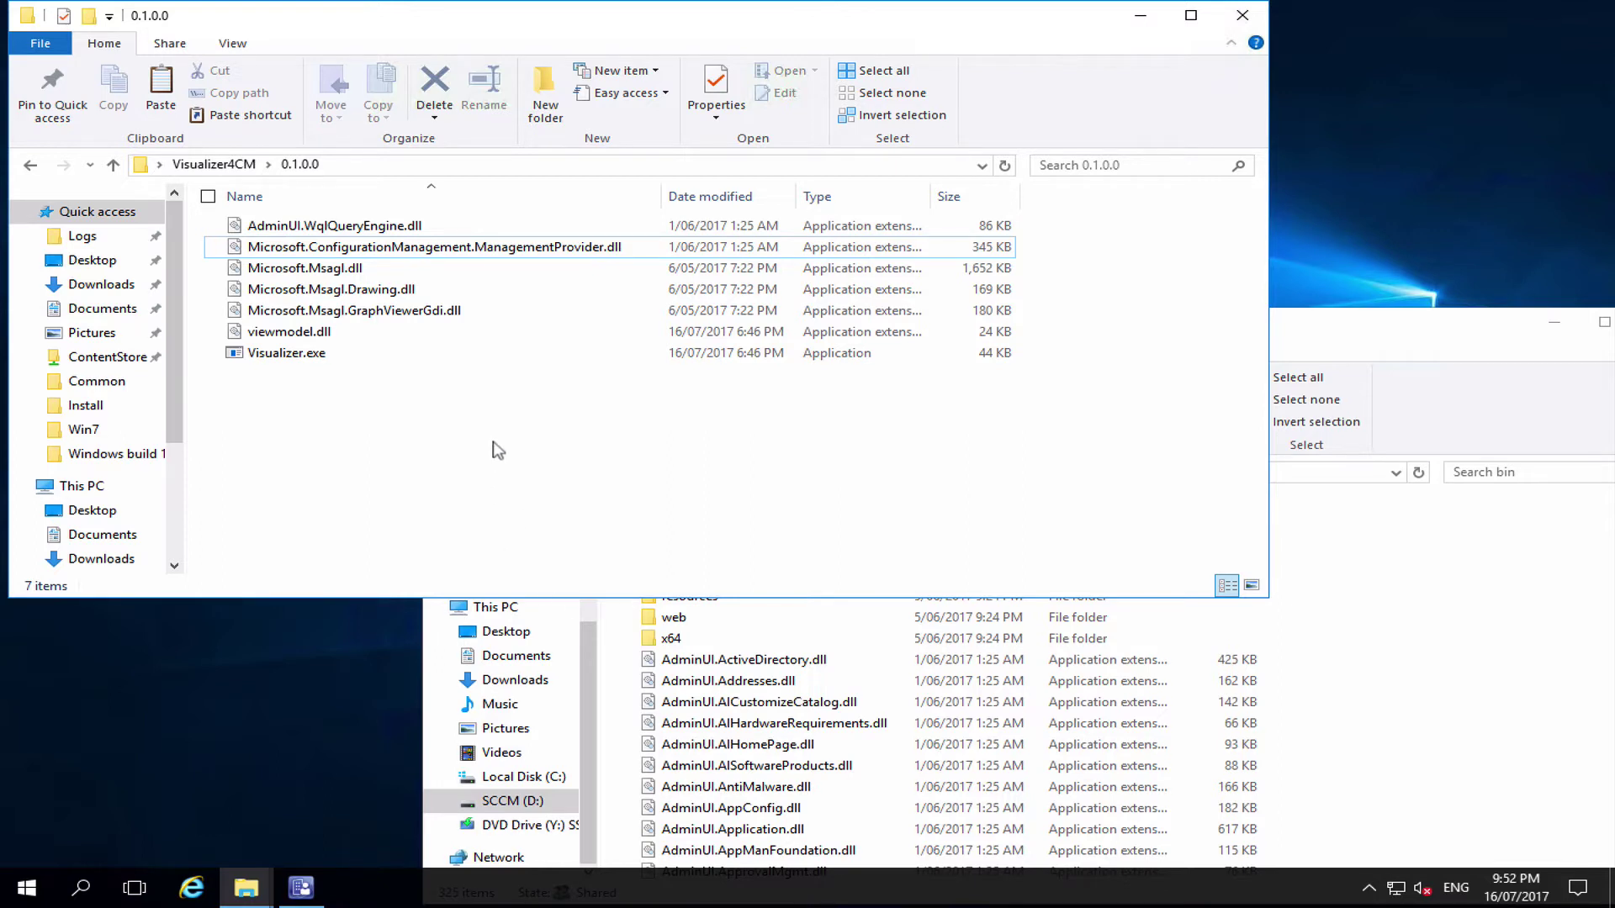
# Step: Check AdminUI.WqlQueryEngine.dll and Microsoft.ConfigurationManagement.ManagementProvider.dll in the 0.1.0.0 folder, and the full path of the AdminConsole bin folder
pyautogui.click(376, 229)
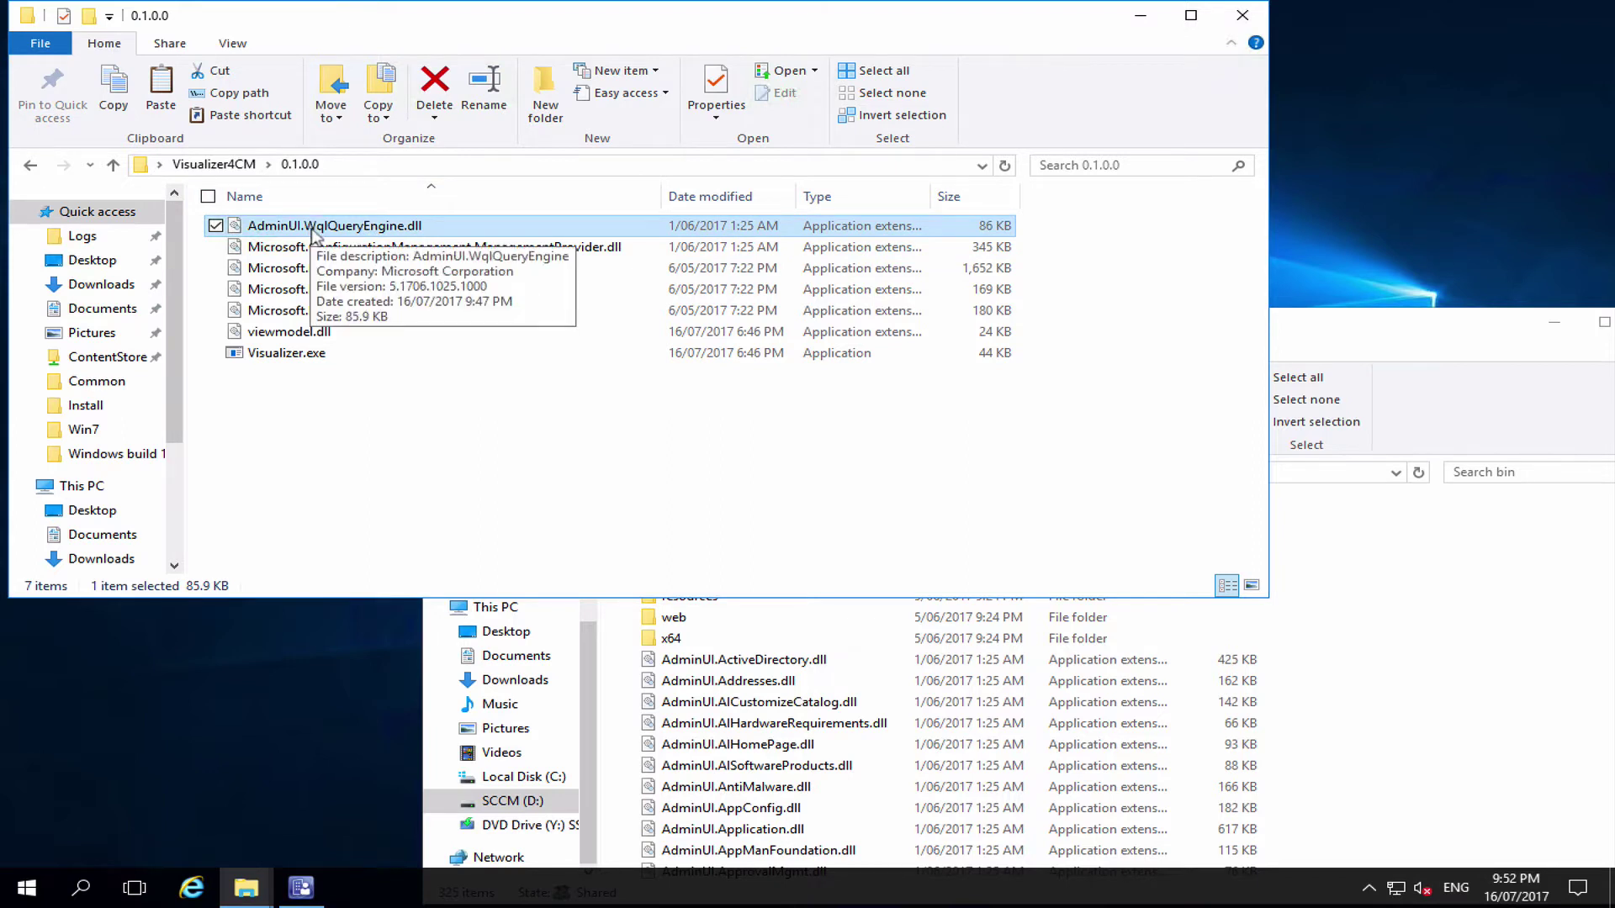
pyautogui.click(357, 249)
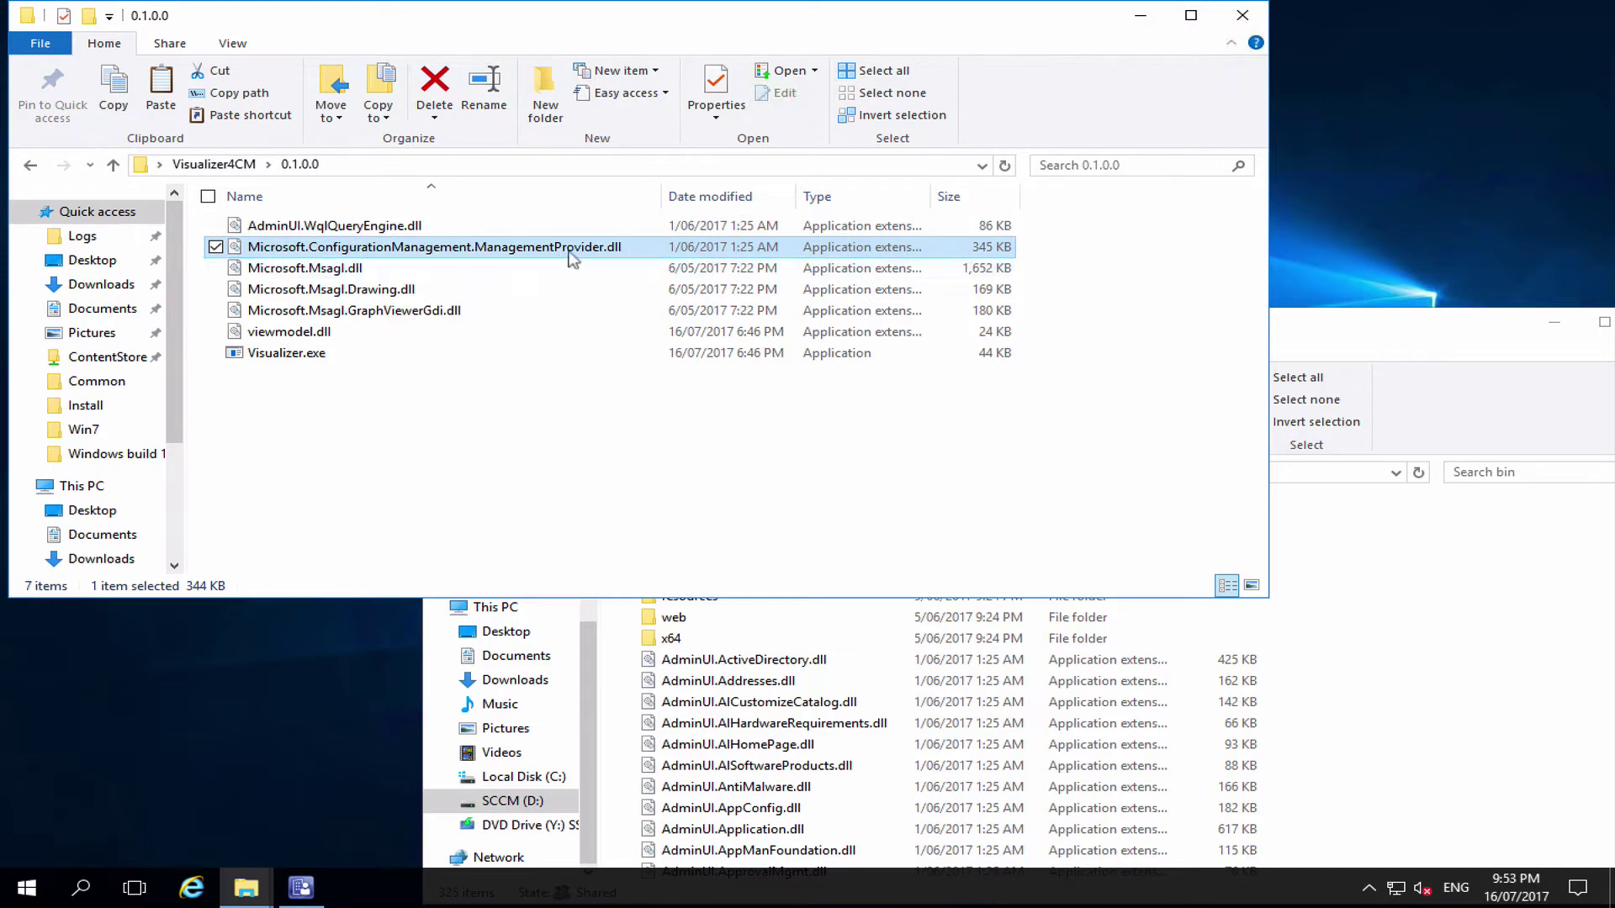
pyautogui.moveTo(572, 255)
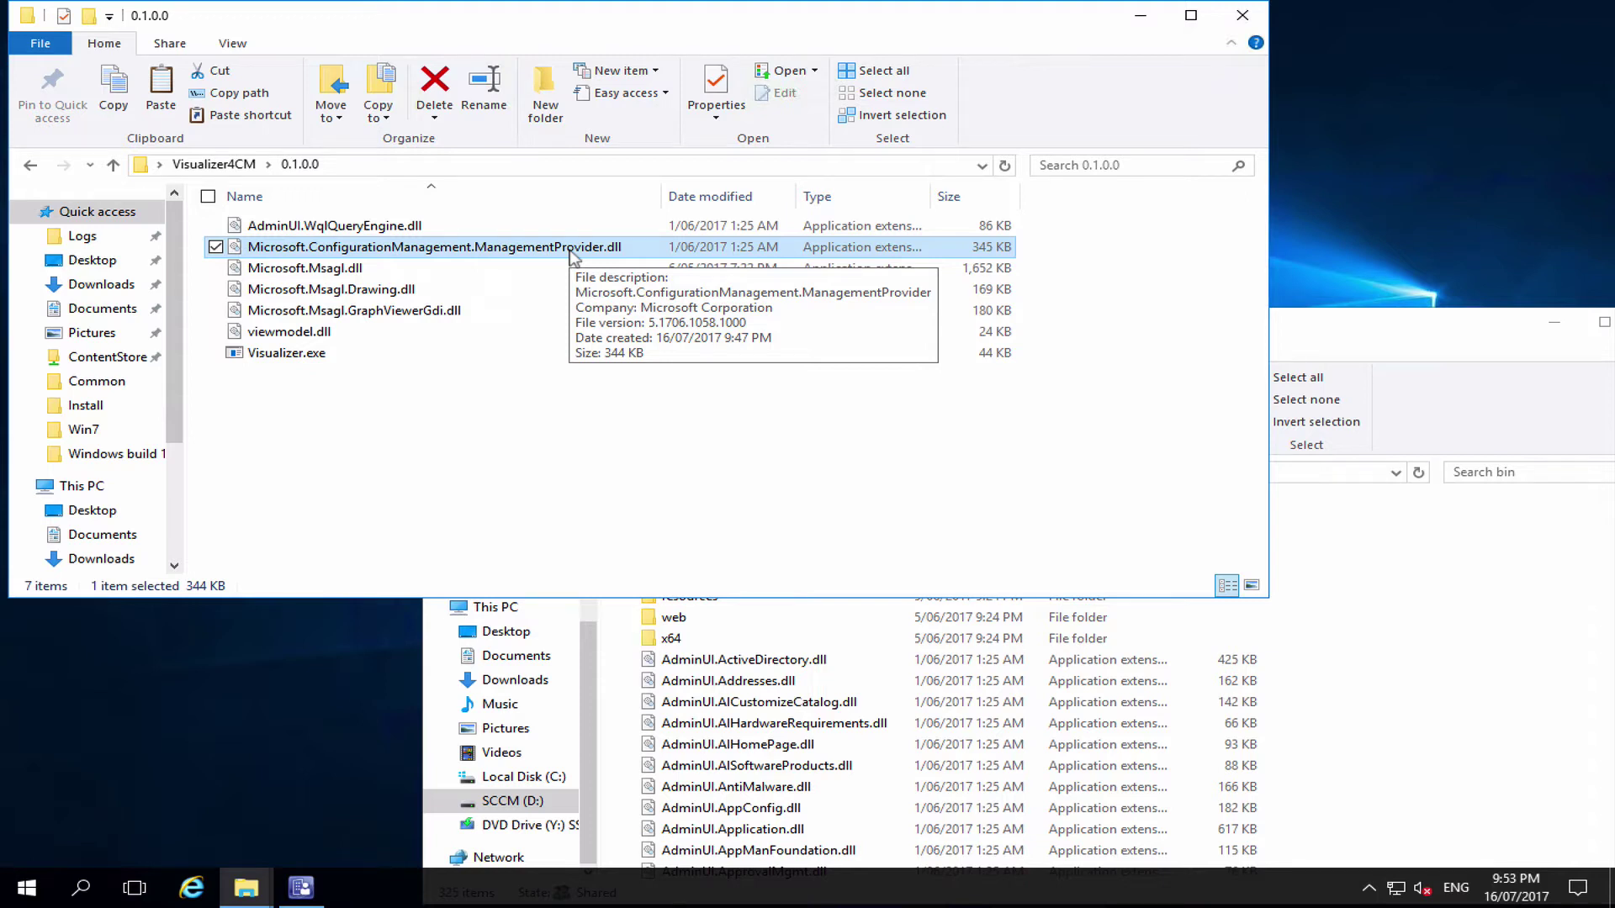
pyautogui.click(1424, 330)
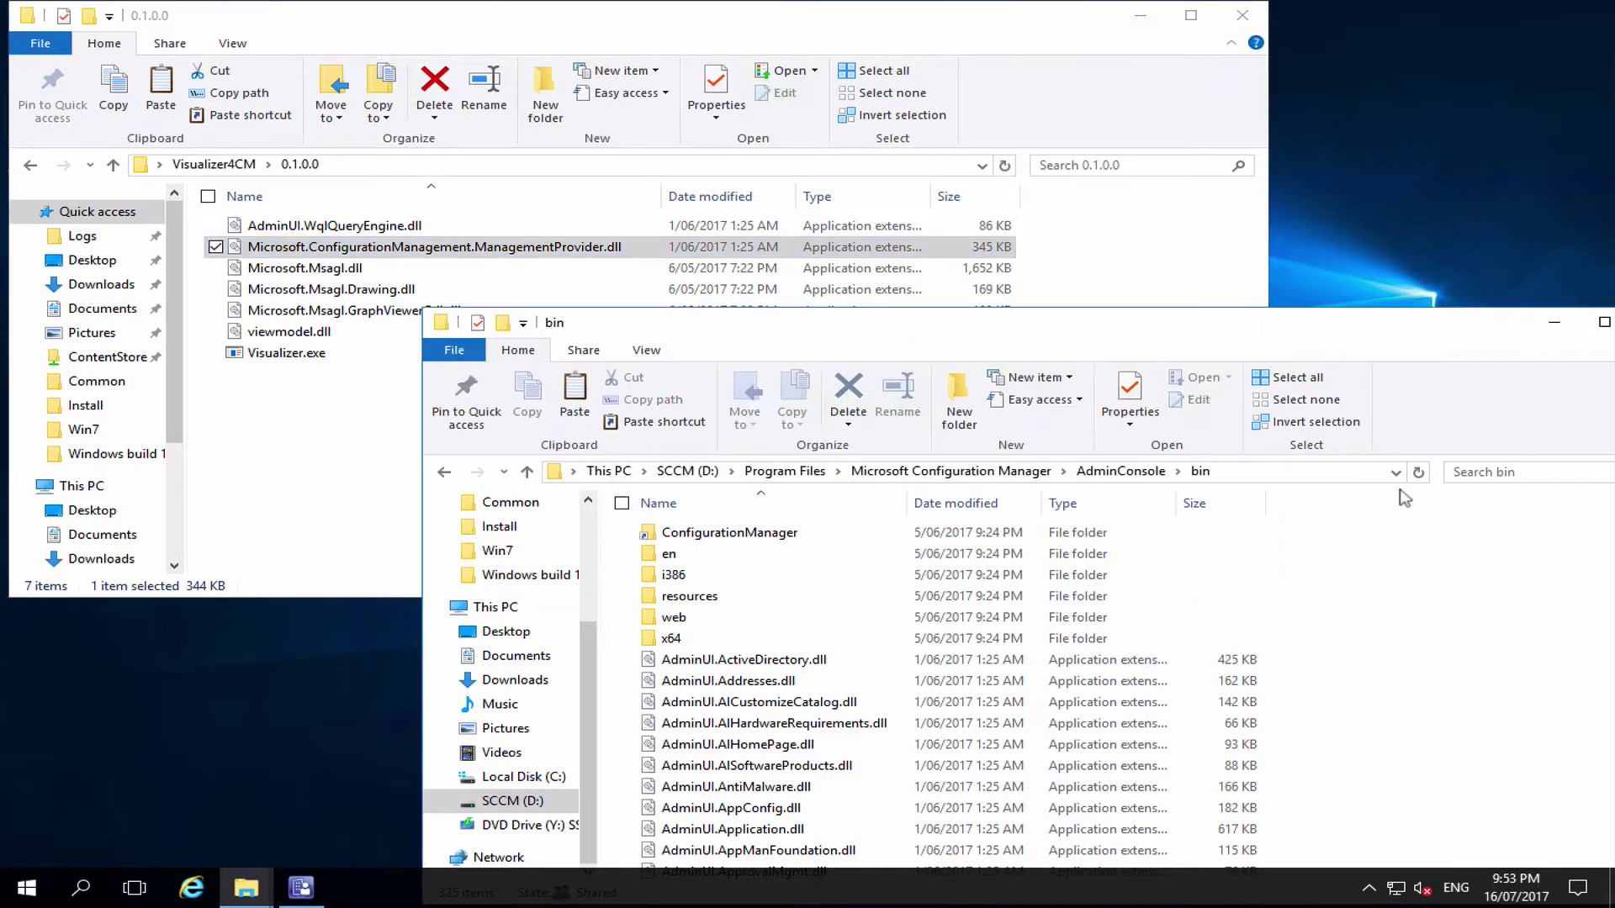
pyautogui.click(1345, 473)
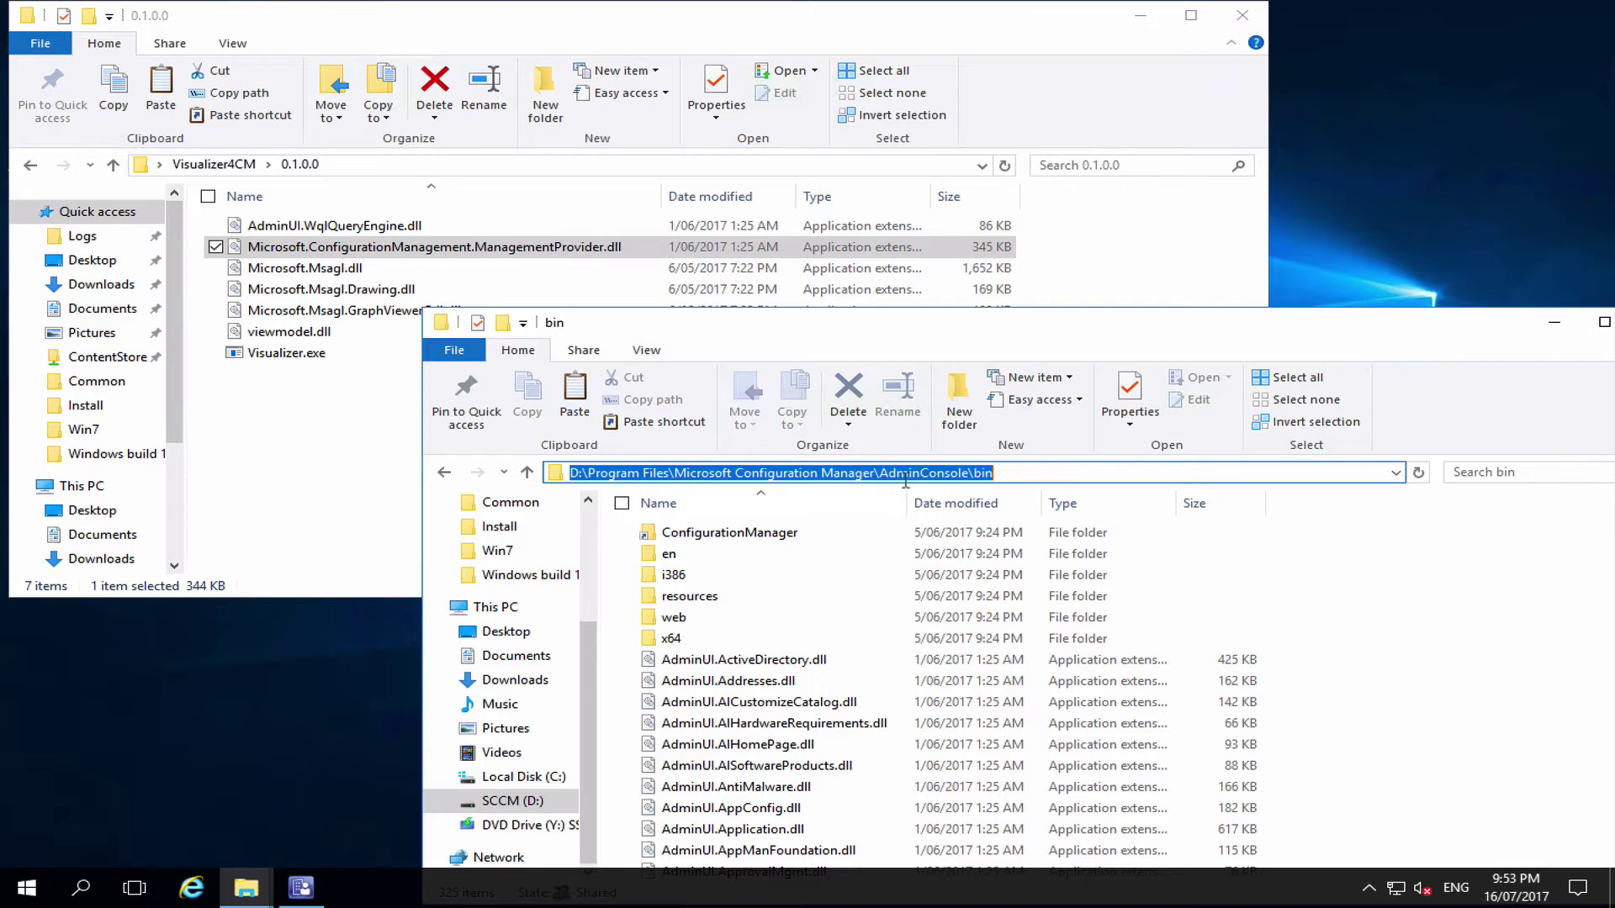
pyautogui.click(1356, 623)
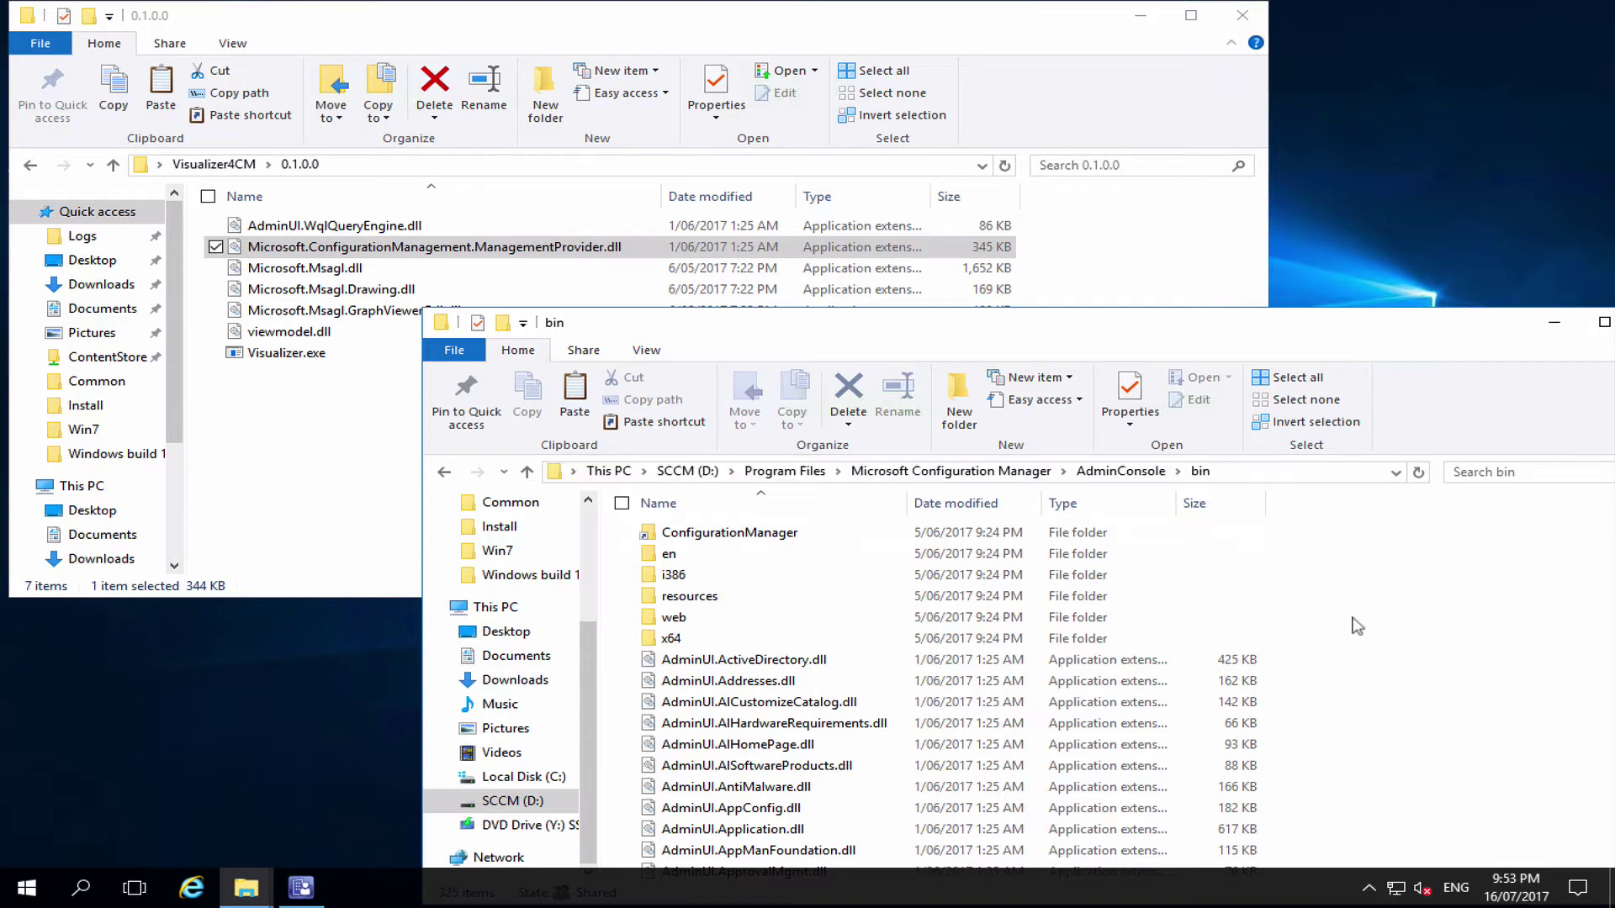
# Step: Launch Visualizer.exe from the 0.1.0.0 folder and log in to server SysCenter03.home.local, site code 001, as the current user
pyautogui.click(414, 228)
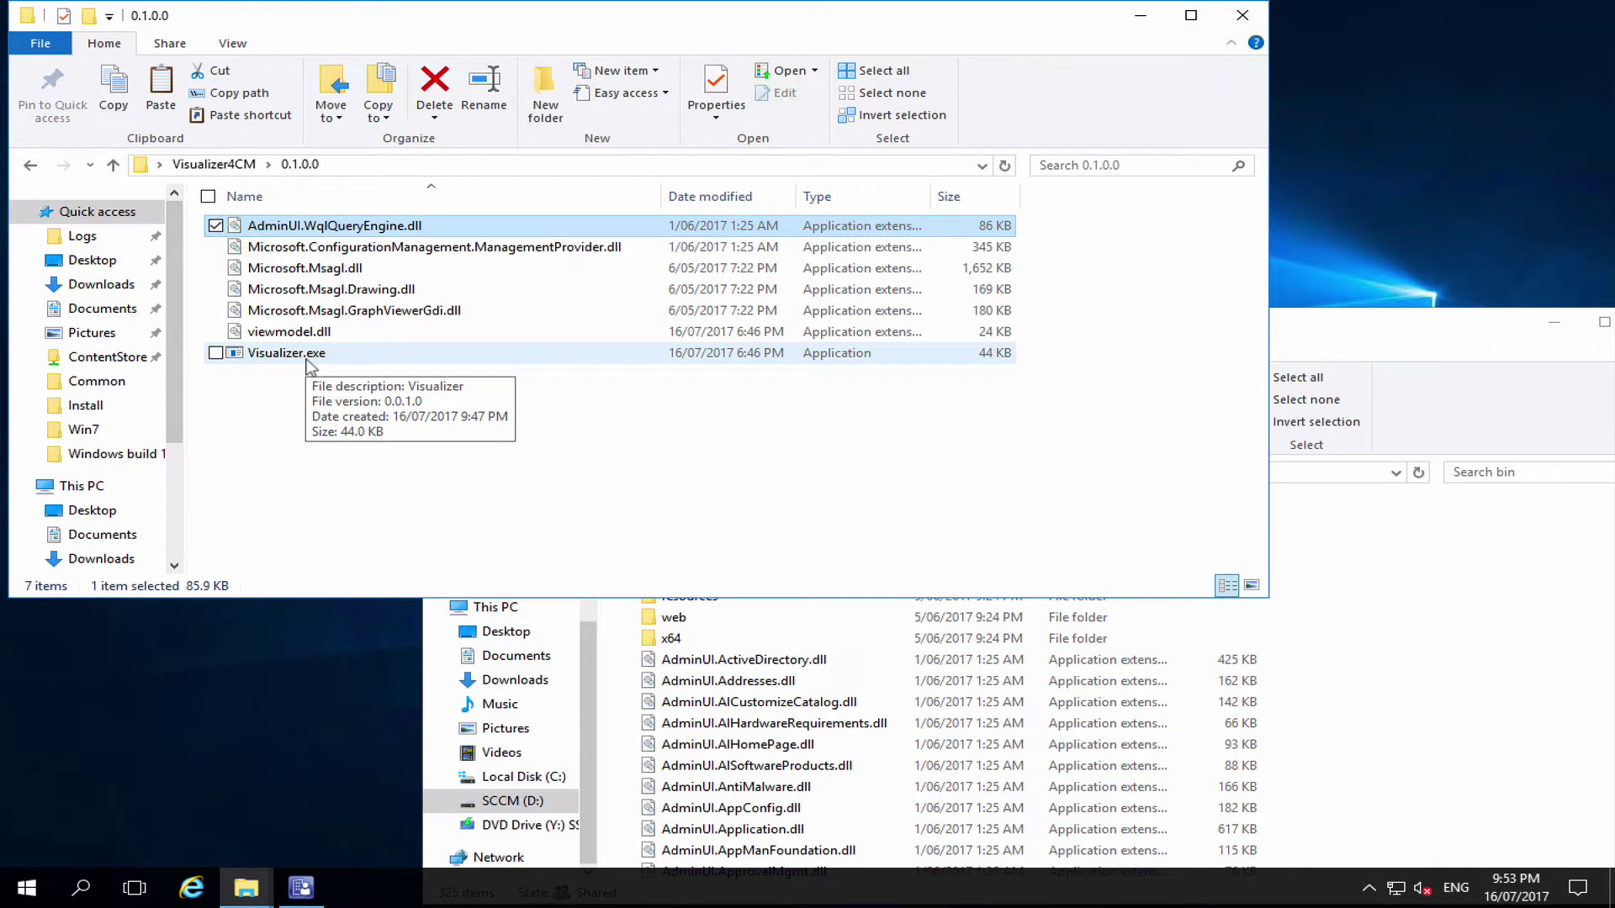
pyautogui.doubleClick(308, 362)
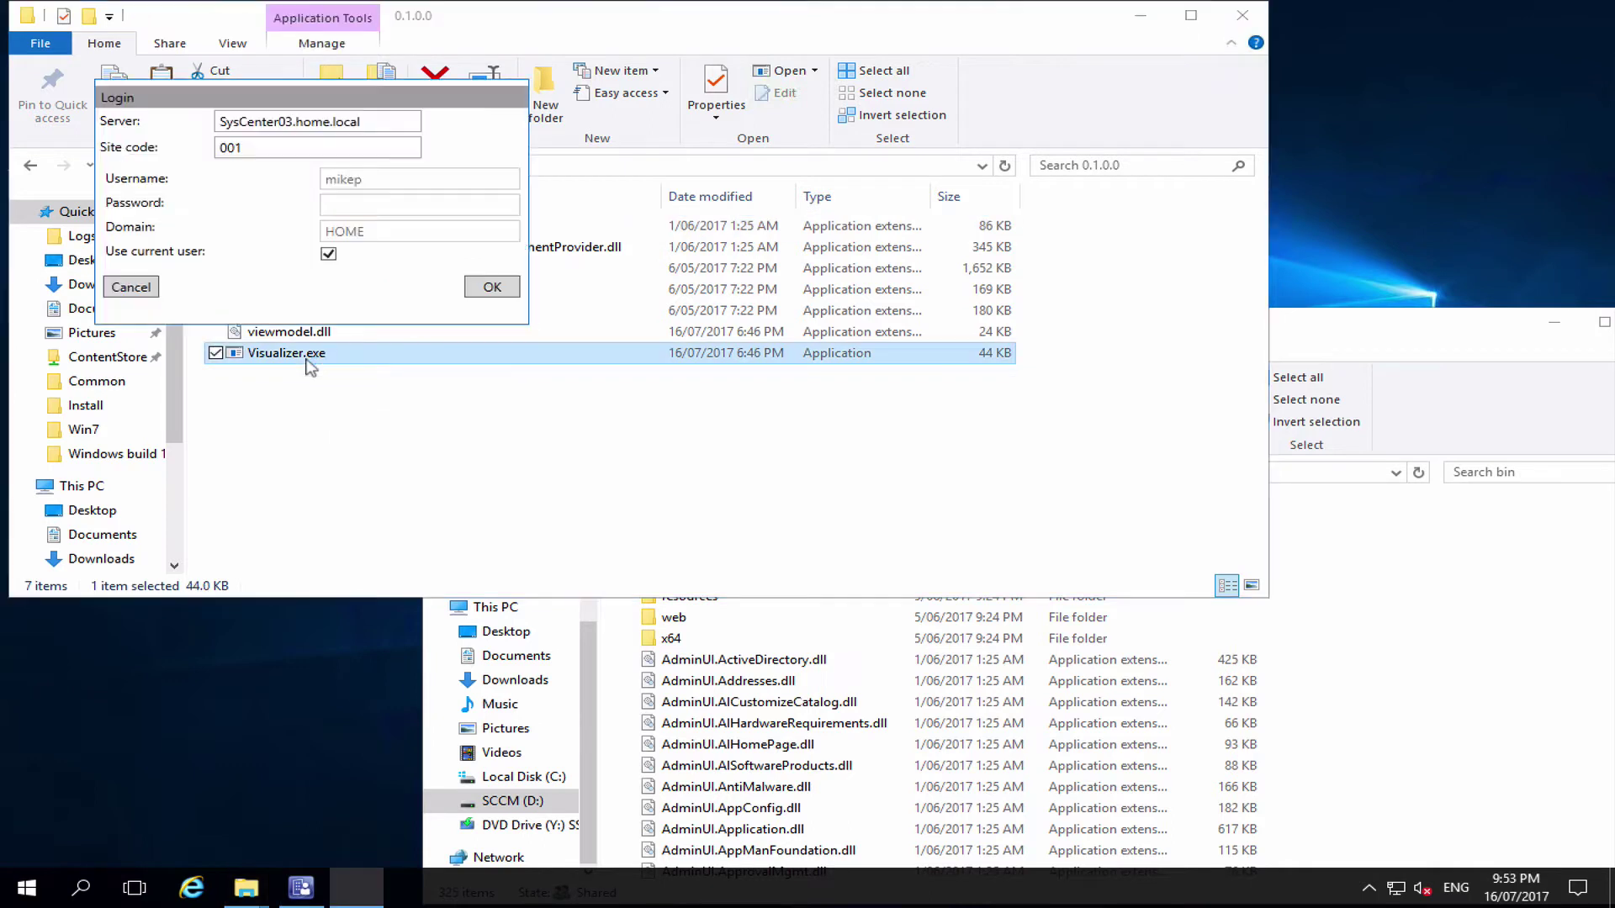
pyautogui.click(328, 254)
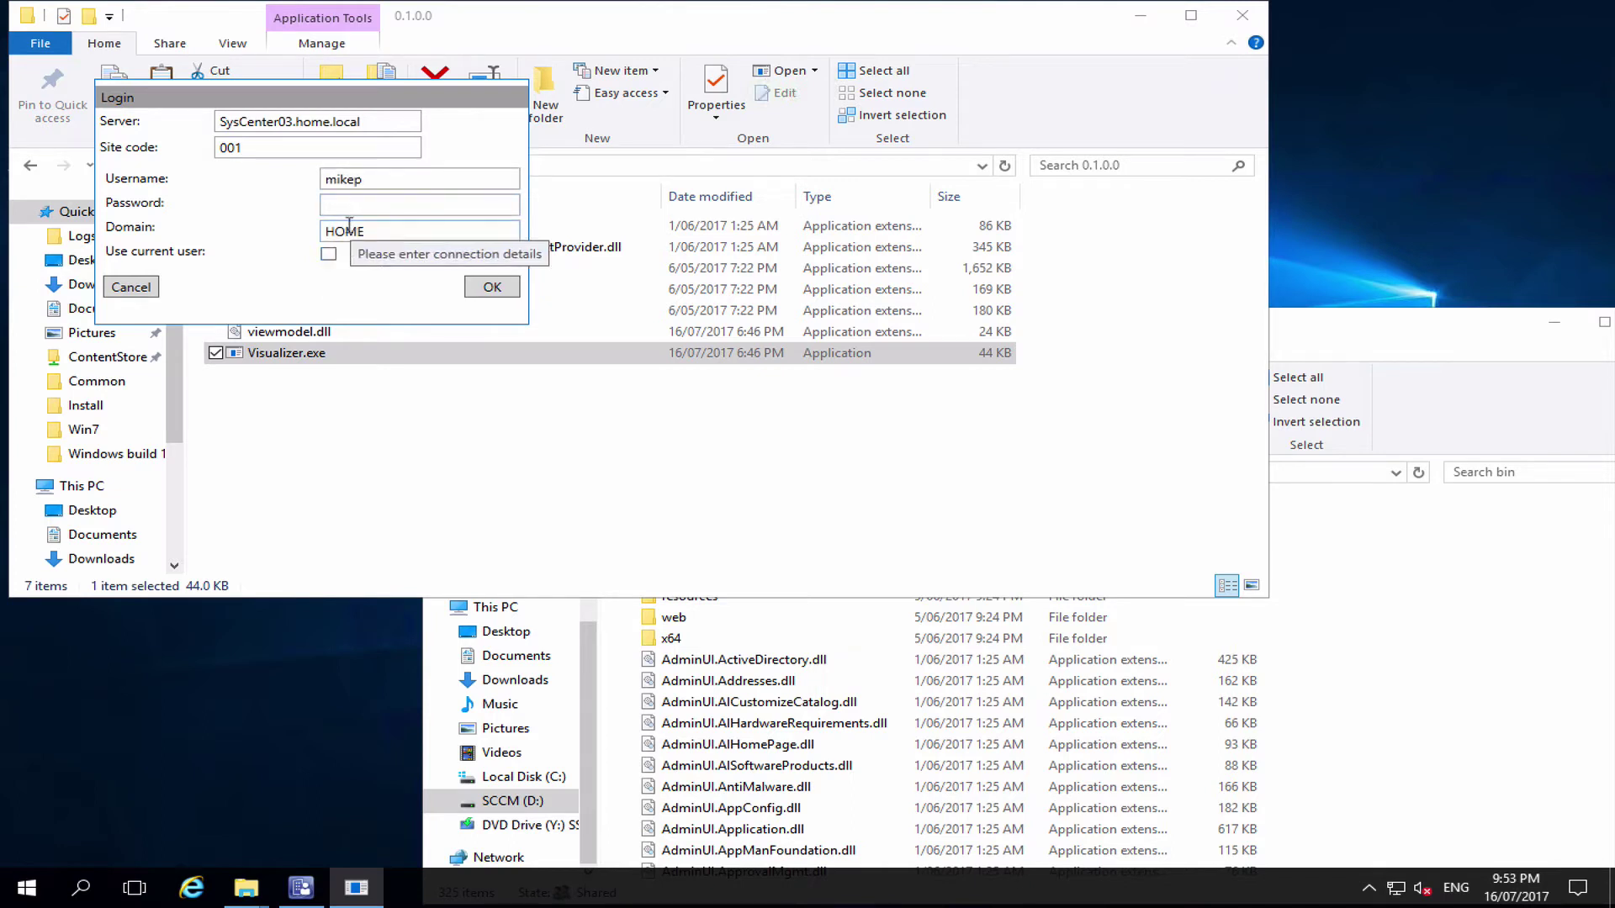
pyautogui.click(328, 254)
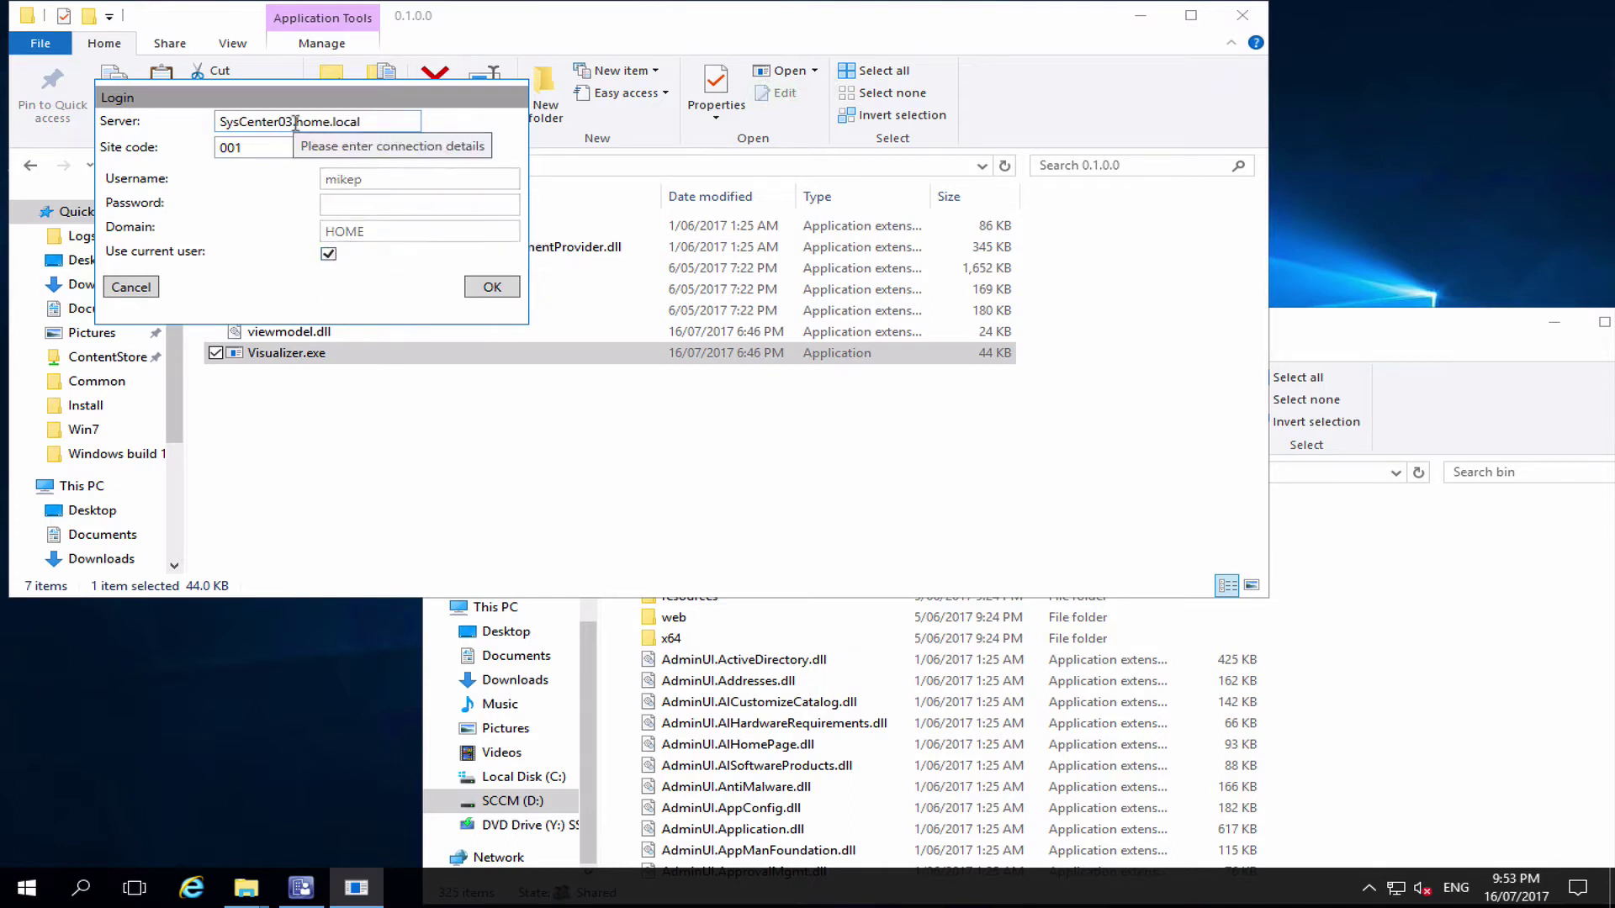
pyautogui.click(255, 144)
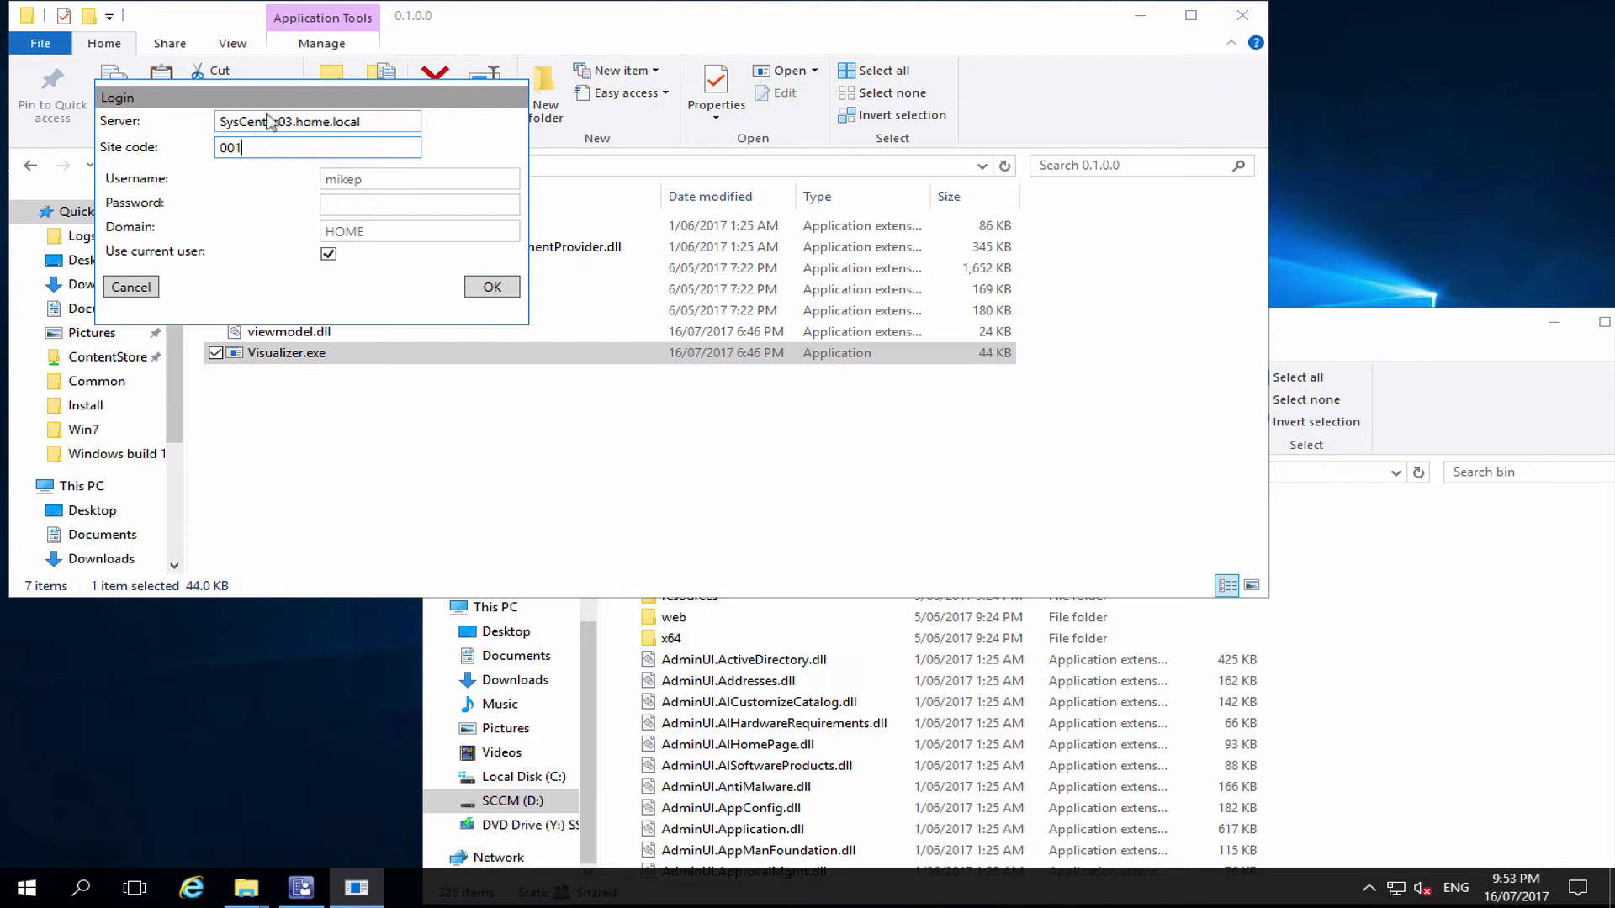
pyautogui.click(492, 287)
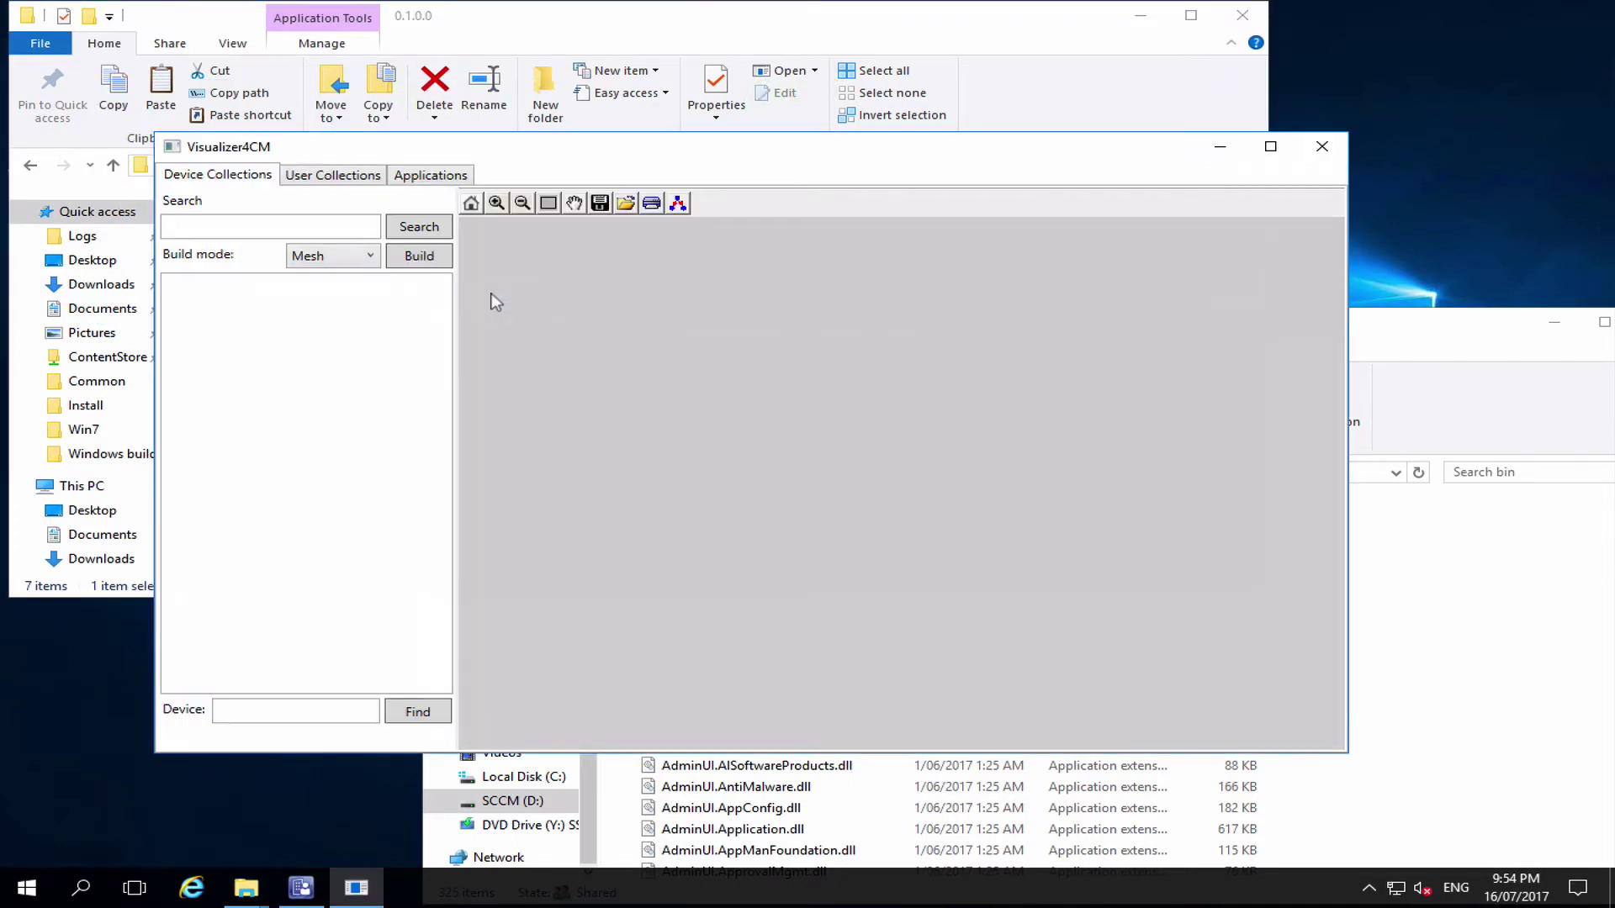
# Step: Maximize the Visualizer4CM window and look through the device collections, user collections and applications views, ending on device collections
pyautogui.doubleClick(703, 150)
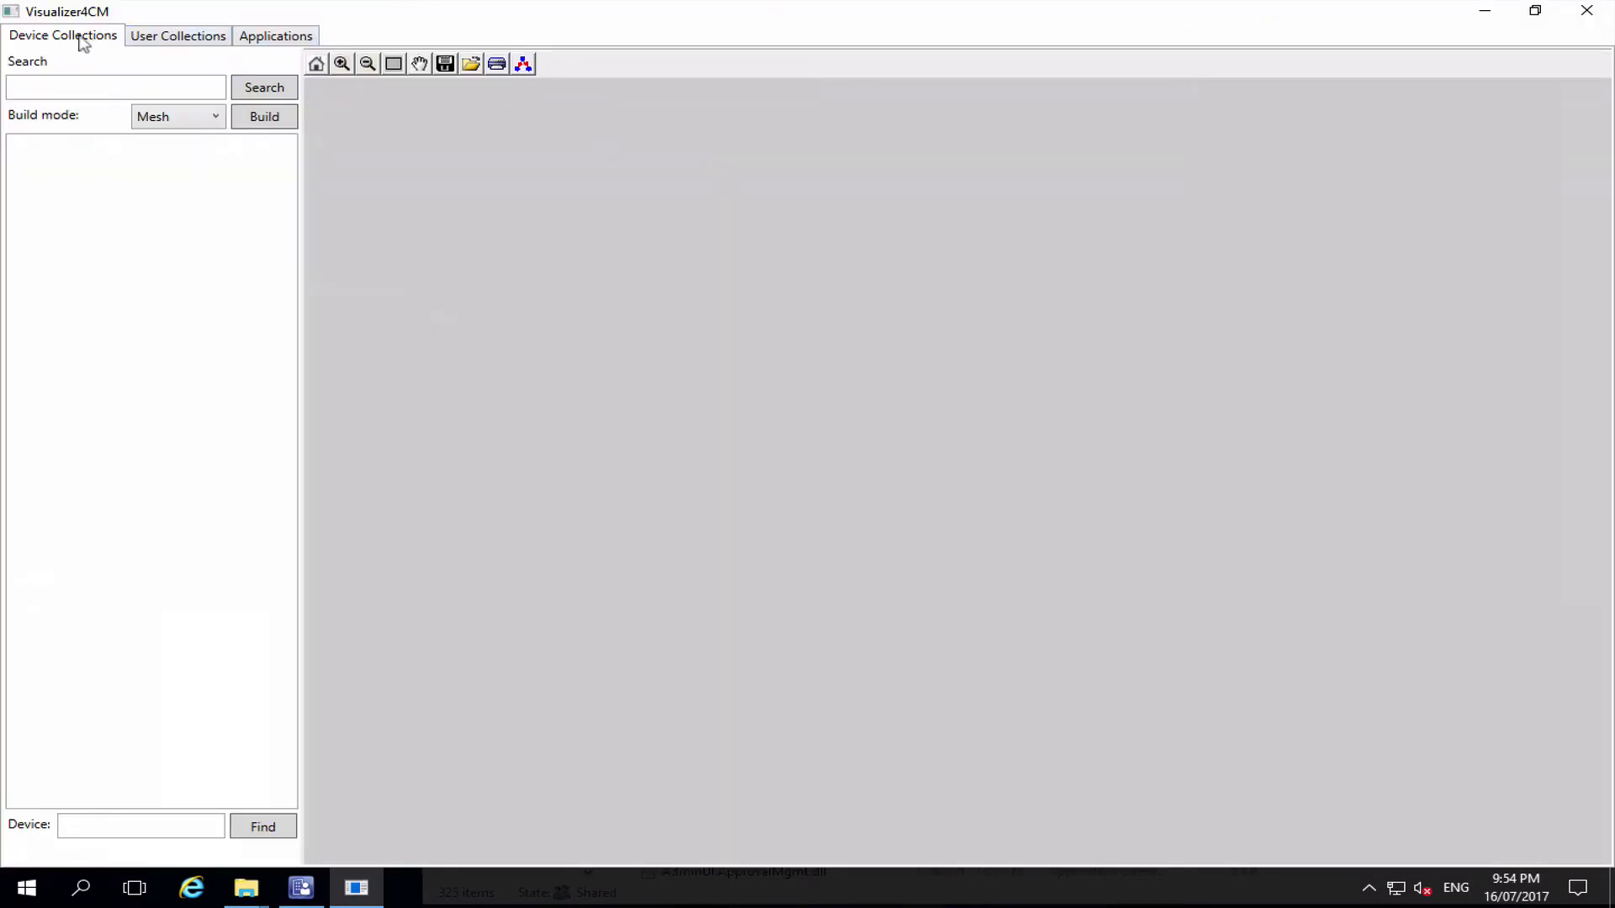
pyautogui.click(157, 38)
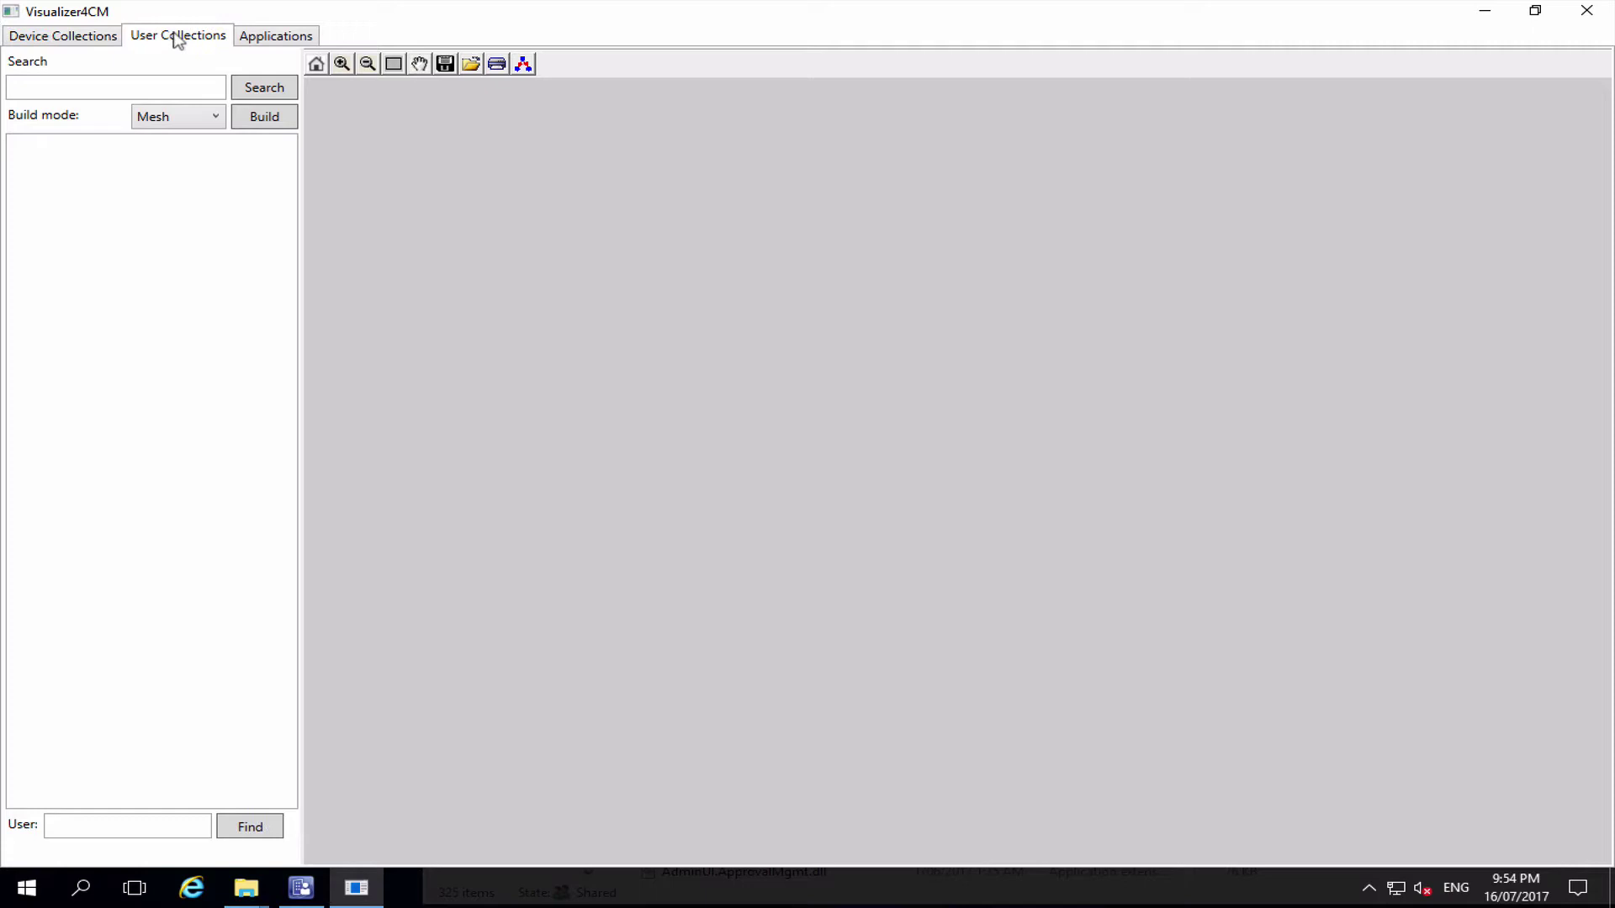
pyautogui.click(269, 38)
pyautogui.click(160, 37)
pyautogui.click(38, 54)
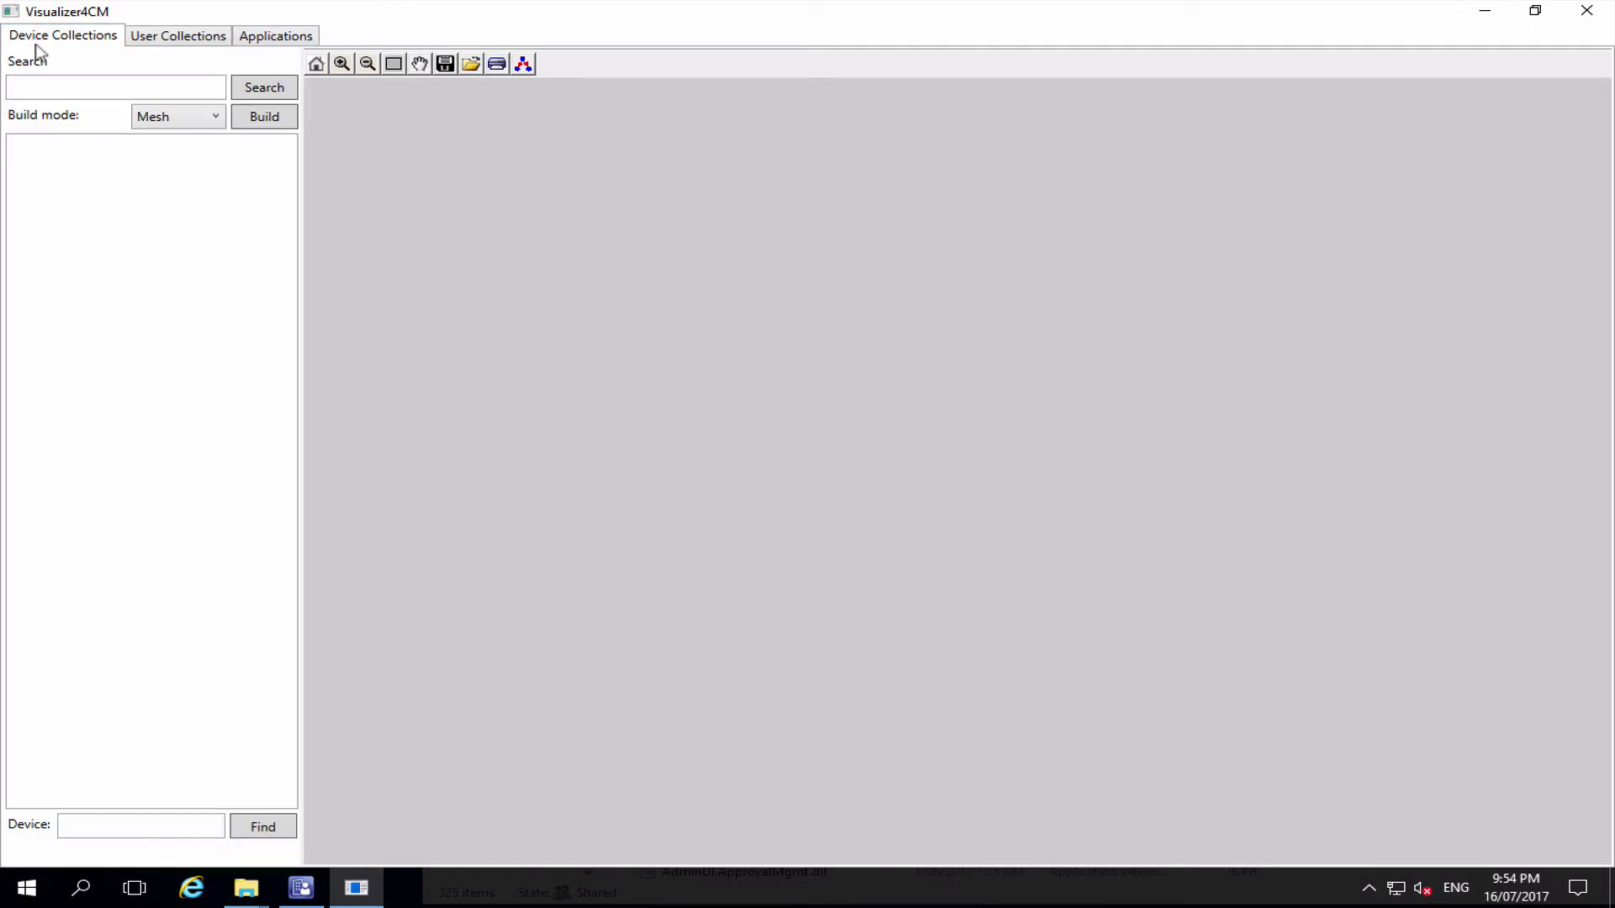
pyautogui.click(54, 87)
pyautogui.click(266, 125)
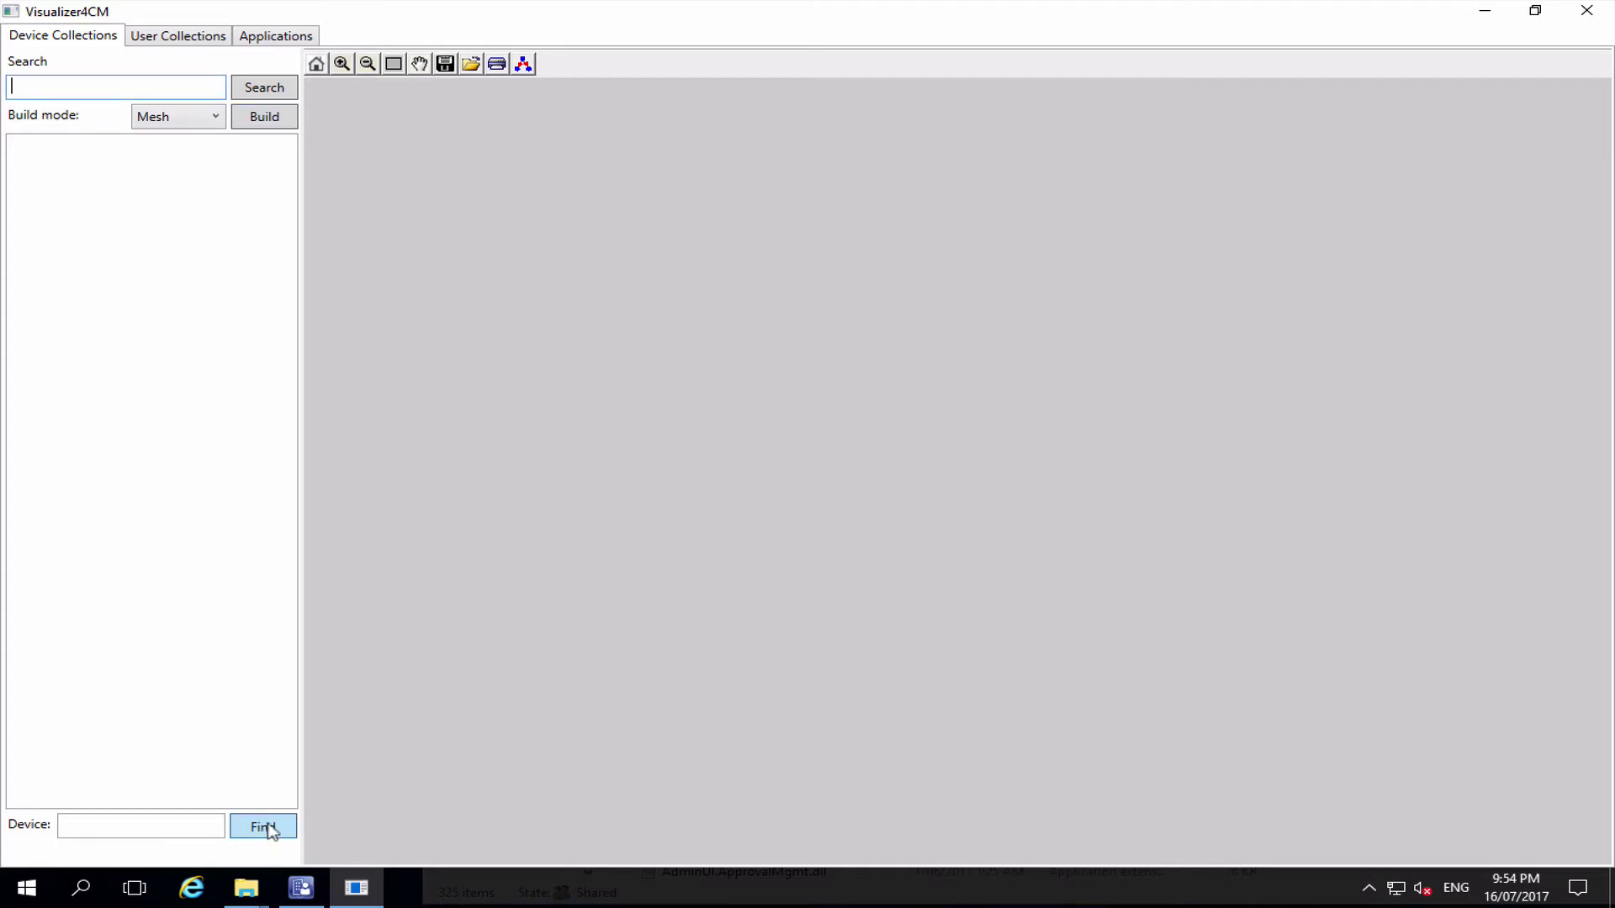
pyautogui.click(164, 37)
pyautogui.click(98, 37)
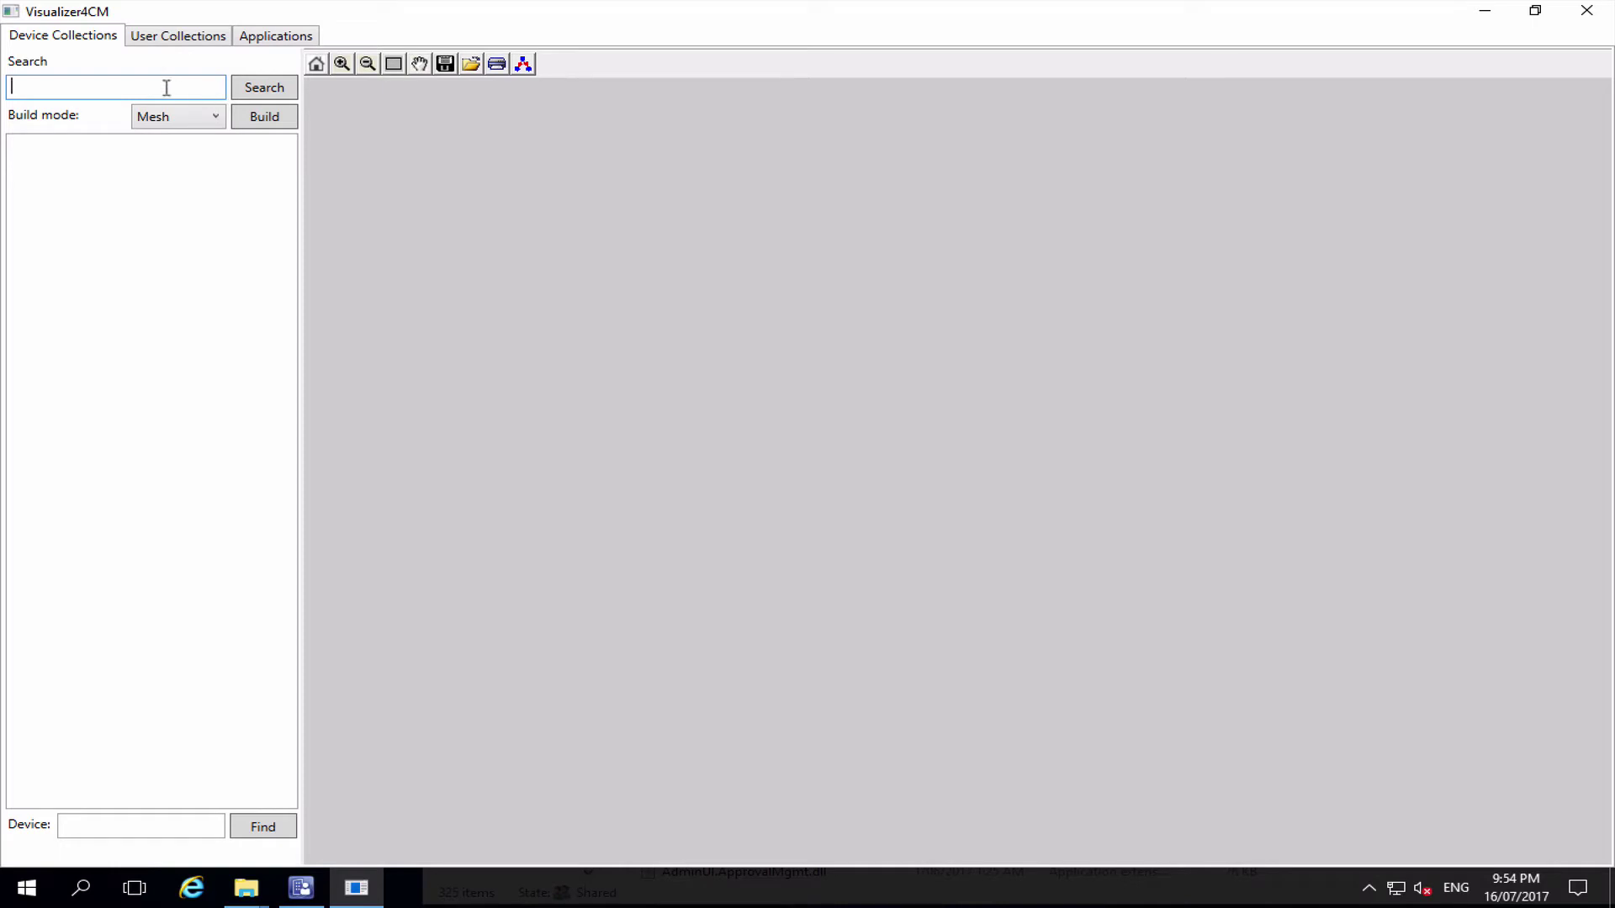
# Step: List all device collections with an empty search and build the Mesh graph for CollectionName5
pyautogui.click(253, 91)
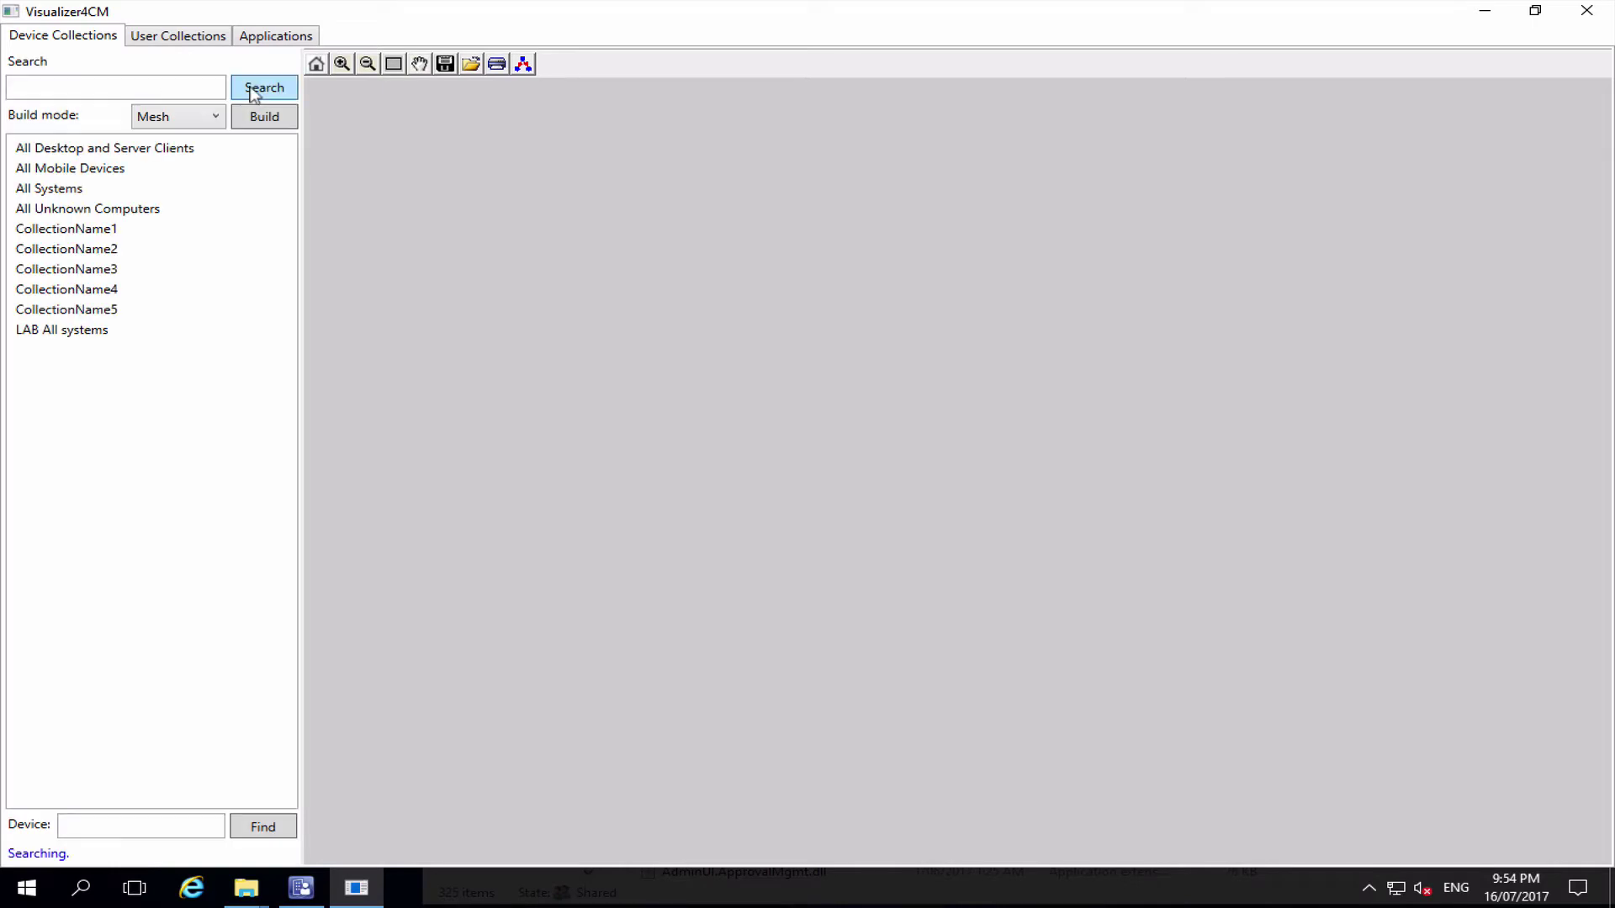
pyautogui.click(95, 271)
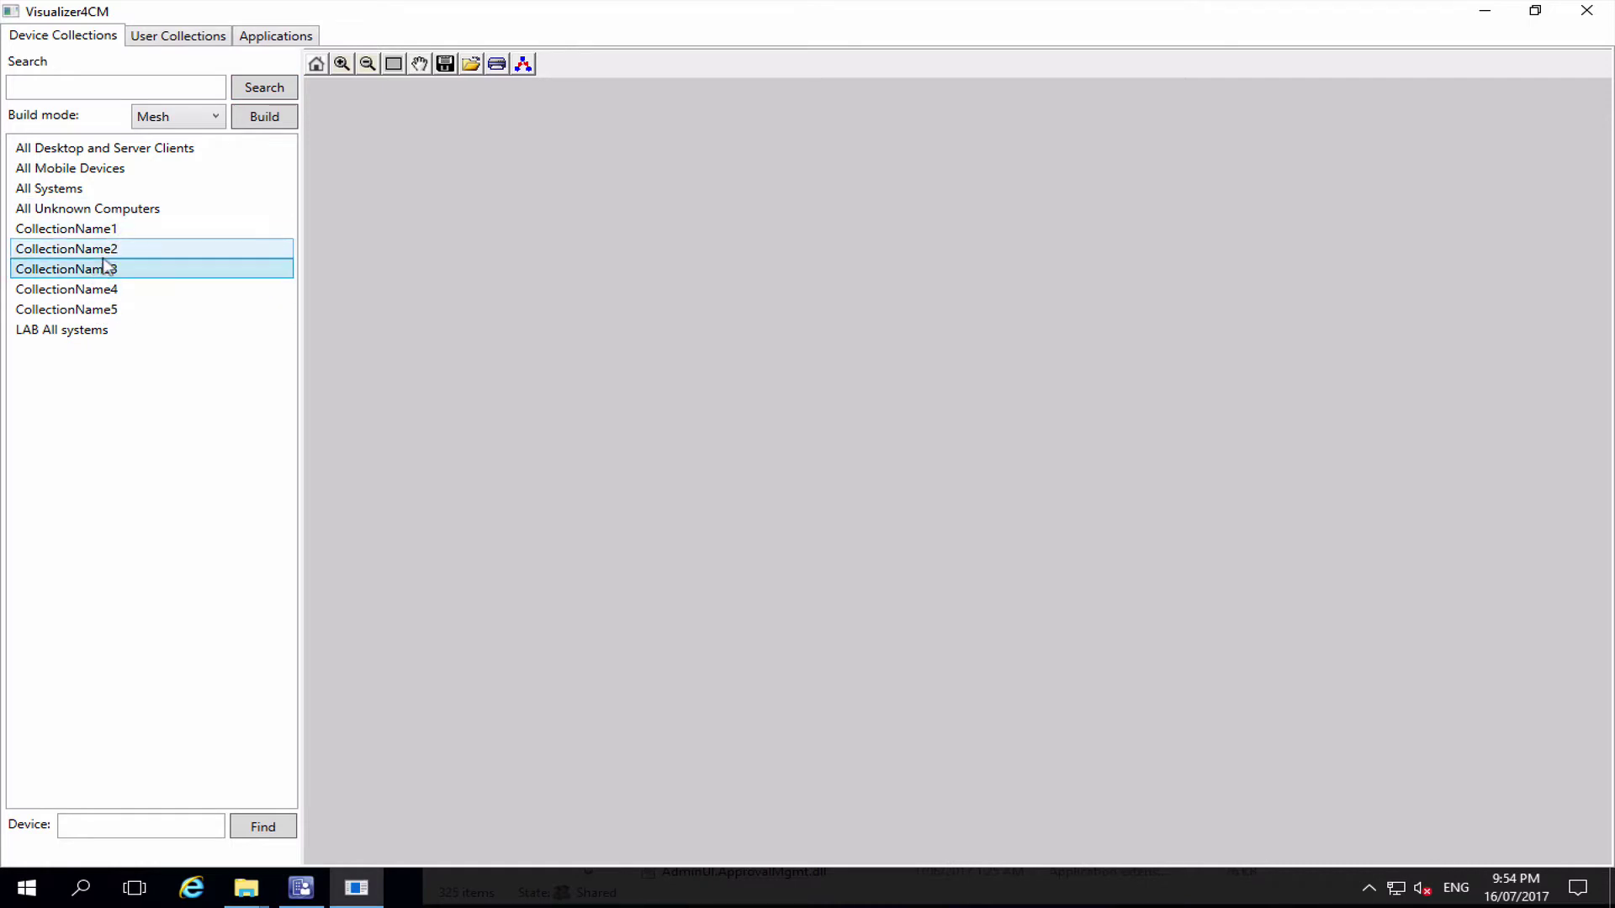
pyautogui.click(105, 250)
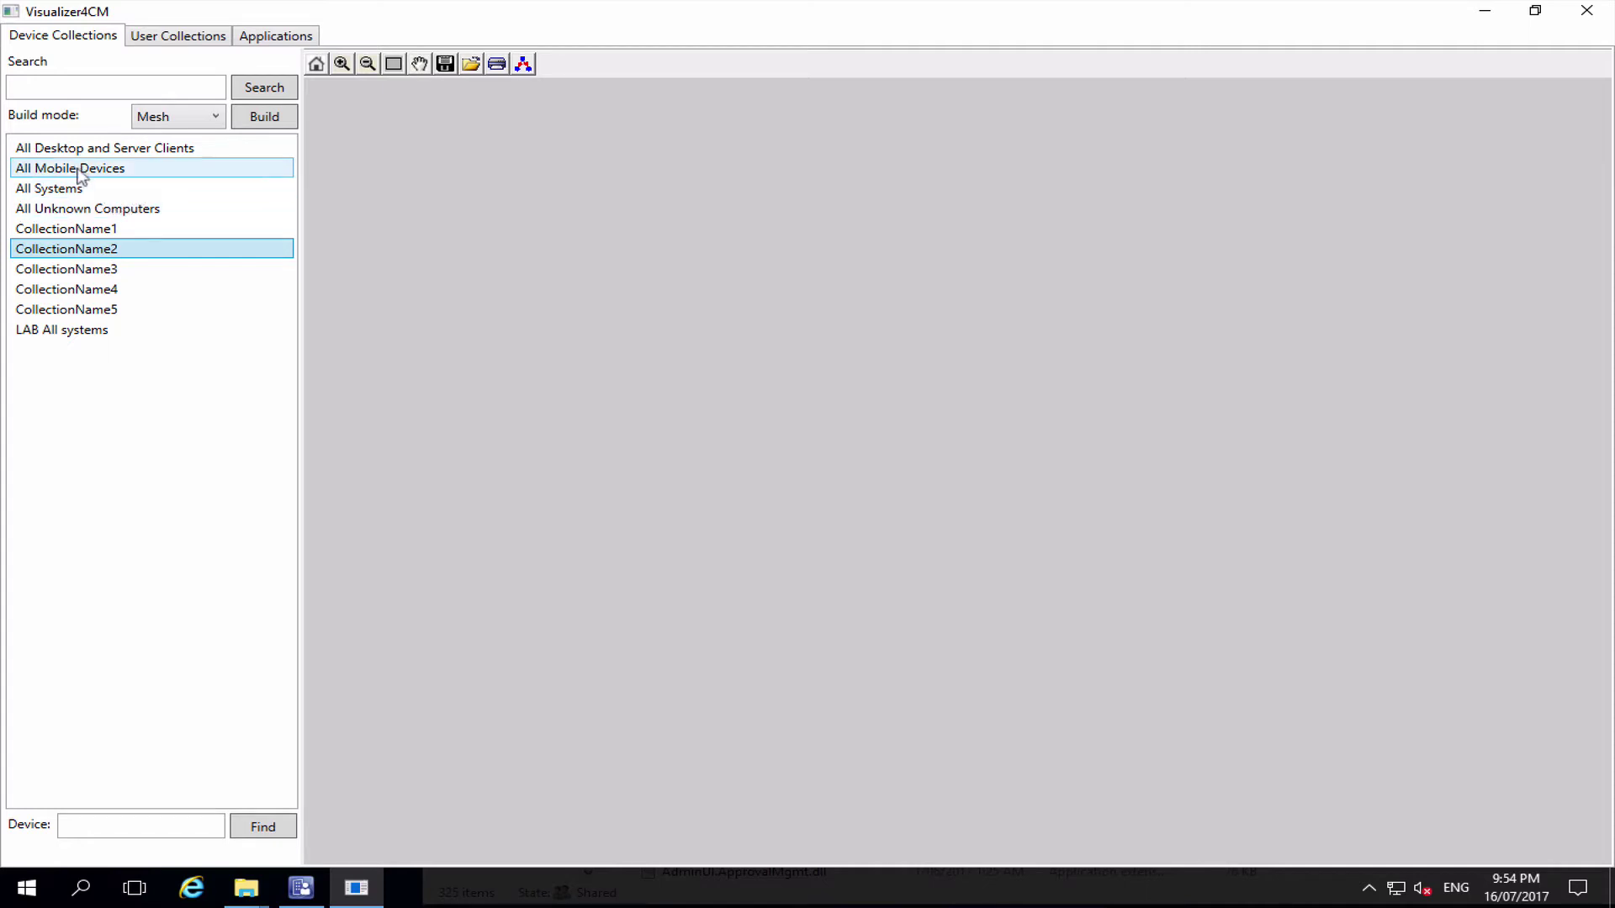
pyautogui.click(77, 310)
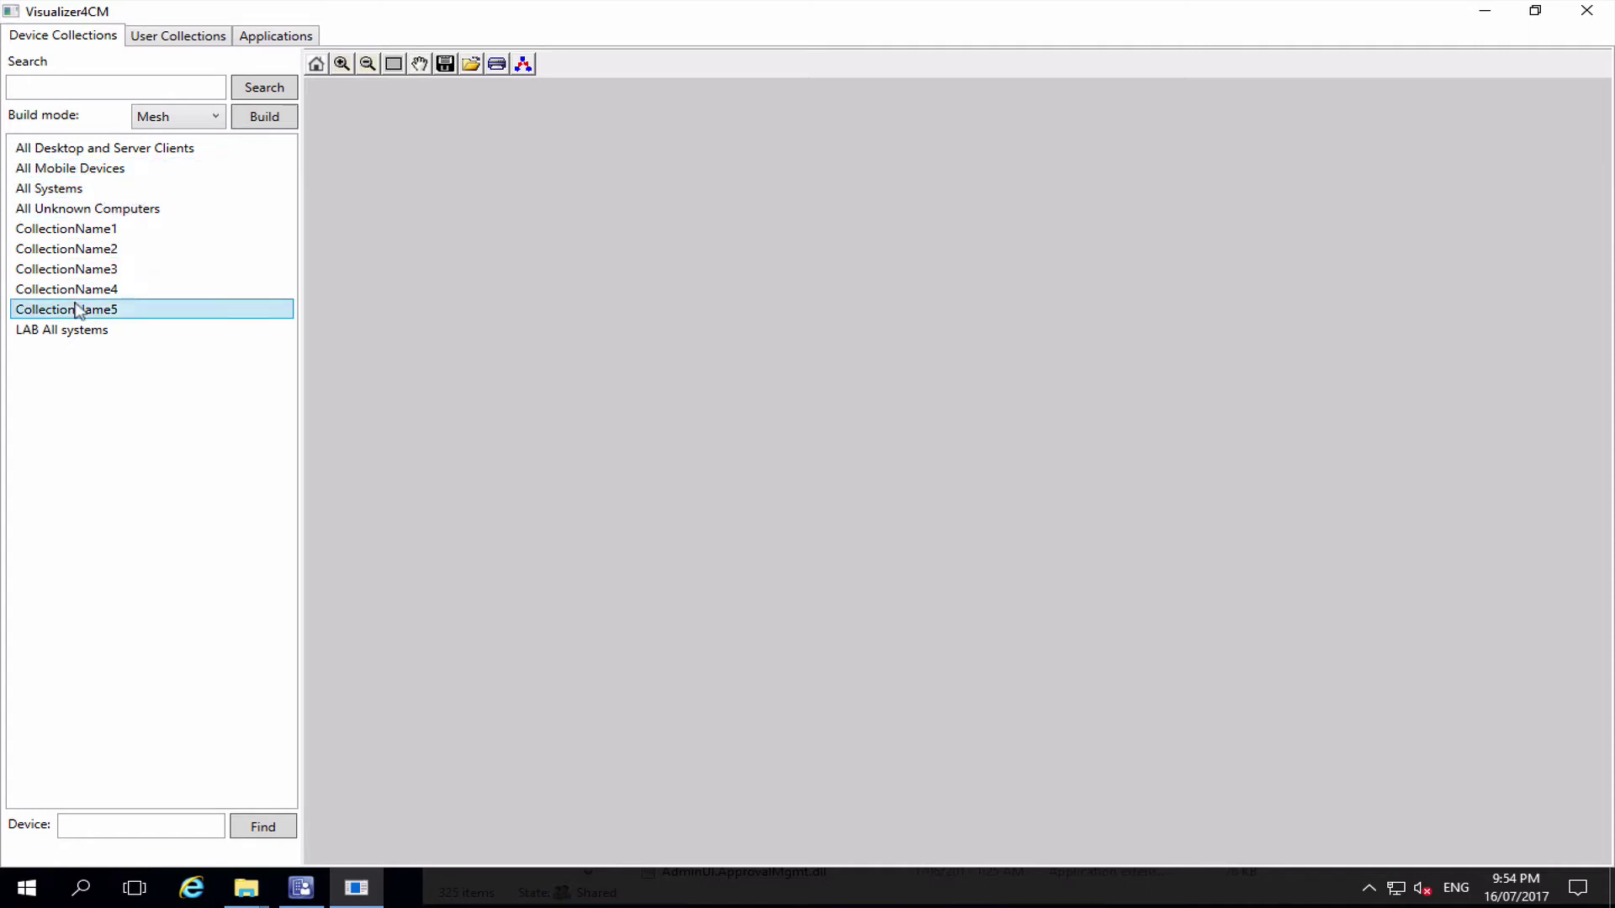
pyautogui.click(267, 124)
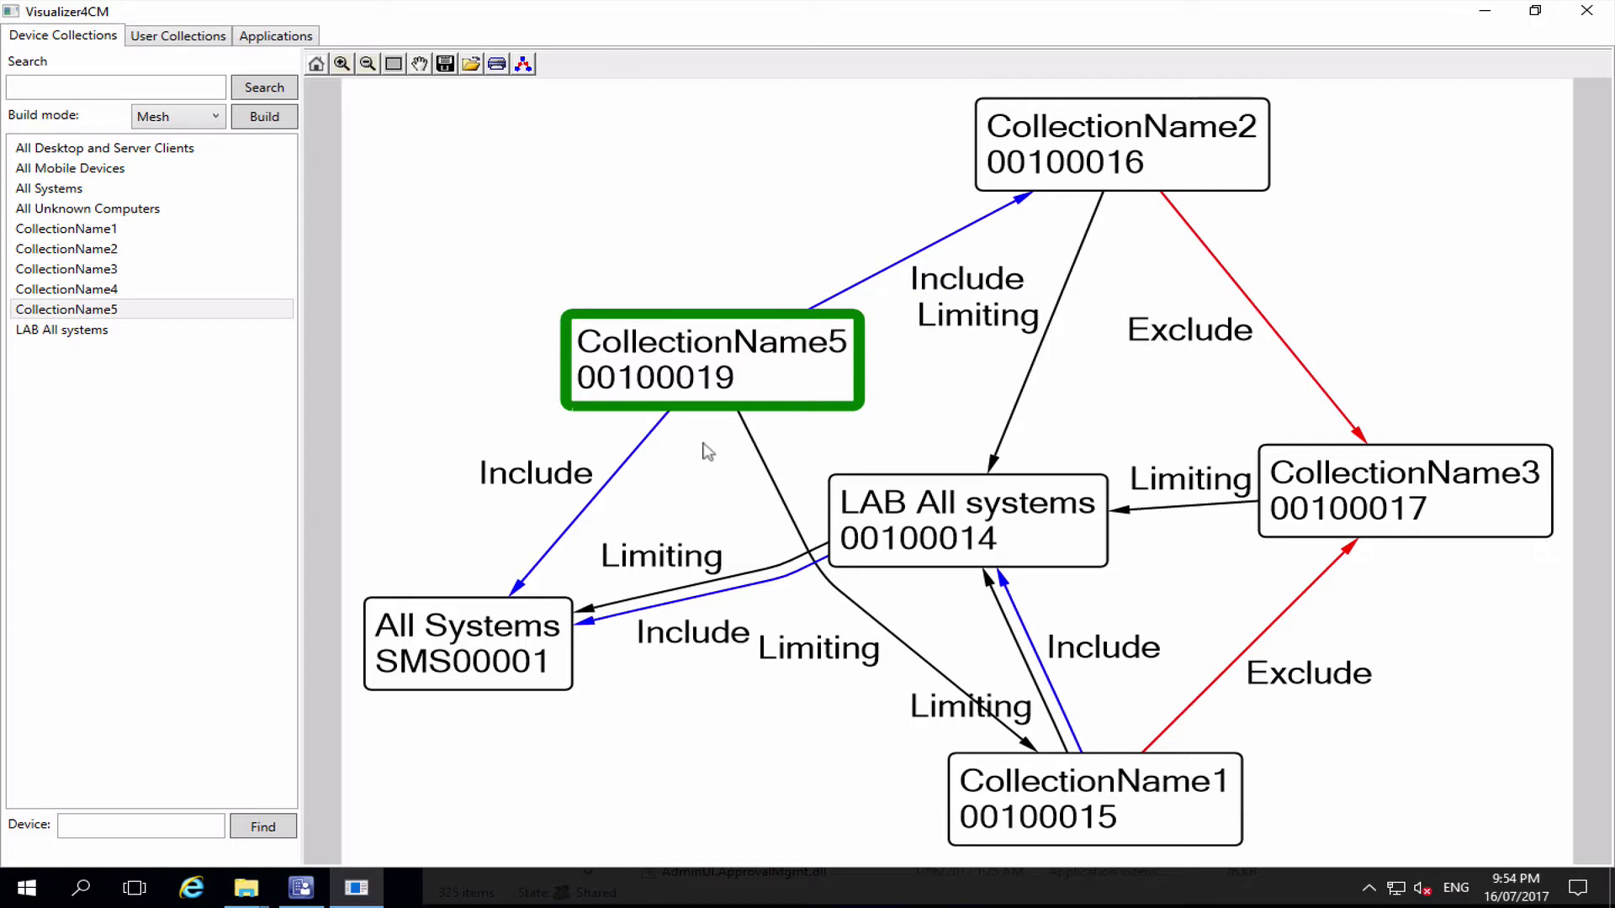
# Step: Spread the graph by moving the CollectionName5, LAB All systems, All Systems, CollectionName3 and CollectionName2 nodes apart
pyautogui.moveTo(692, 370); pyautogui.dragTo(530, 185)
pyautogui.moveTo(716, 360); pyautogui.dragTo(586, 244)
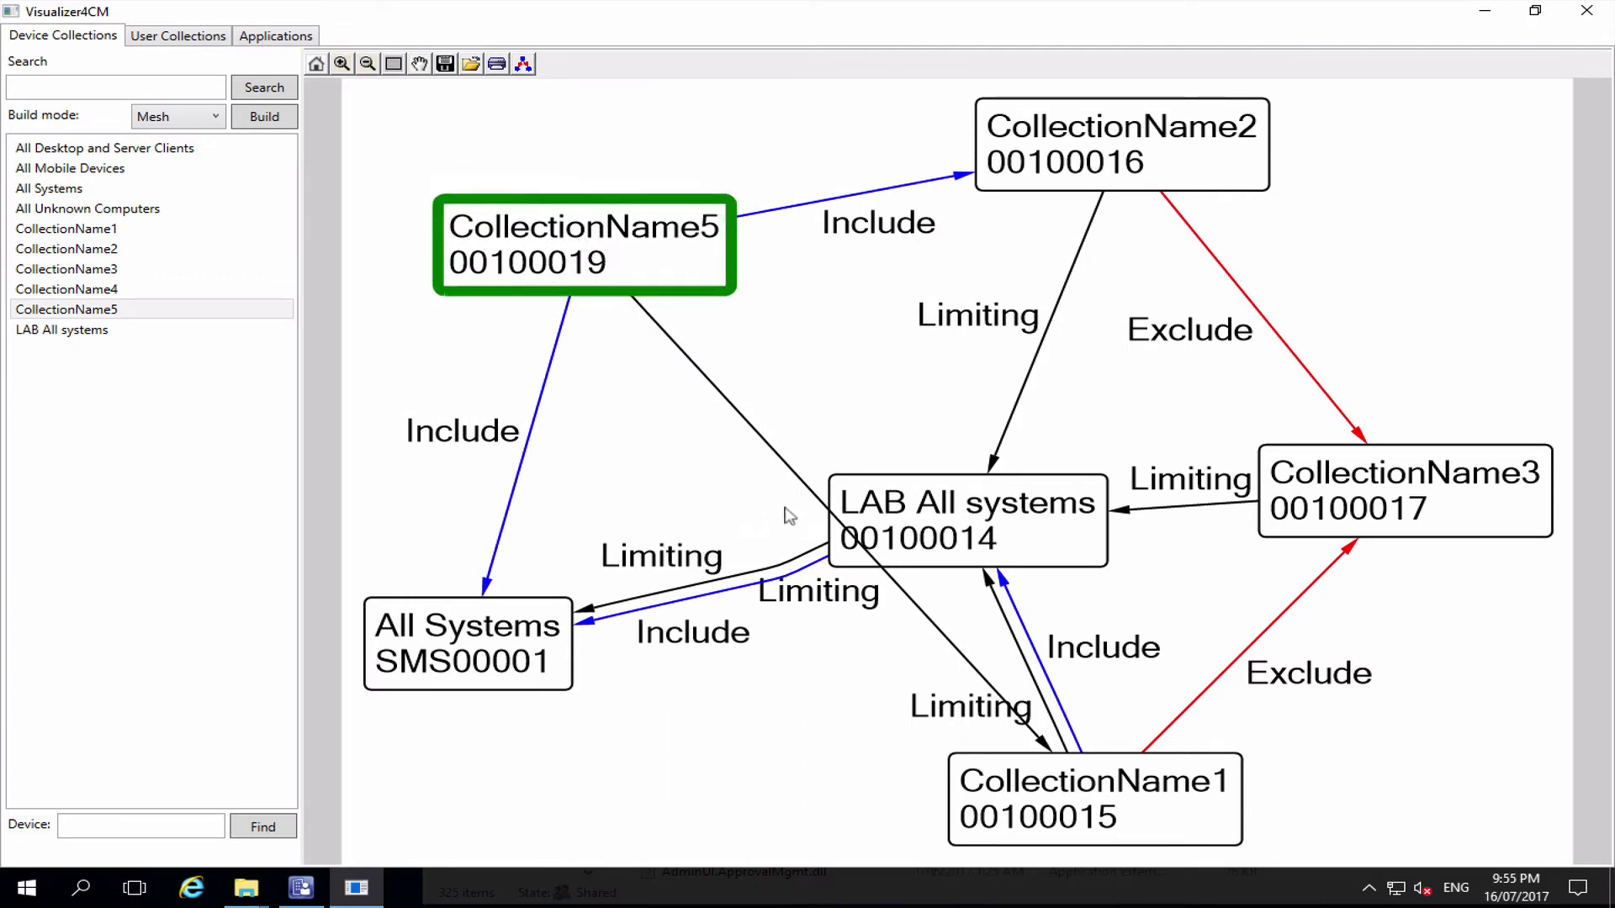
pyautogui.moveTo(977, 539); pyautogui.dragTo(1040, 463)
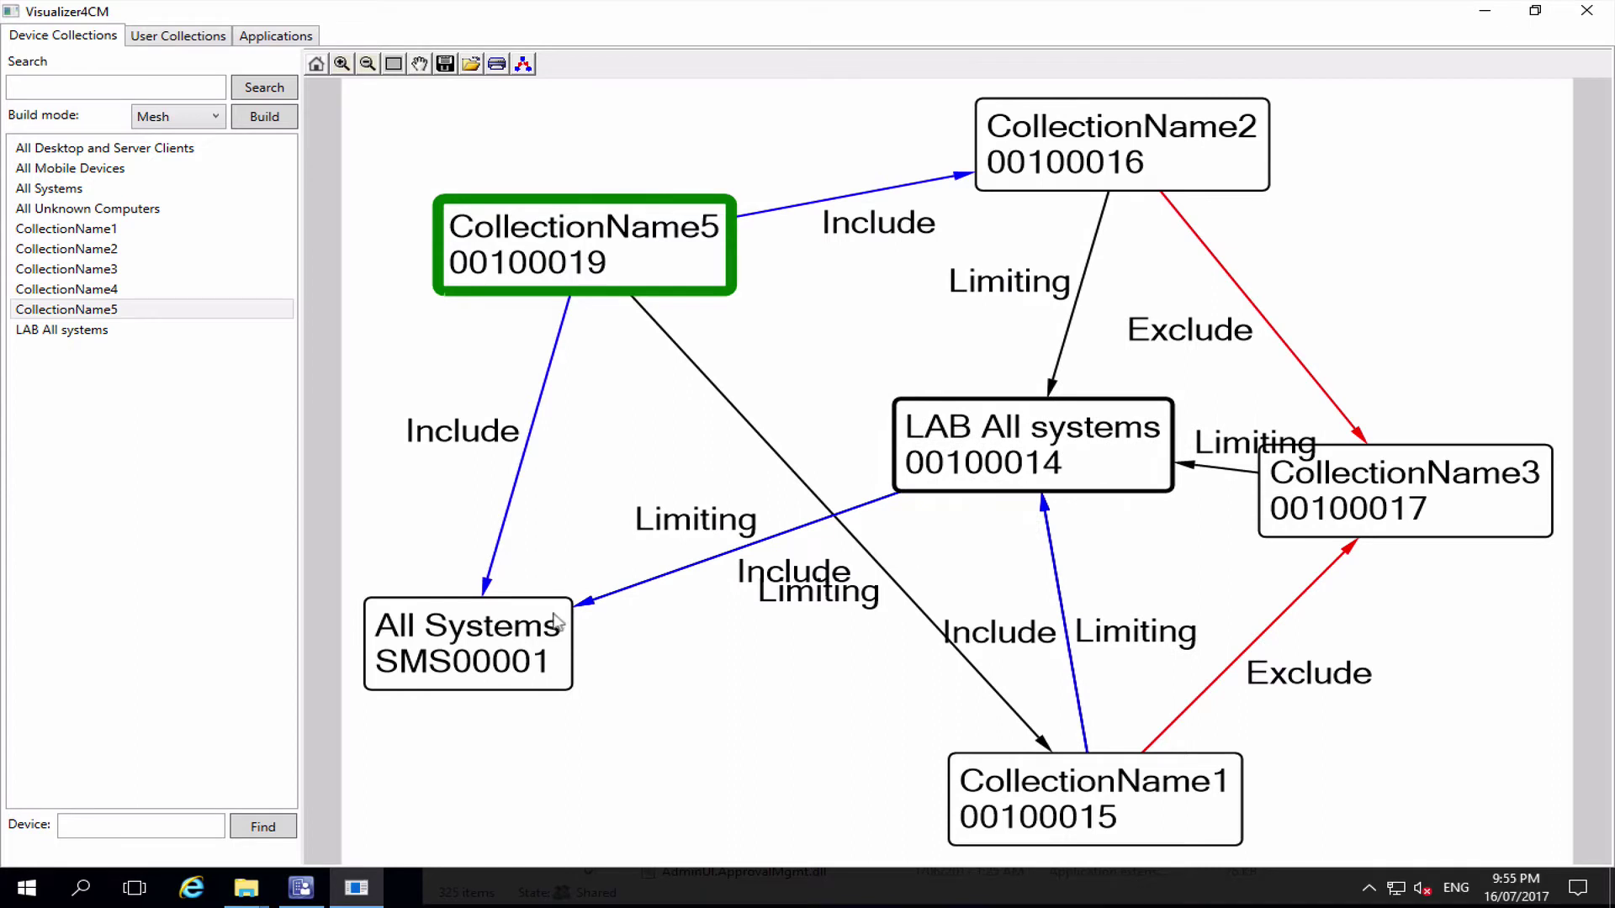
pyautogui.moveTo(556, 616); pyautogui.dragTo(516, 660)
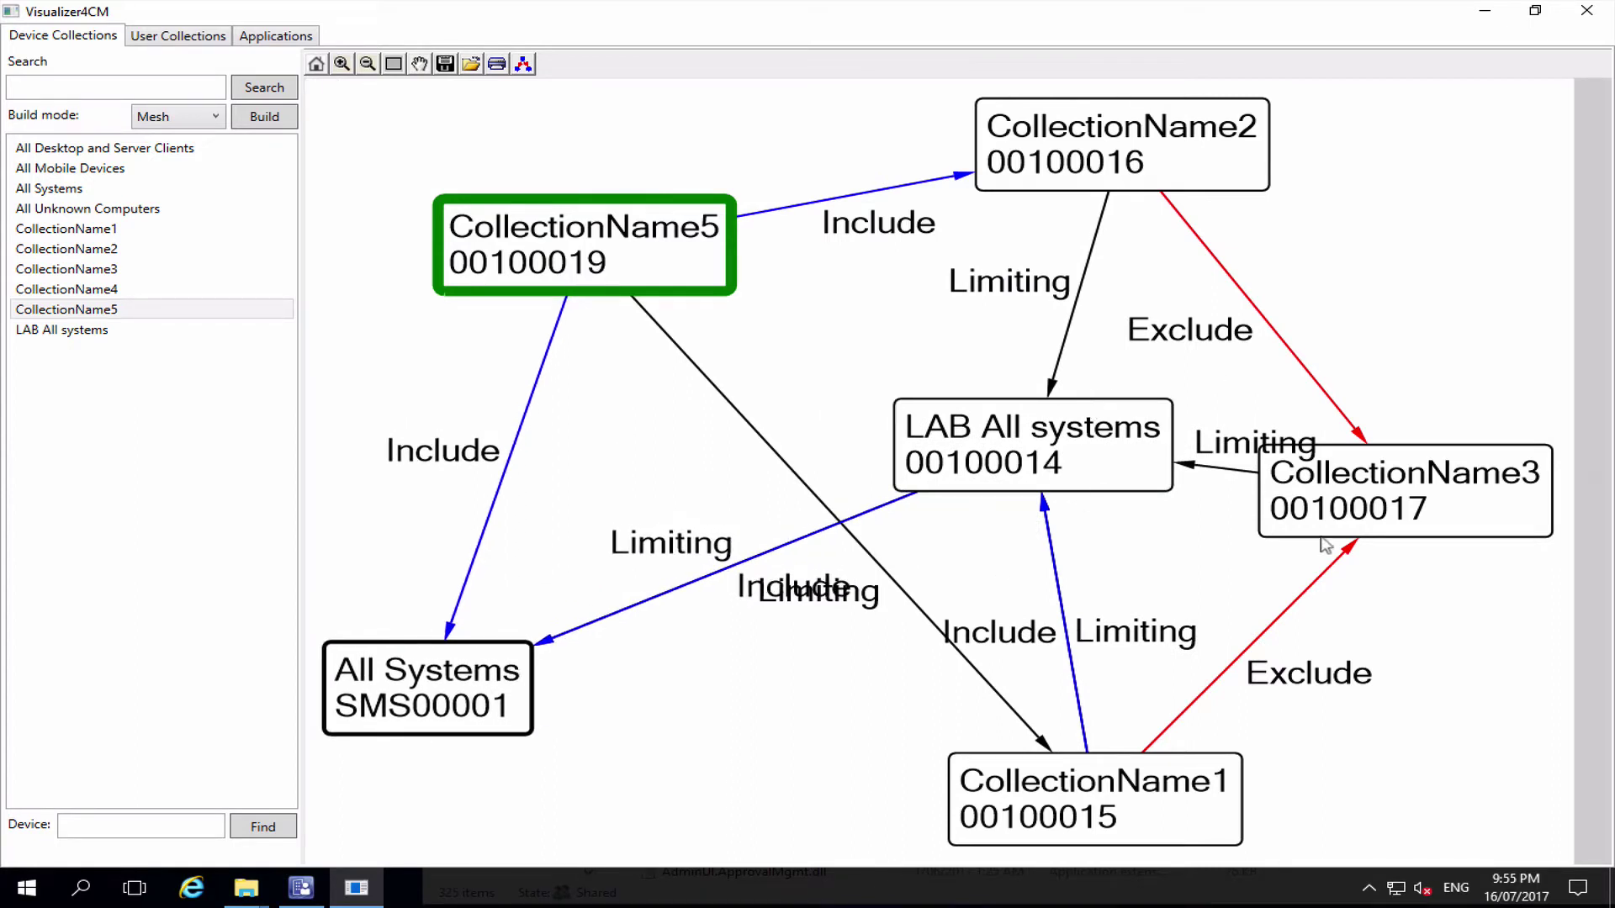
pyautogui.moveTo(1473, 518); pyautogui.dragTo(1527, 522)
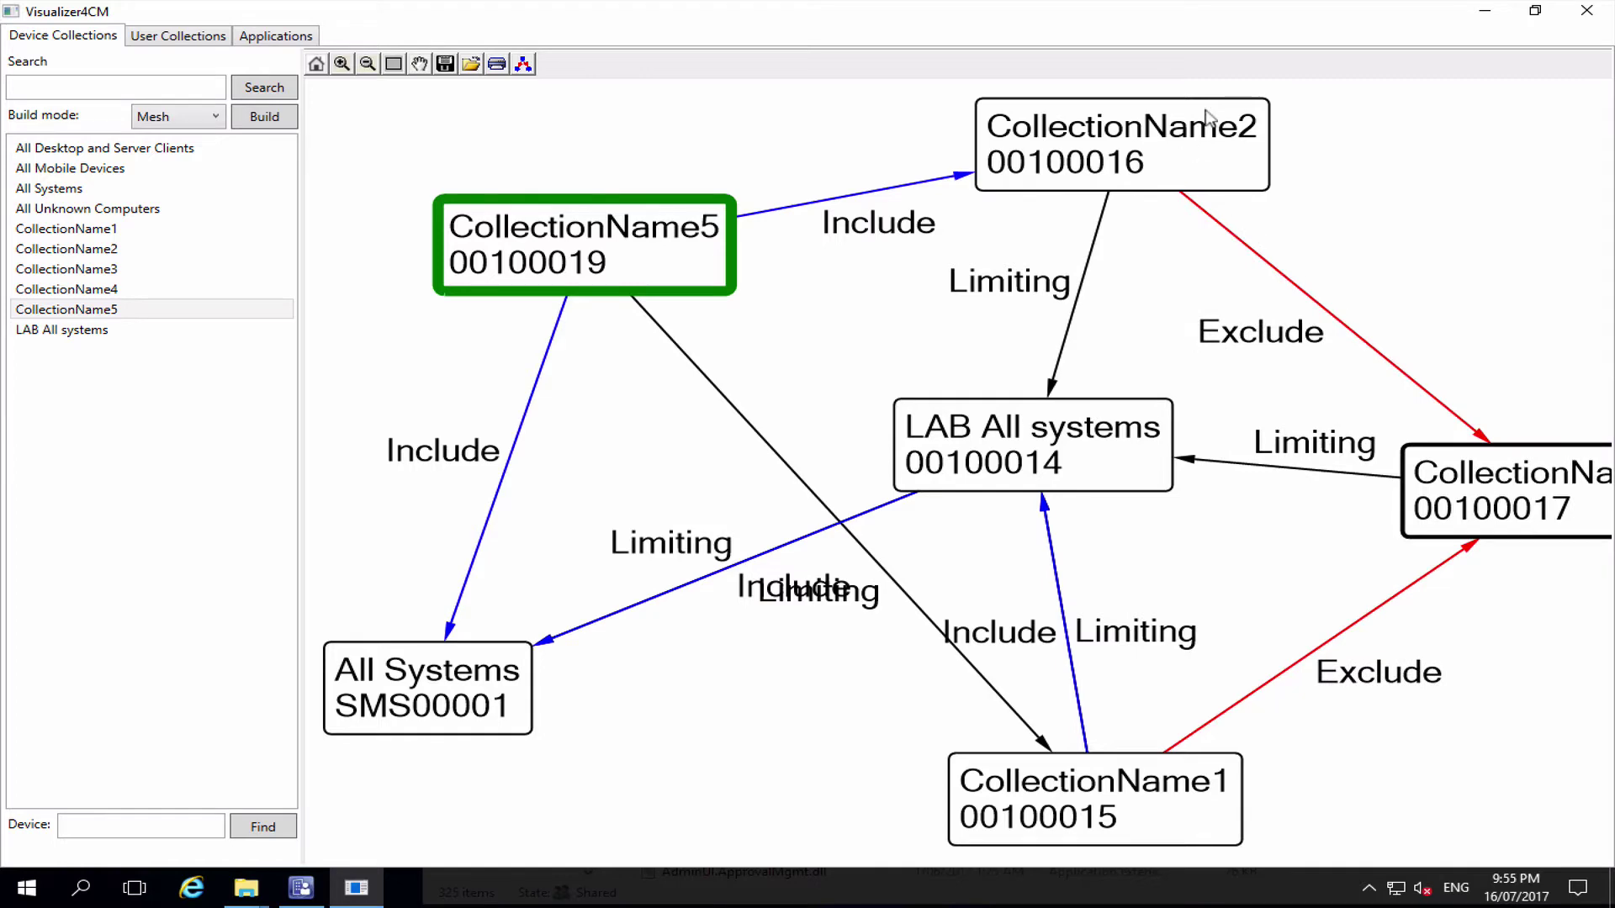
pyautogui.moveTo(1212, 119); pyautogui.dragTo(1221, 91)
# Step: Move the CollectionName1 node down and to the right, and the All Systems node further out to the lower left of the graph
pyautogui.scroll(2, 1099, 223)
pyautogui.scroll(-3, 1098, 223)
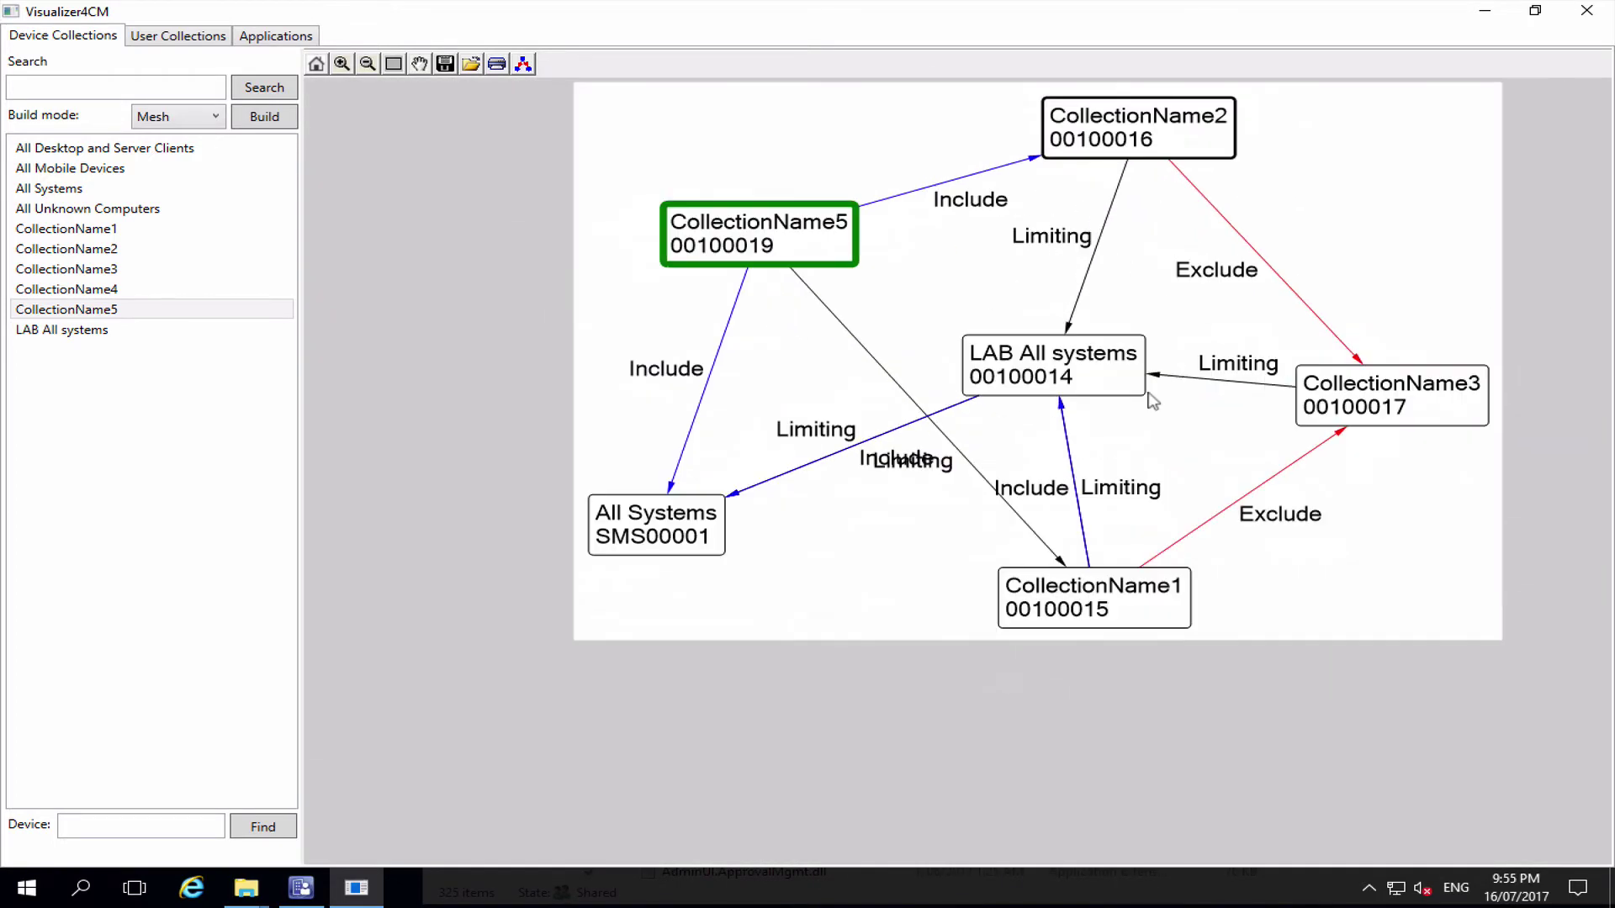
pyautogui.moveTo(1095, 599); pyautogui.dragTo(1226, 748)
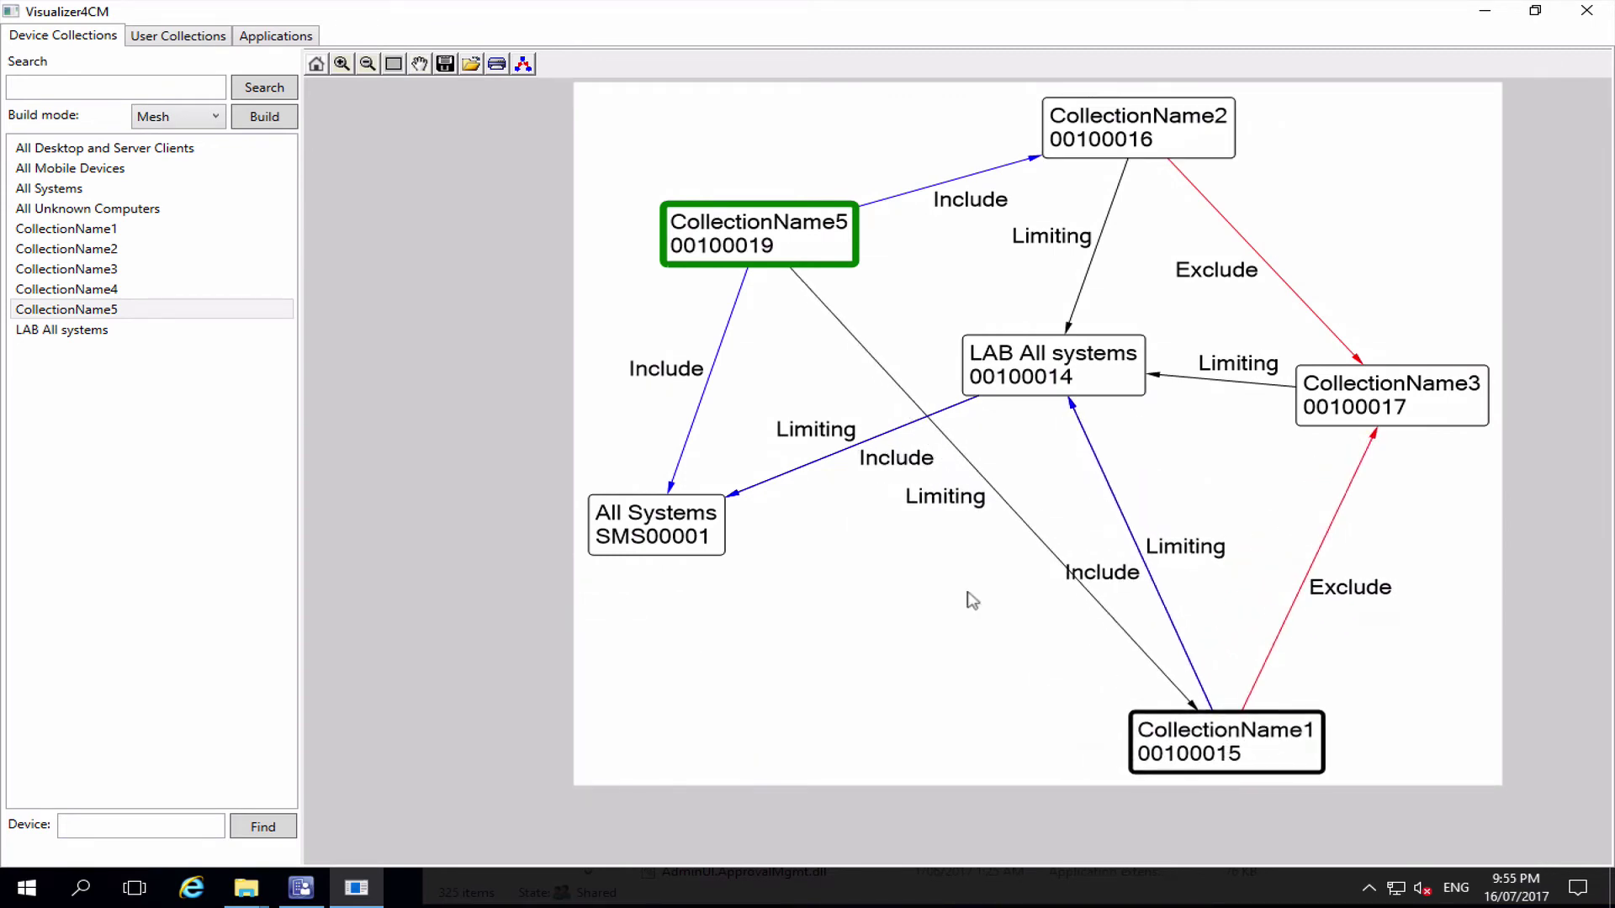
pyautogui.moveTo(654, 528); pyautogui.dragTo(496, 577)
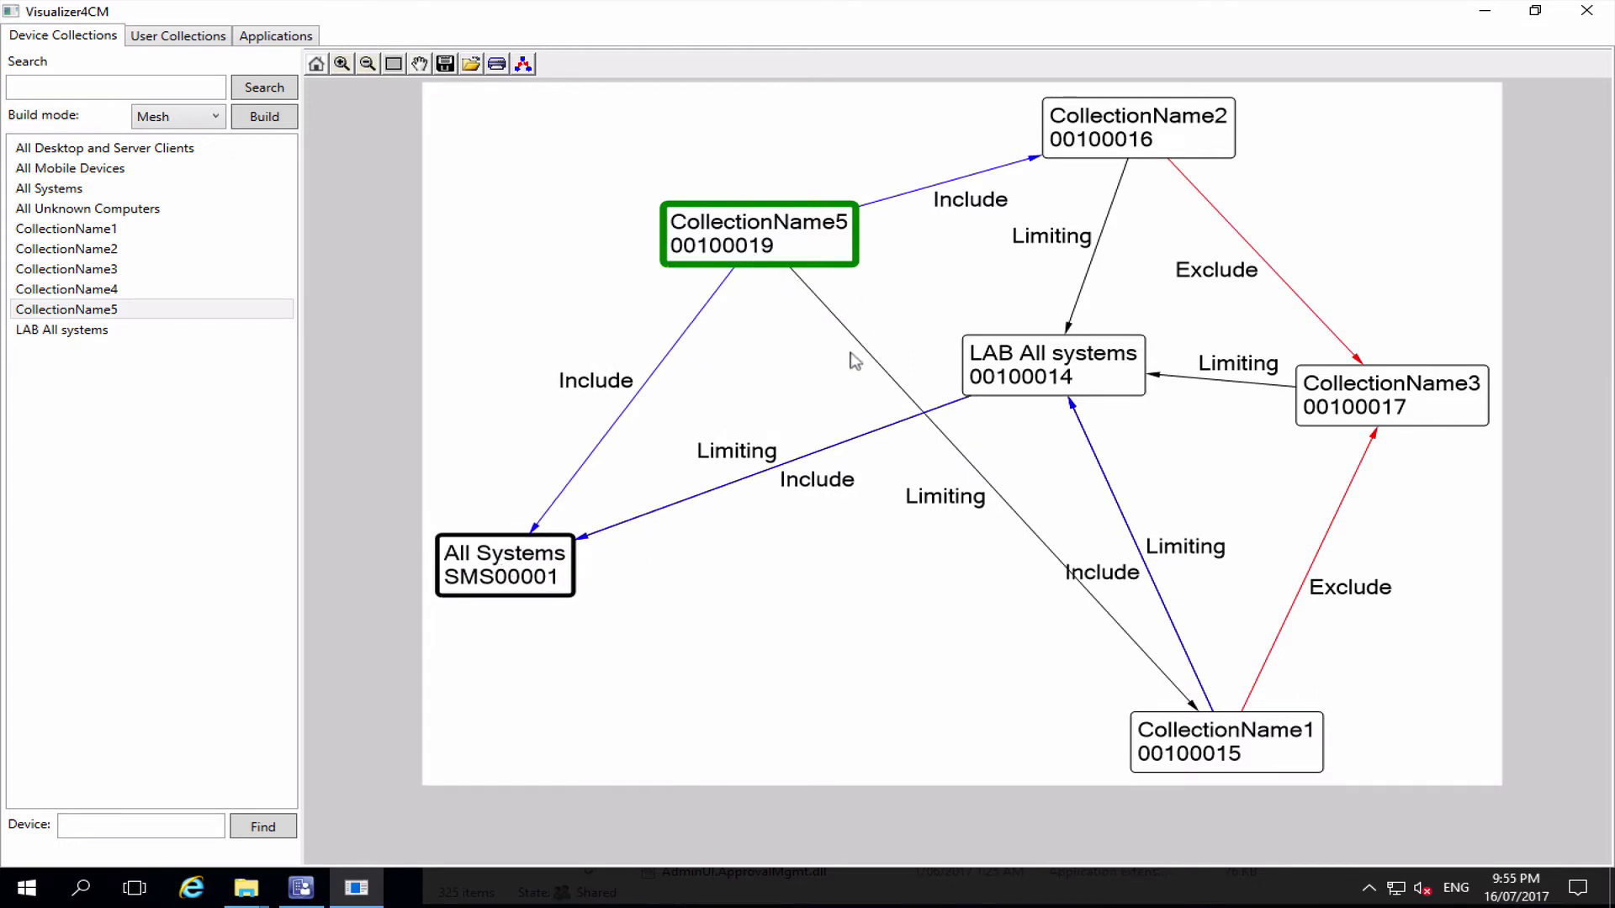
pyautogui.click(1202, 766)
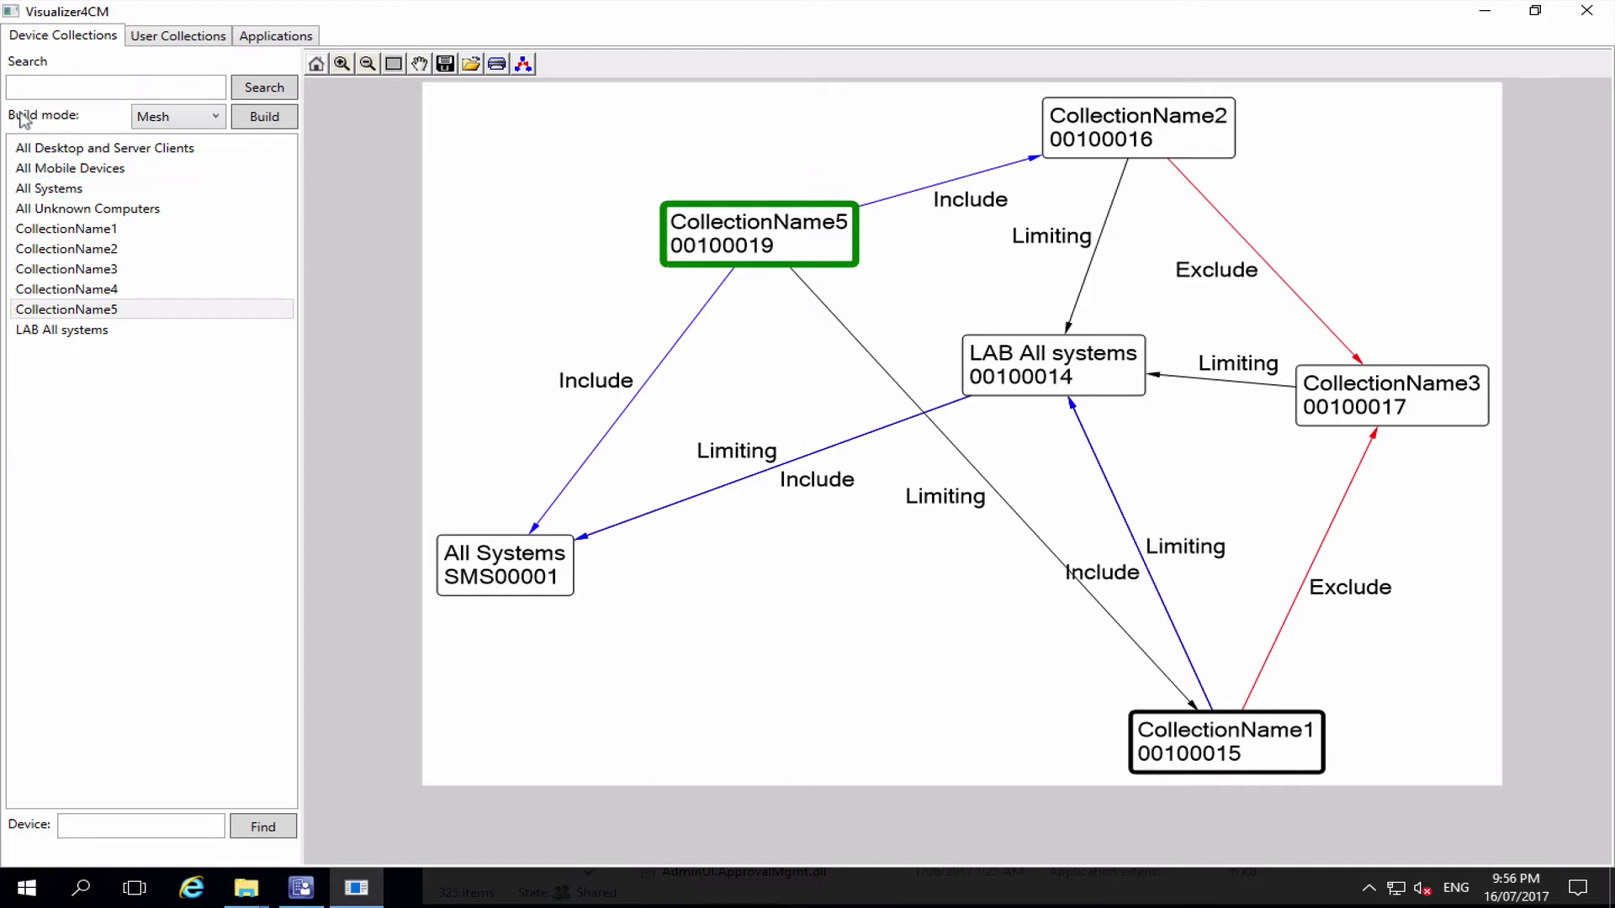
# Step: Switch the build mode to Limiting and rebuild the graph for CollectionName5
pyautogui.click(165, 122)
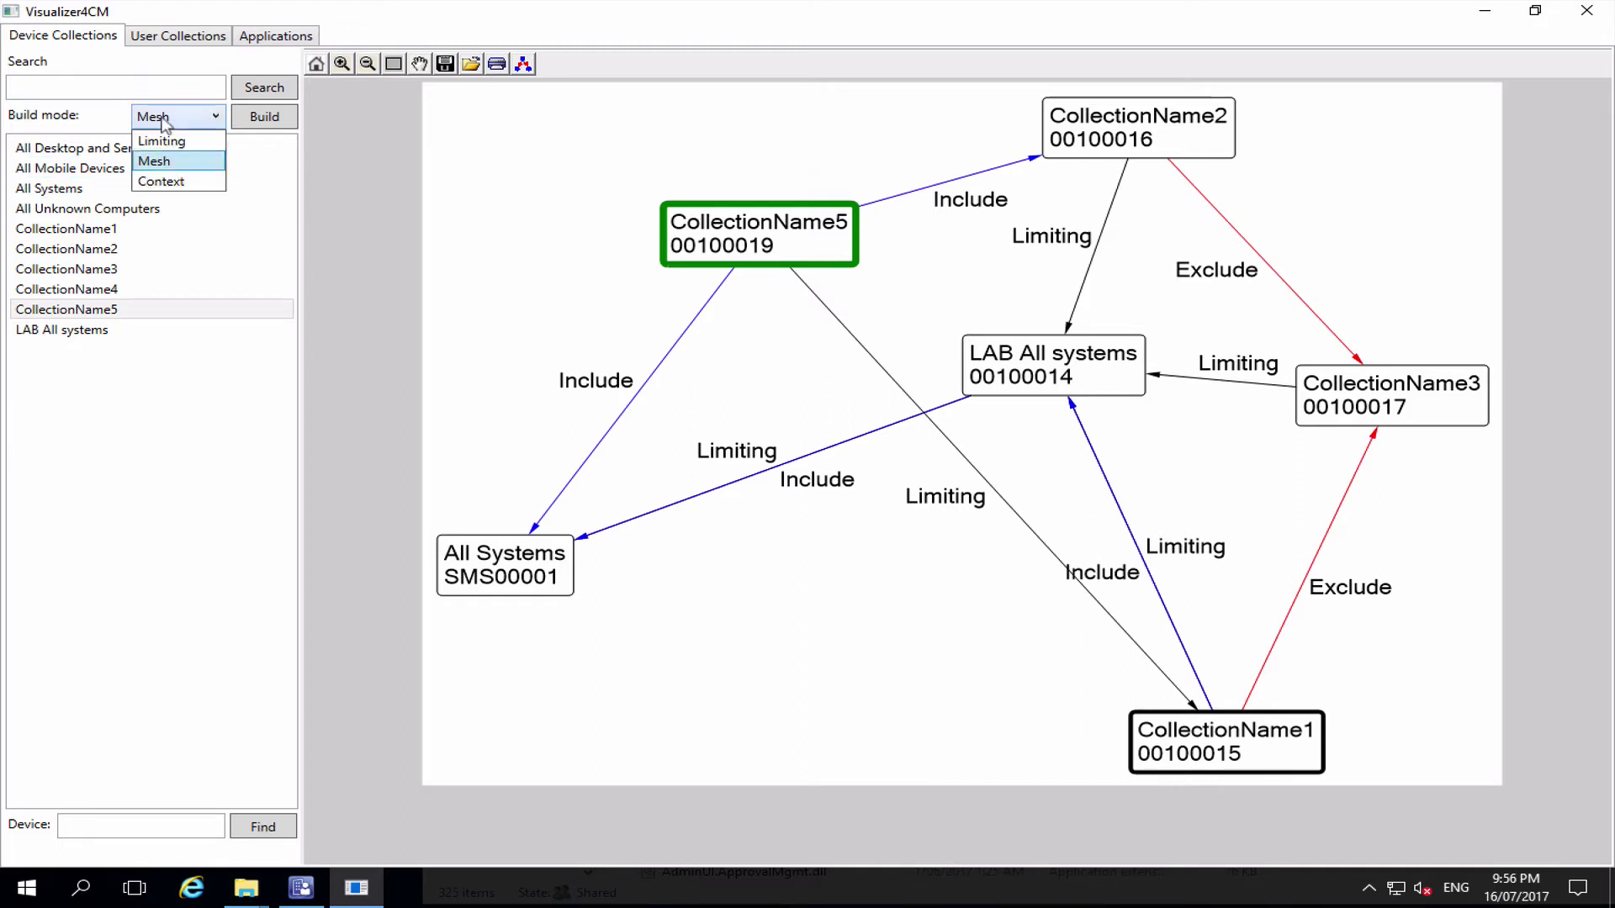
pyautogui.click(185, 145)
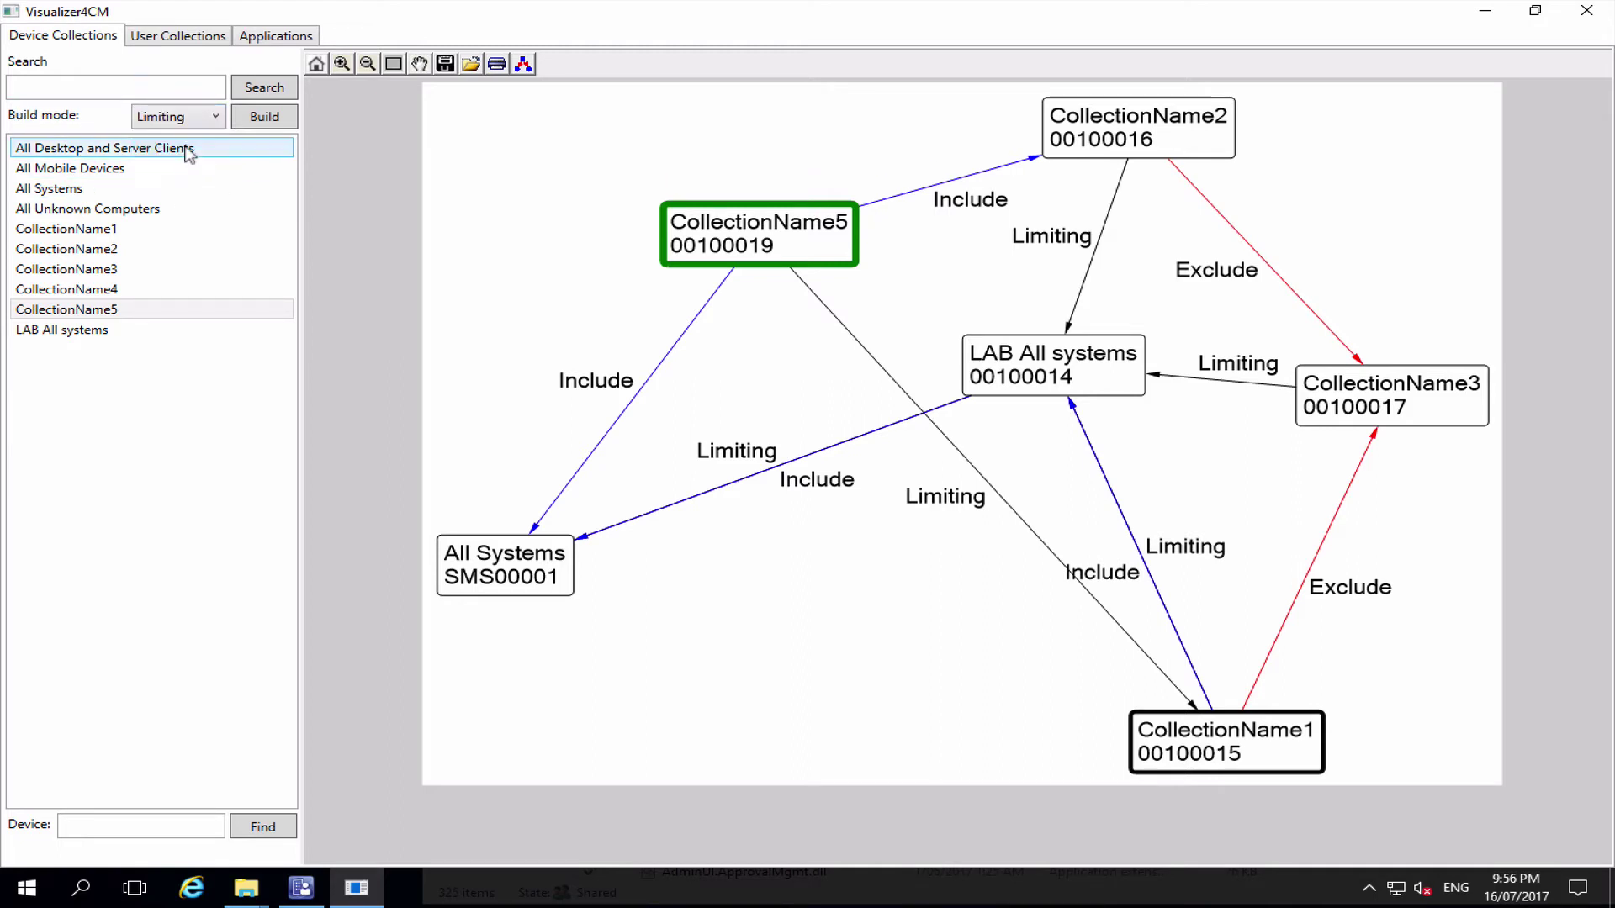
pyautogui.click(286, 118)
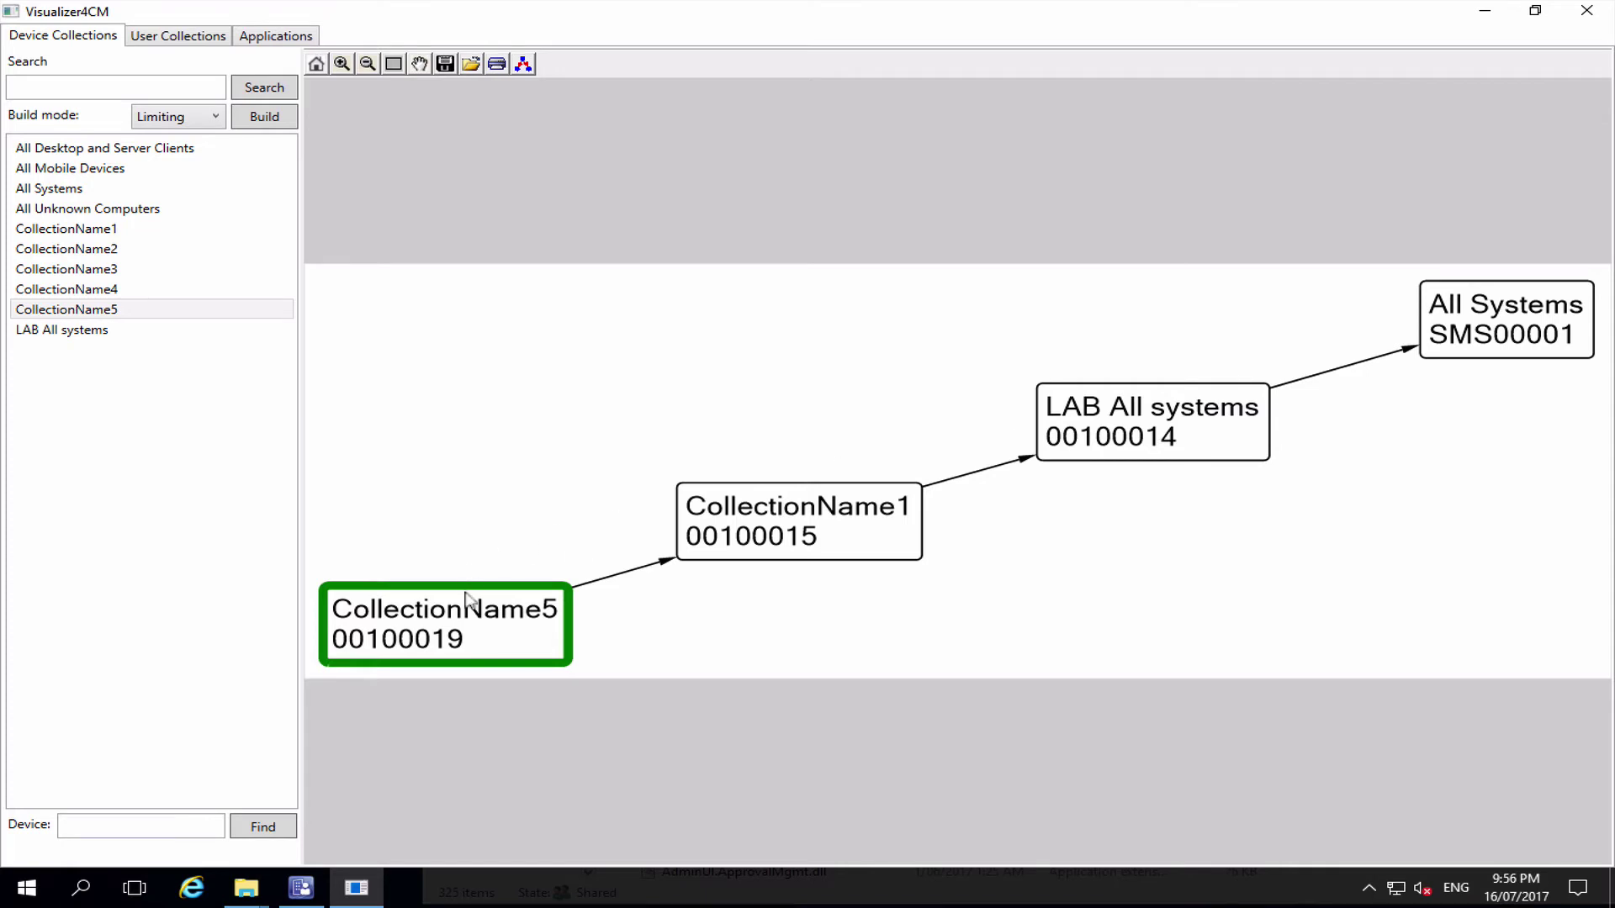
pyautogui.click(477, 629)
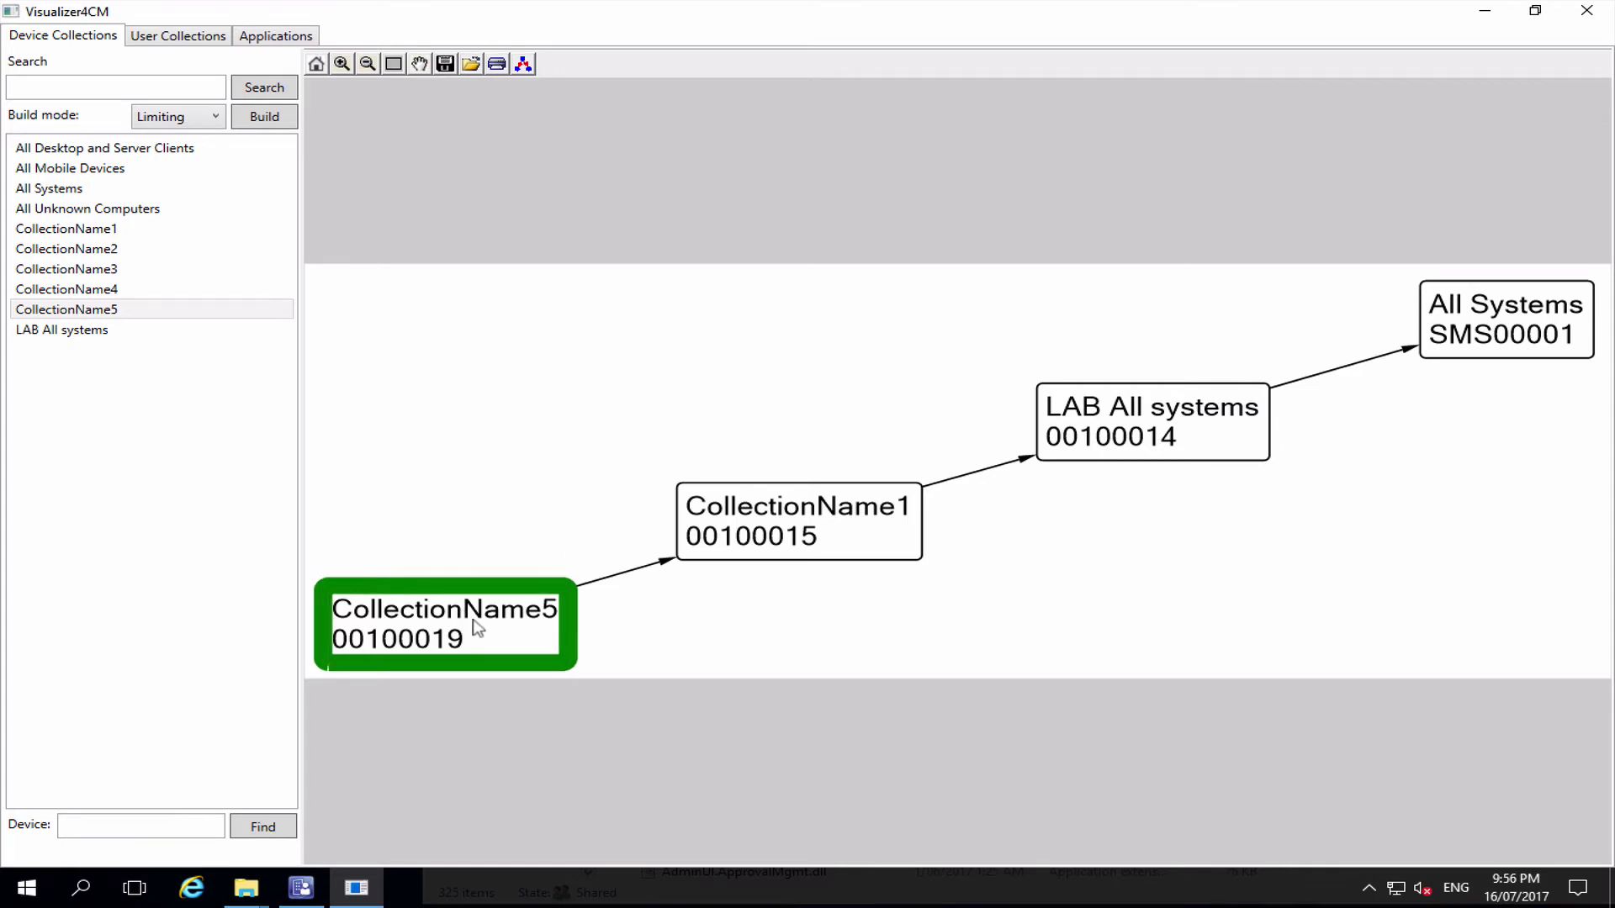
# Step: Switch the build mode to Context and rebuild the graph for CollectionName5
pyautogui.click(162, 112)
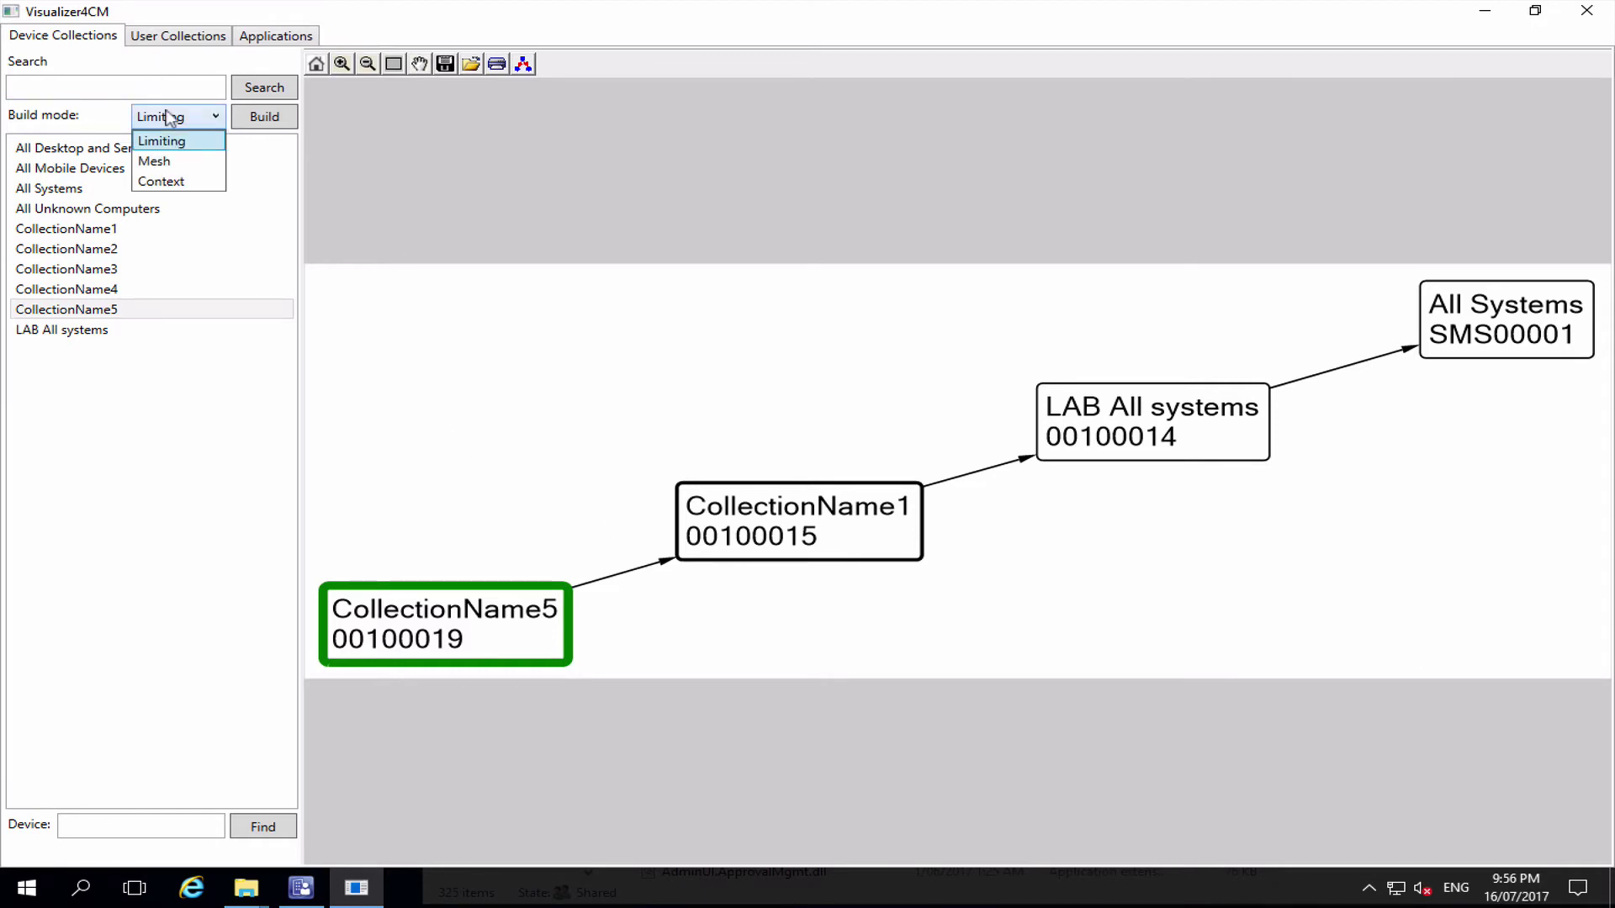
pyautogui.click(168, 182)
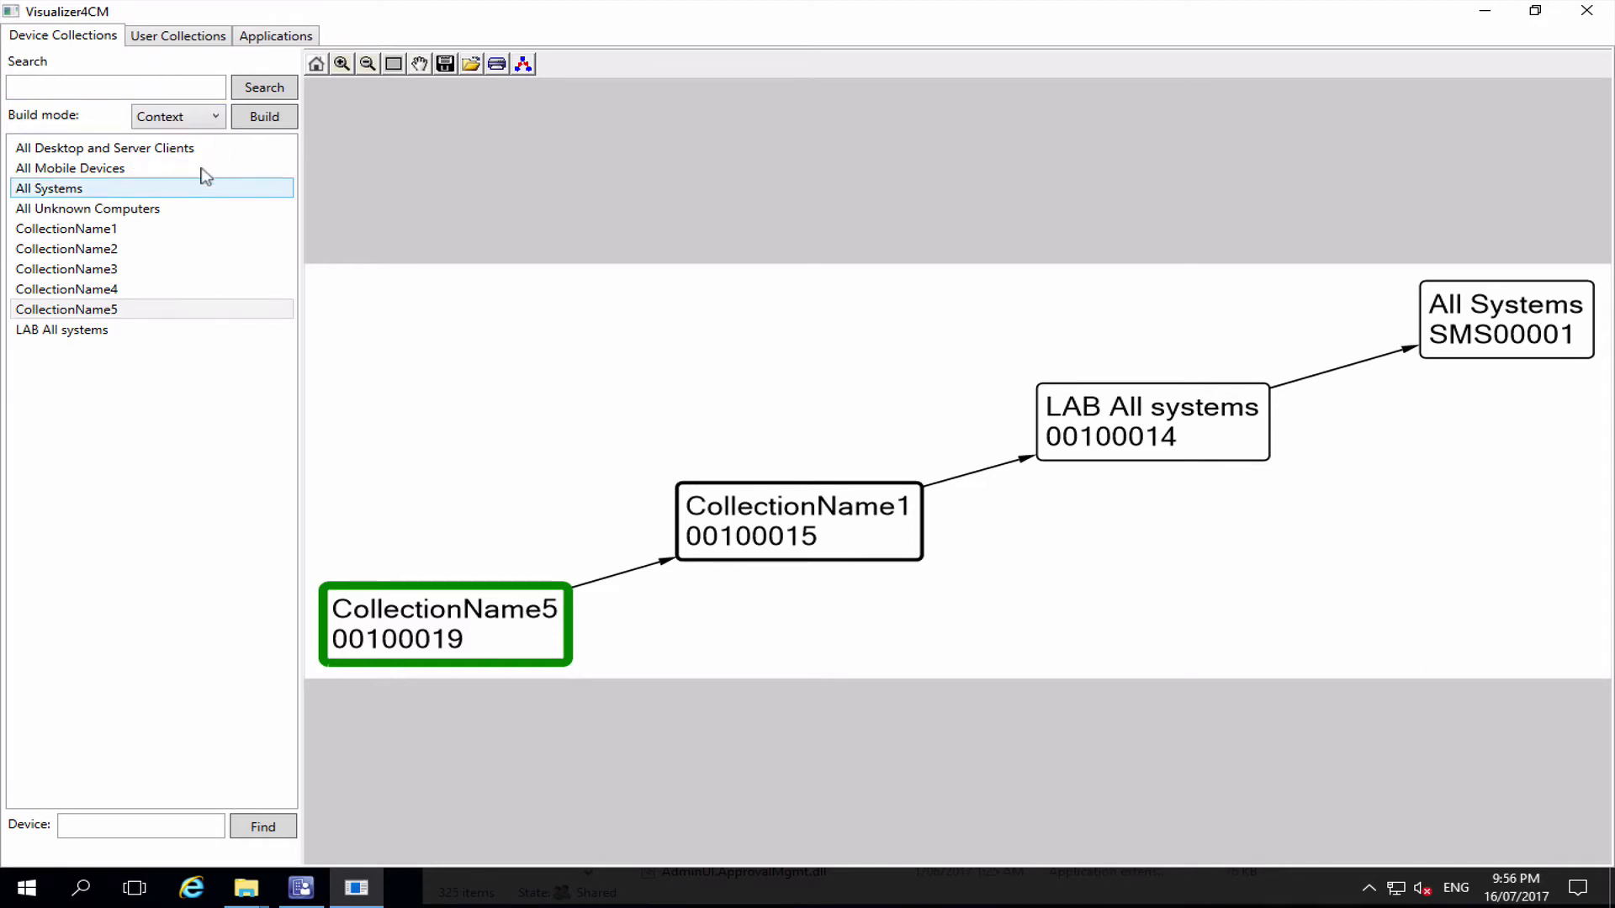
pyautogui.click(270, 118)
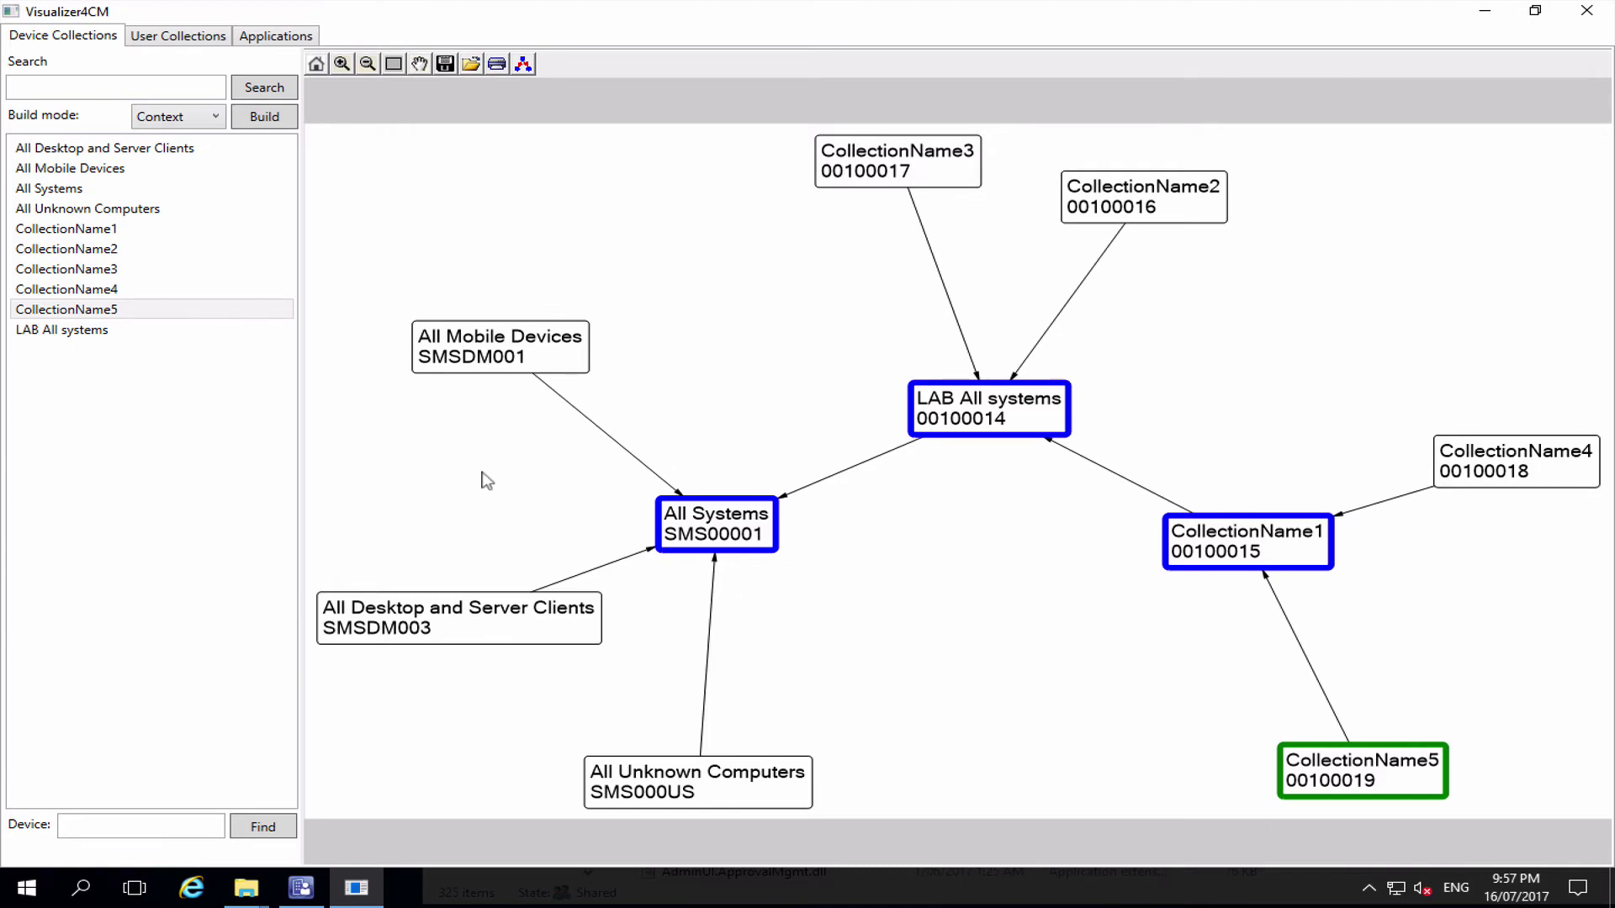
# Step: Find the device test1 in the Context graph to highlight the collections it belongs to
pyautogui.click(176, 821)
pyautogui.write('1')
pyautogui.click(246, 830)
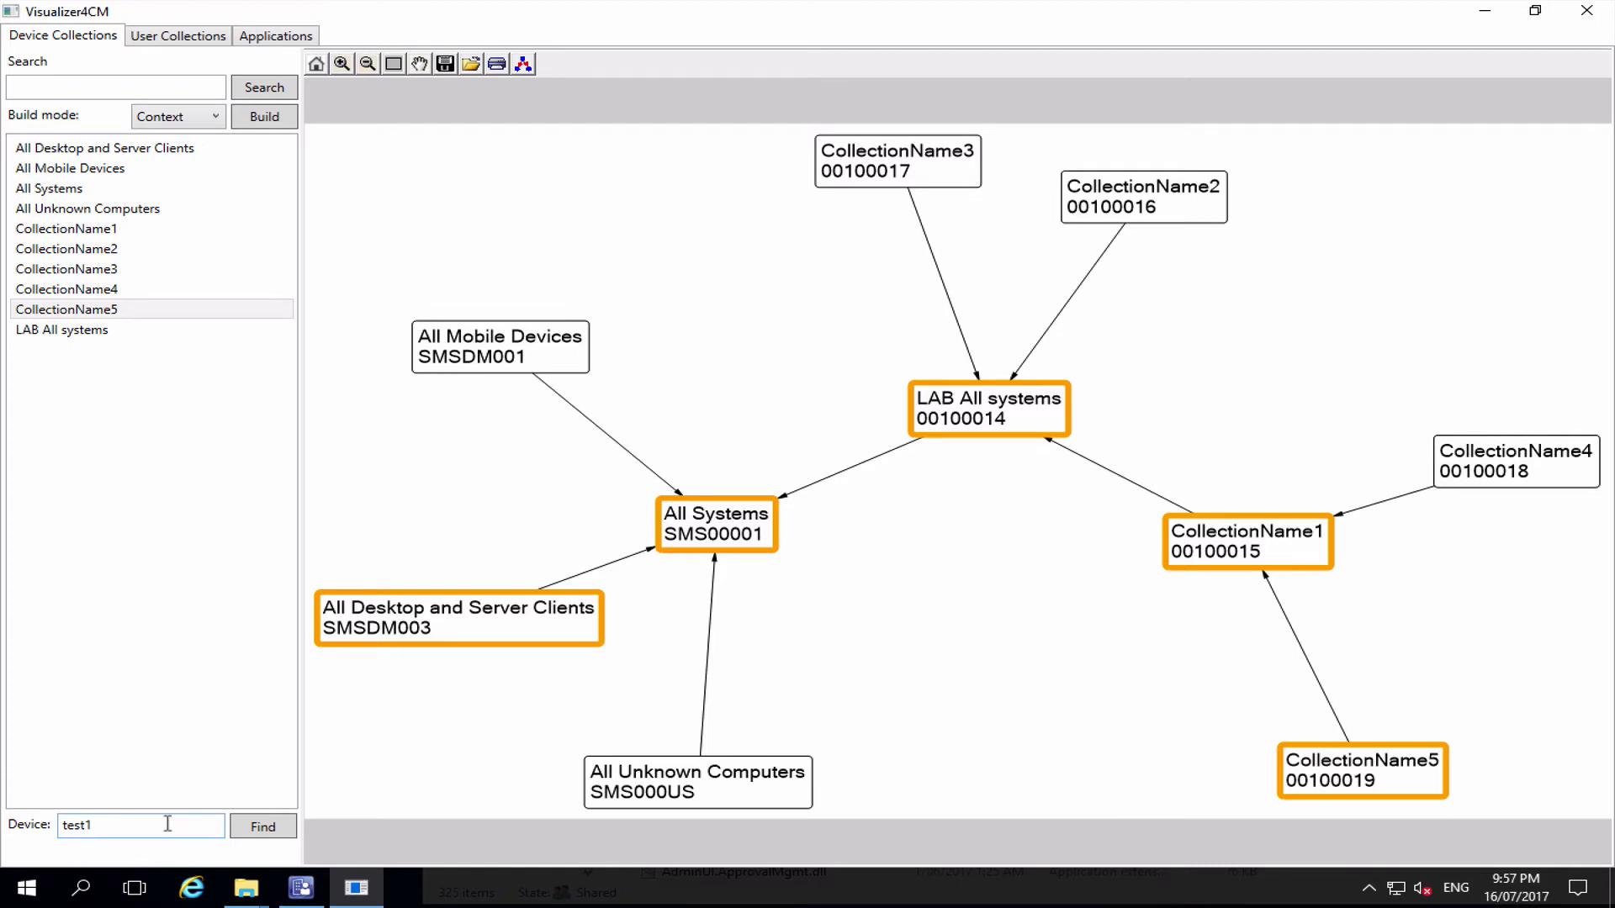
pyautogui.click(131, 824)
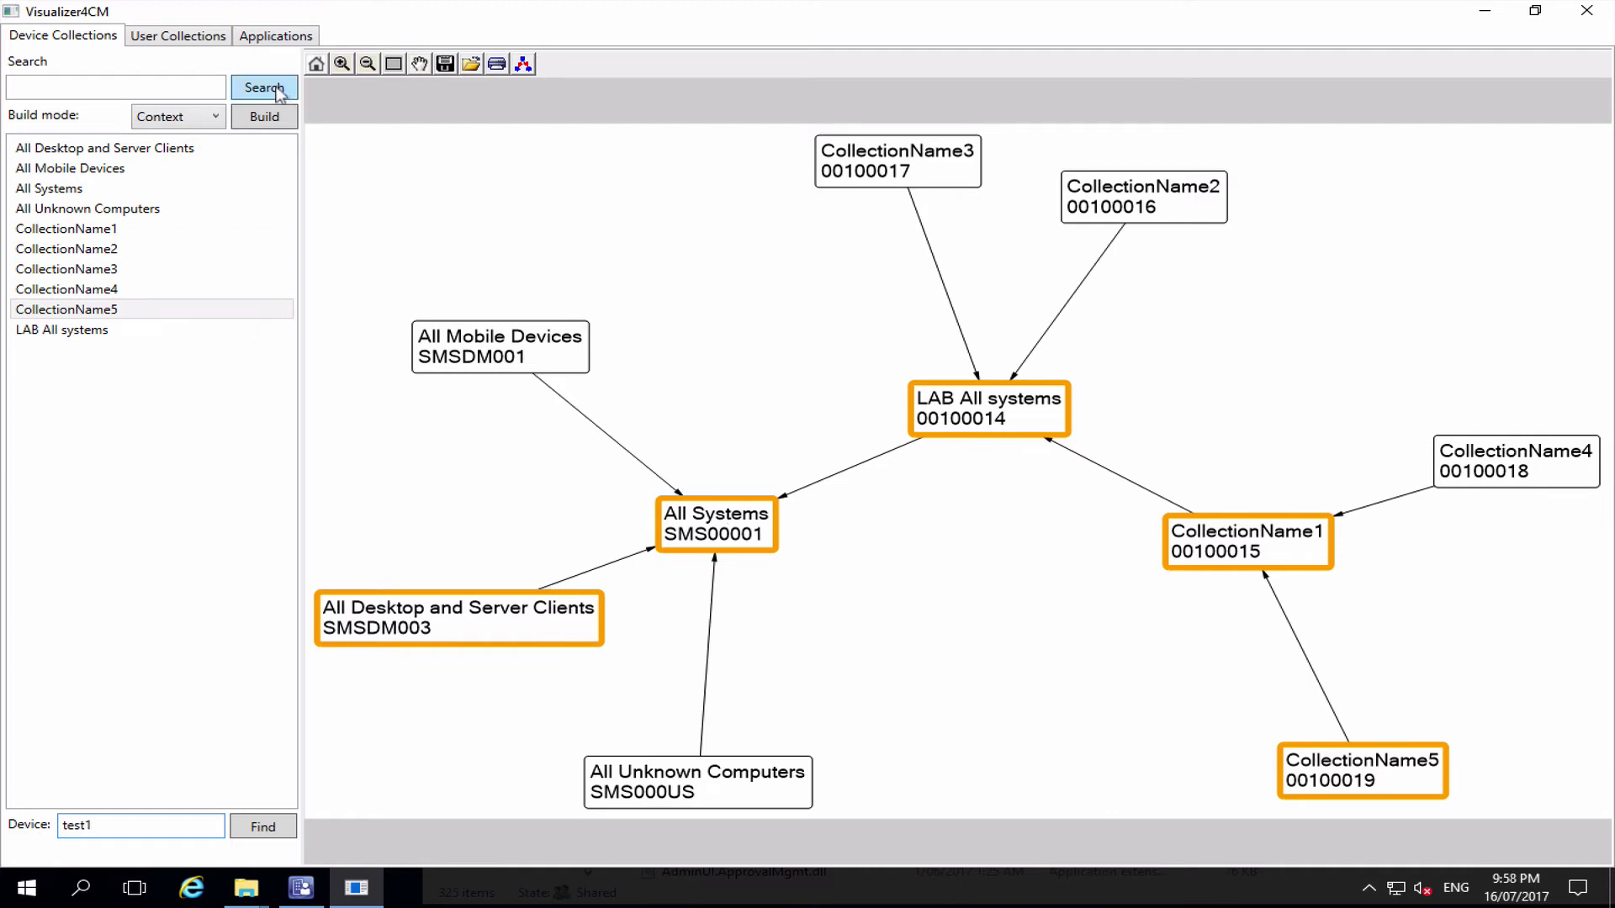
# Step: Rebuild the CollectionName5 graph in Limiting mode and find the device test1 in it
pyautogui.click(267, 113)
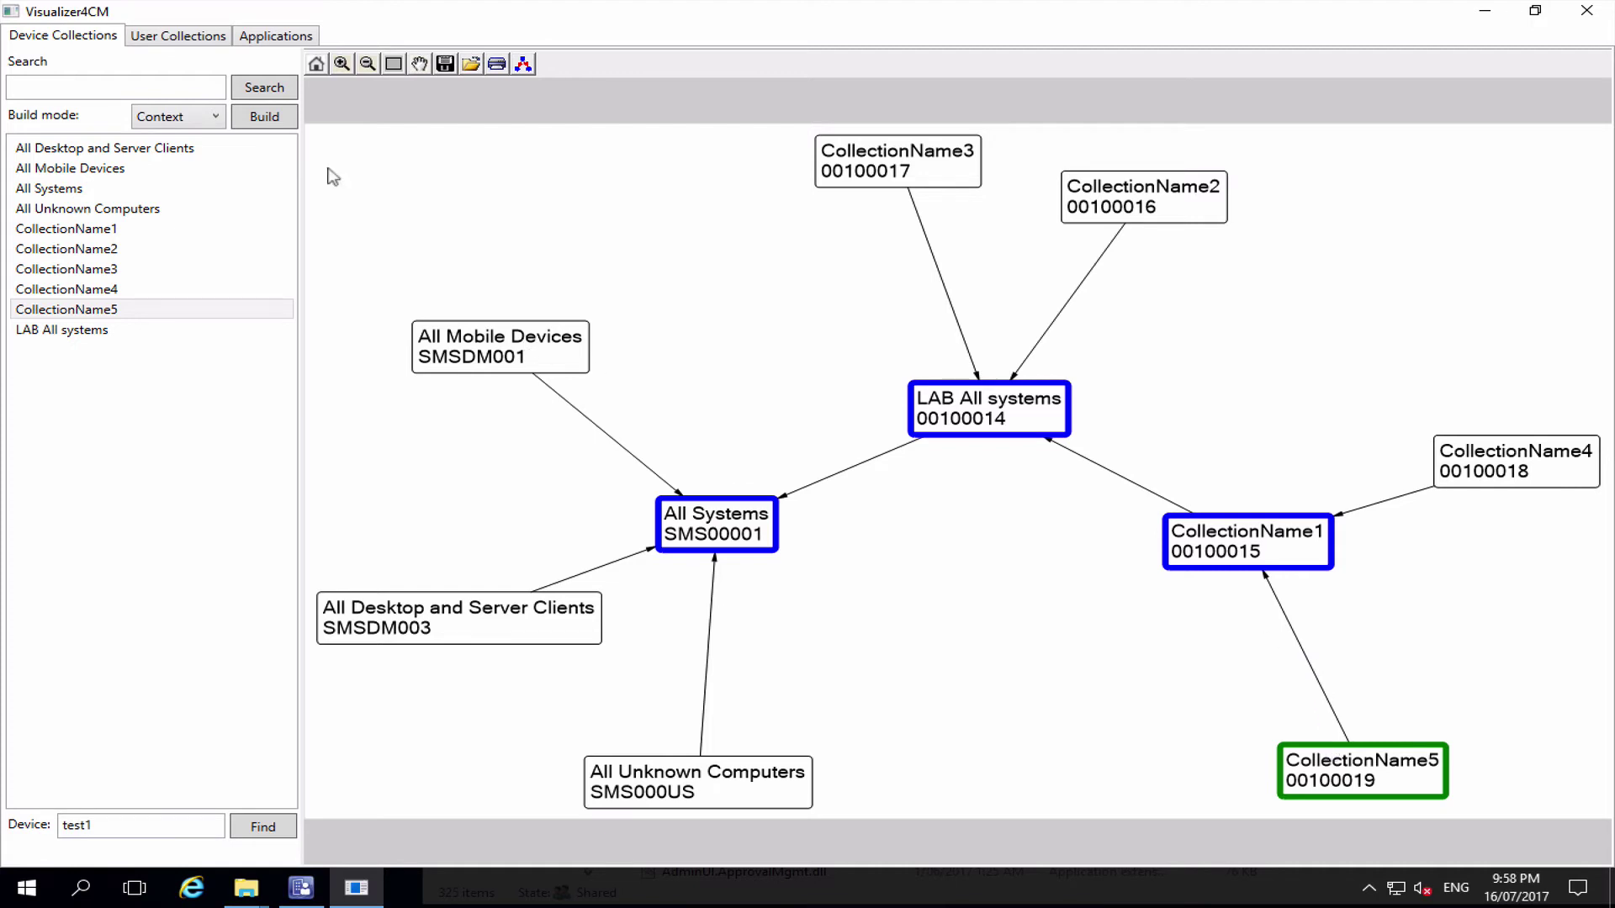
pyautogui.click(196, 124)
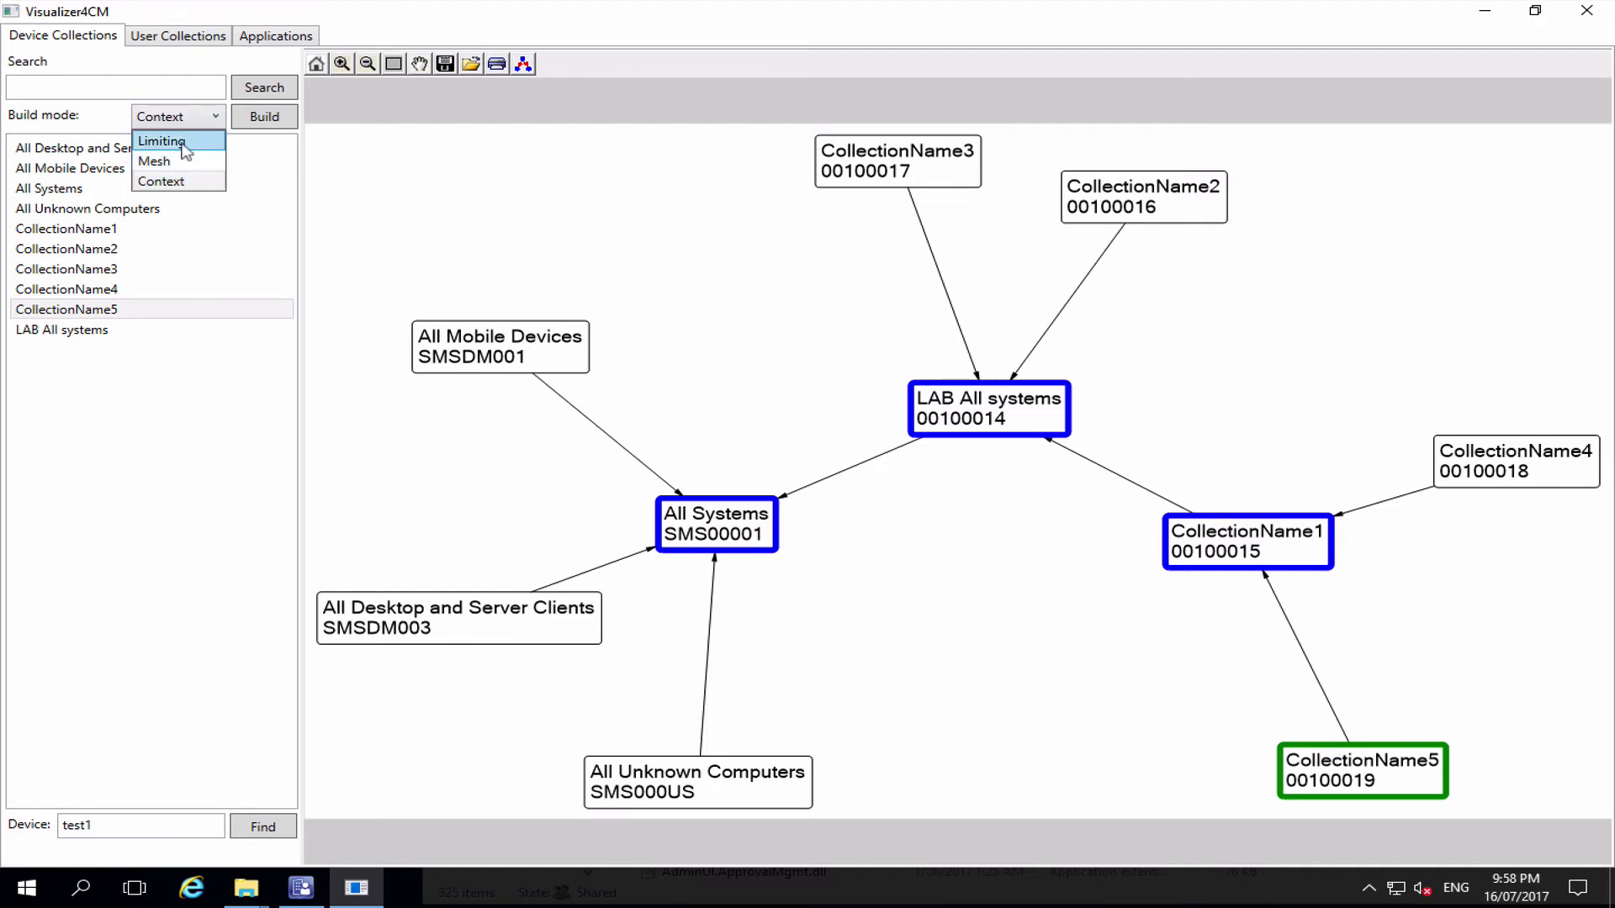
pyautogui.click(185, 136)
pyautogui.click(256, 117)
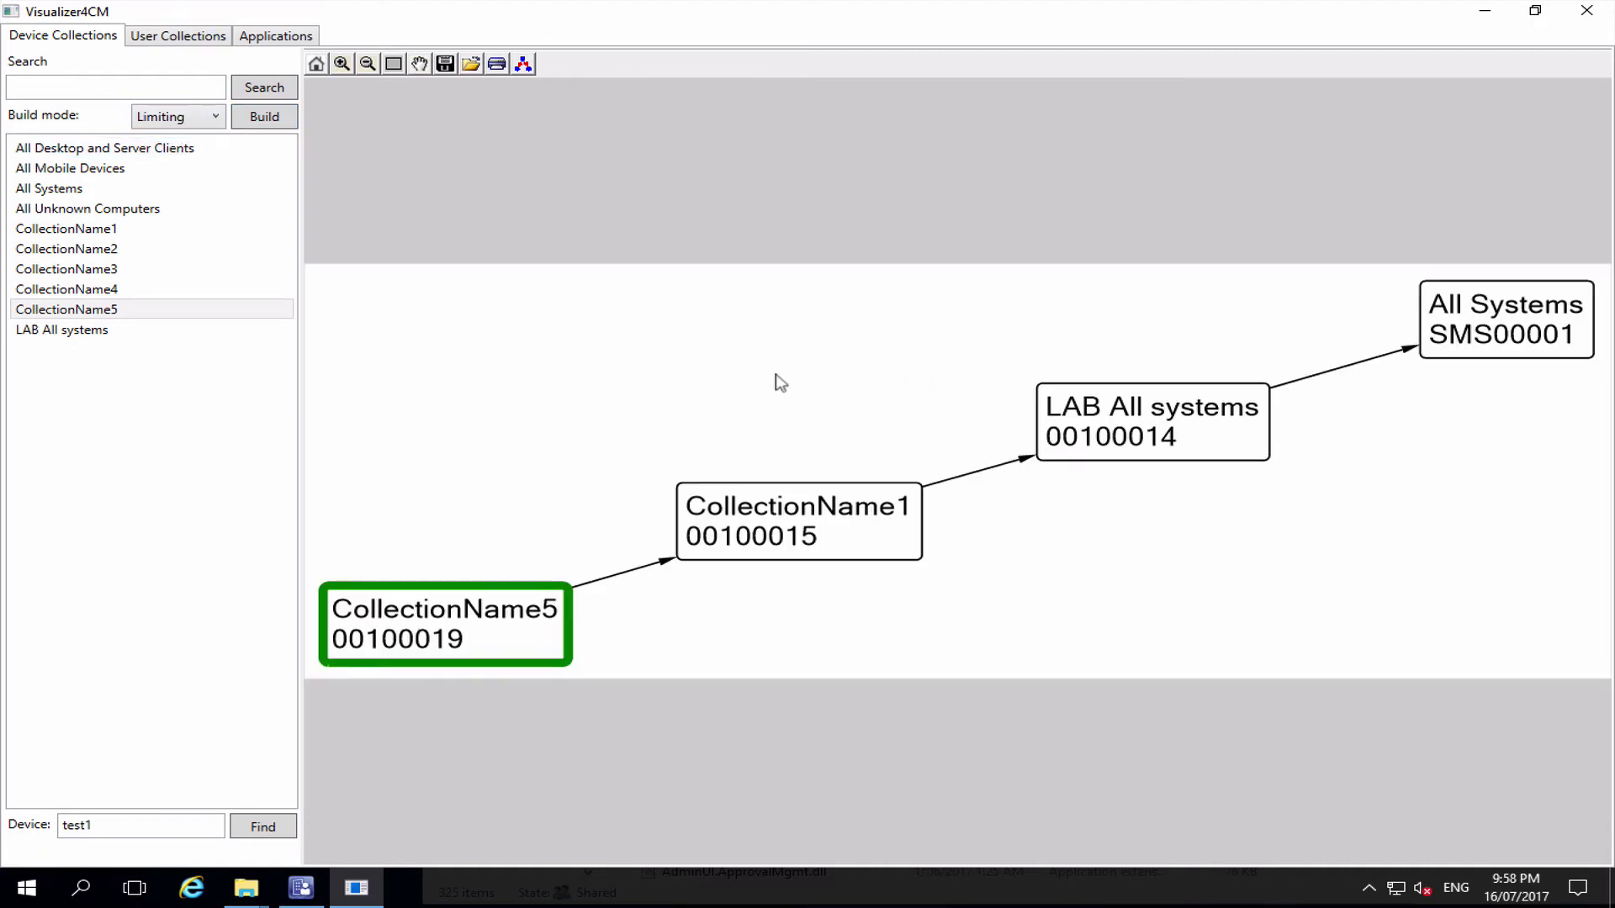
pyautogui.click(253, 828)
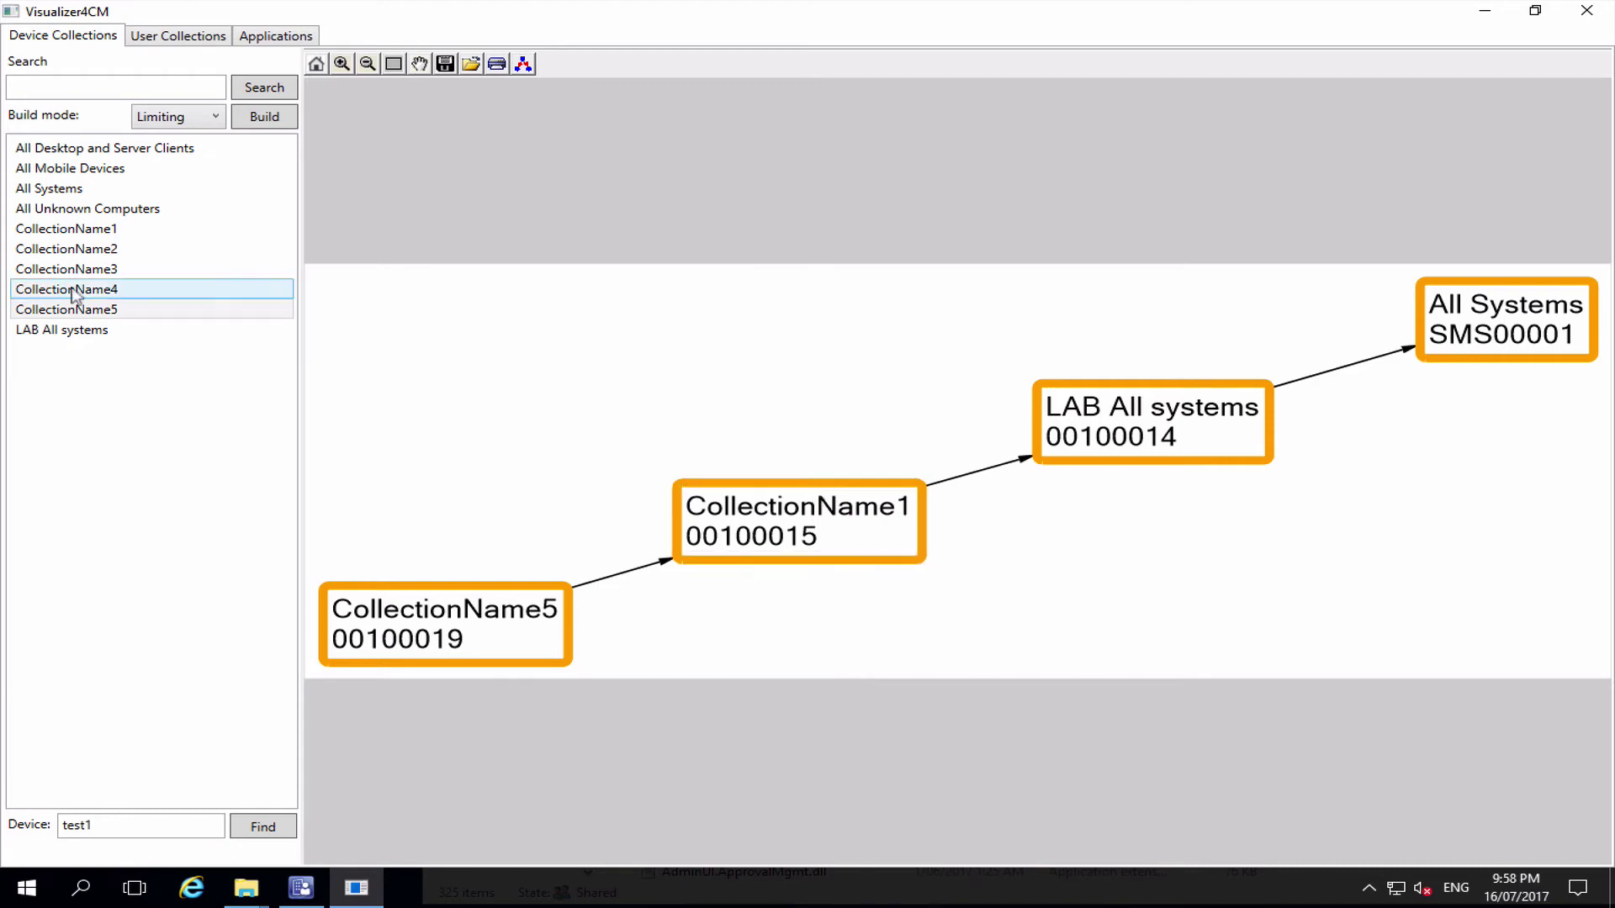
# Step: Search the device collections for "colle" and build the Limiting graph for CollectionName3
pyautogui.click(72, 231)
pyautogui.click(174, 88)
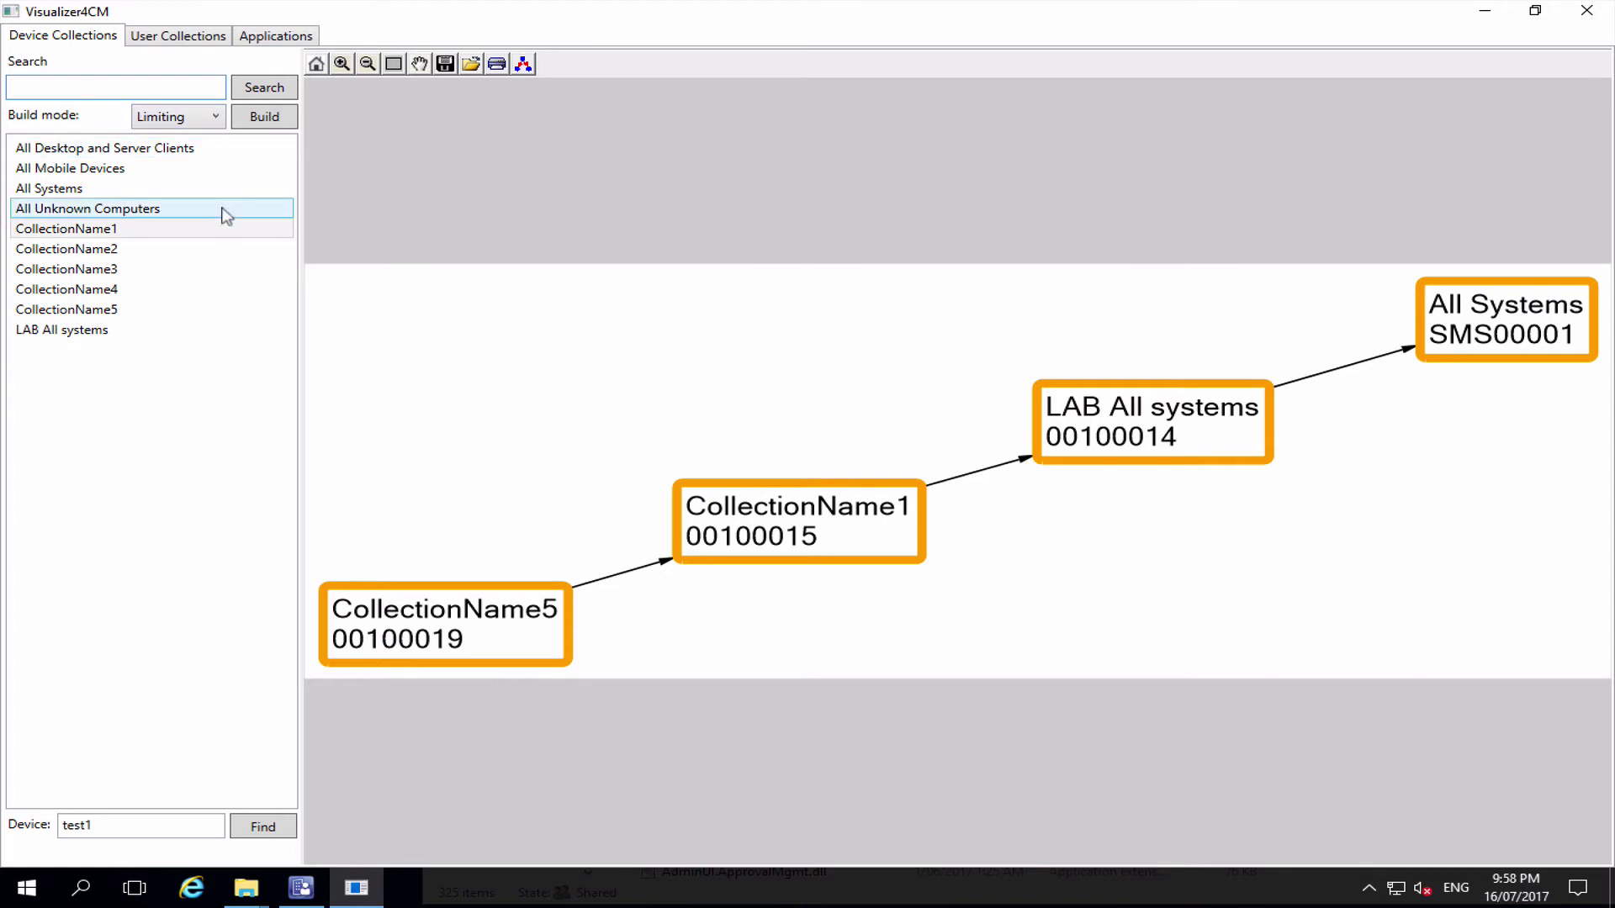
pyautogui.write('colle')
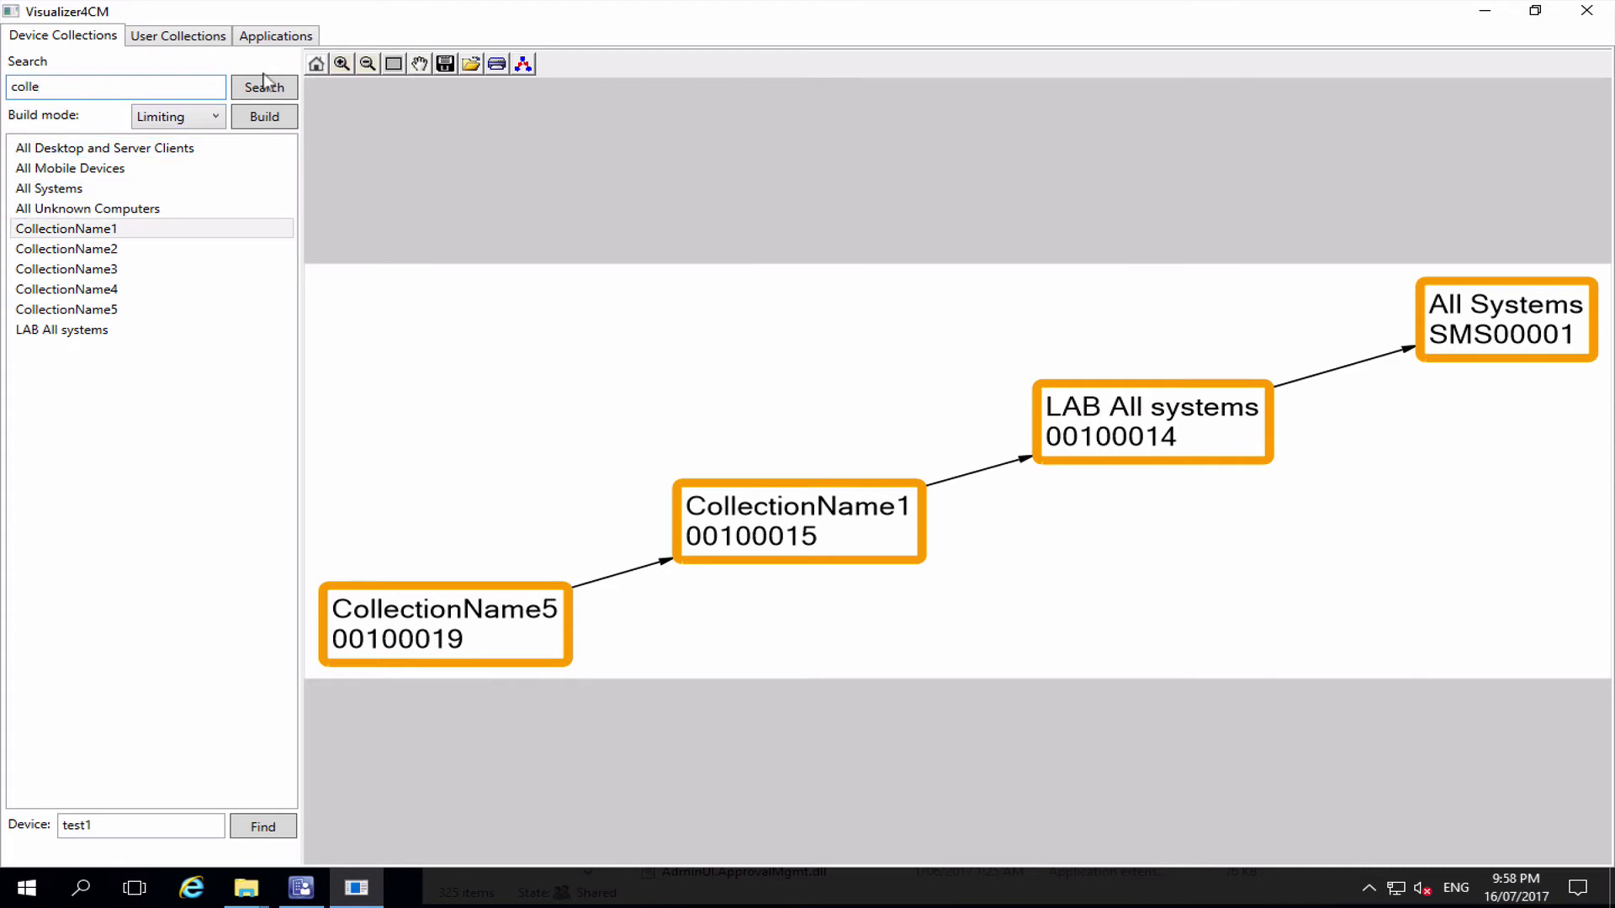
pyautogui.click(269, 90)
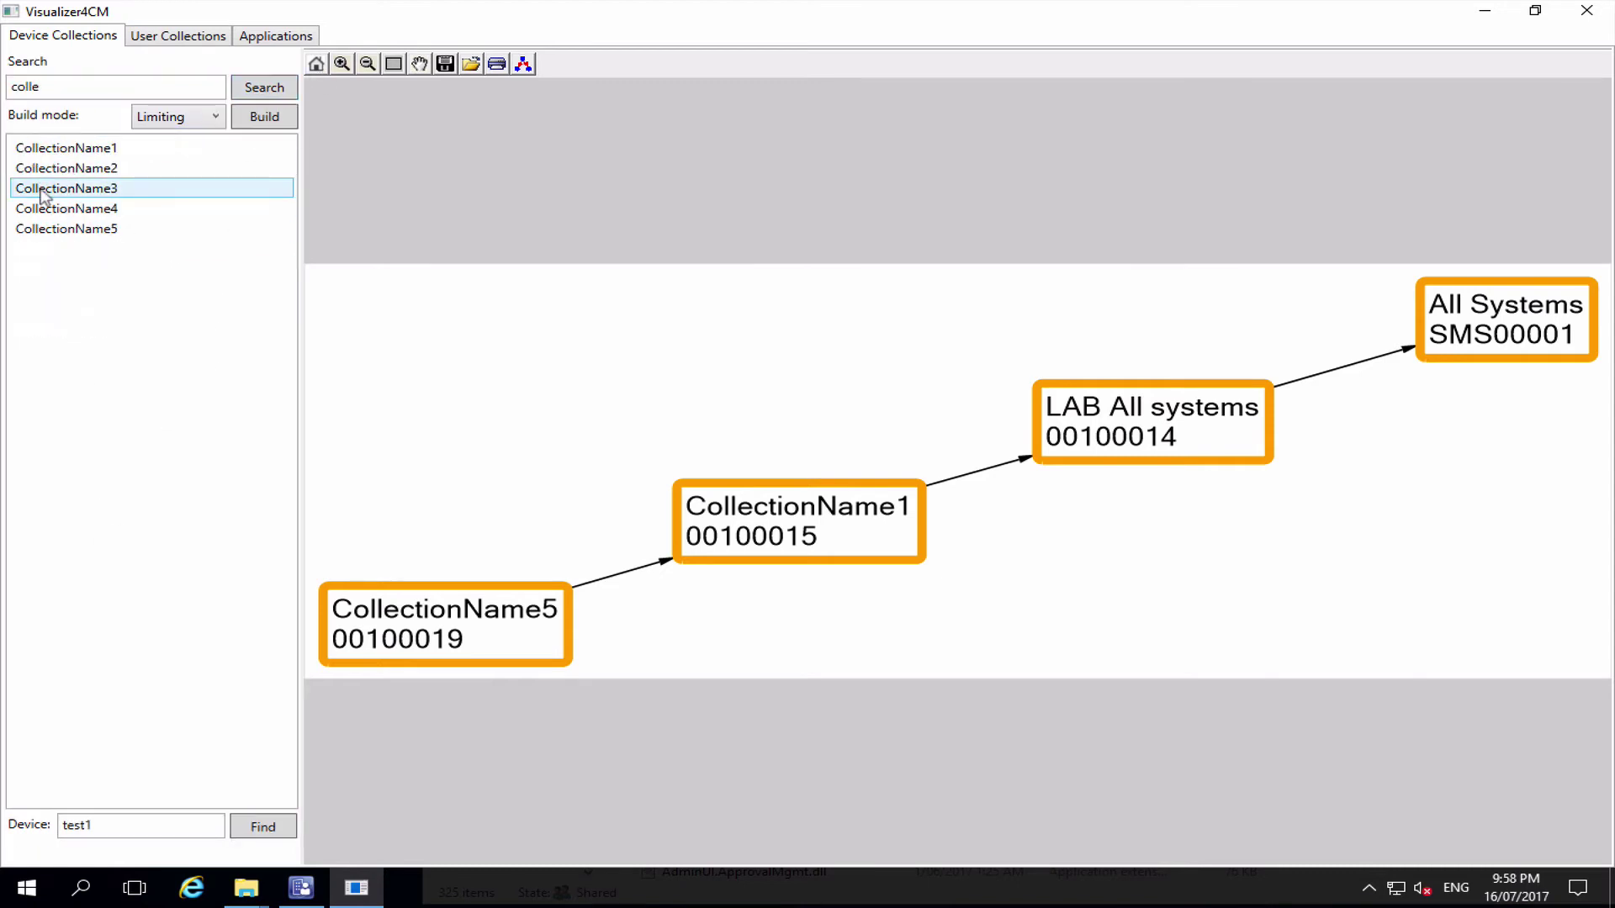
pyautogui.click(44, 192)
pyautogui.click(256, 120)
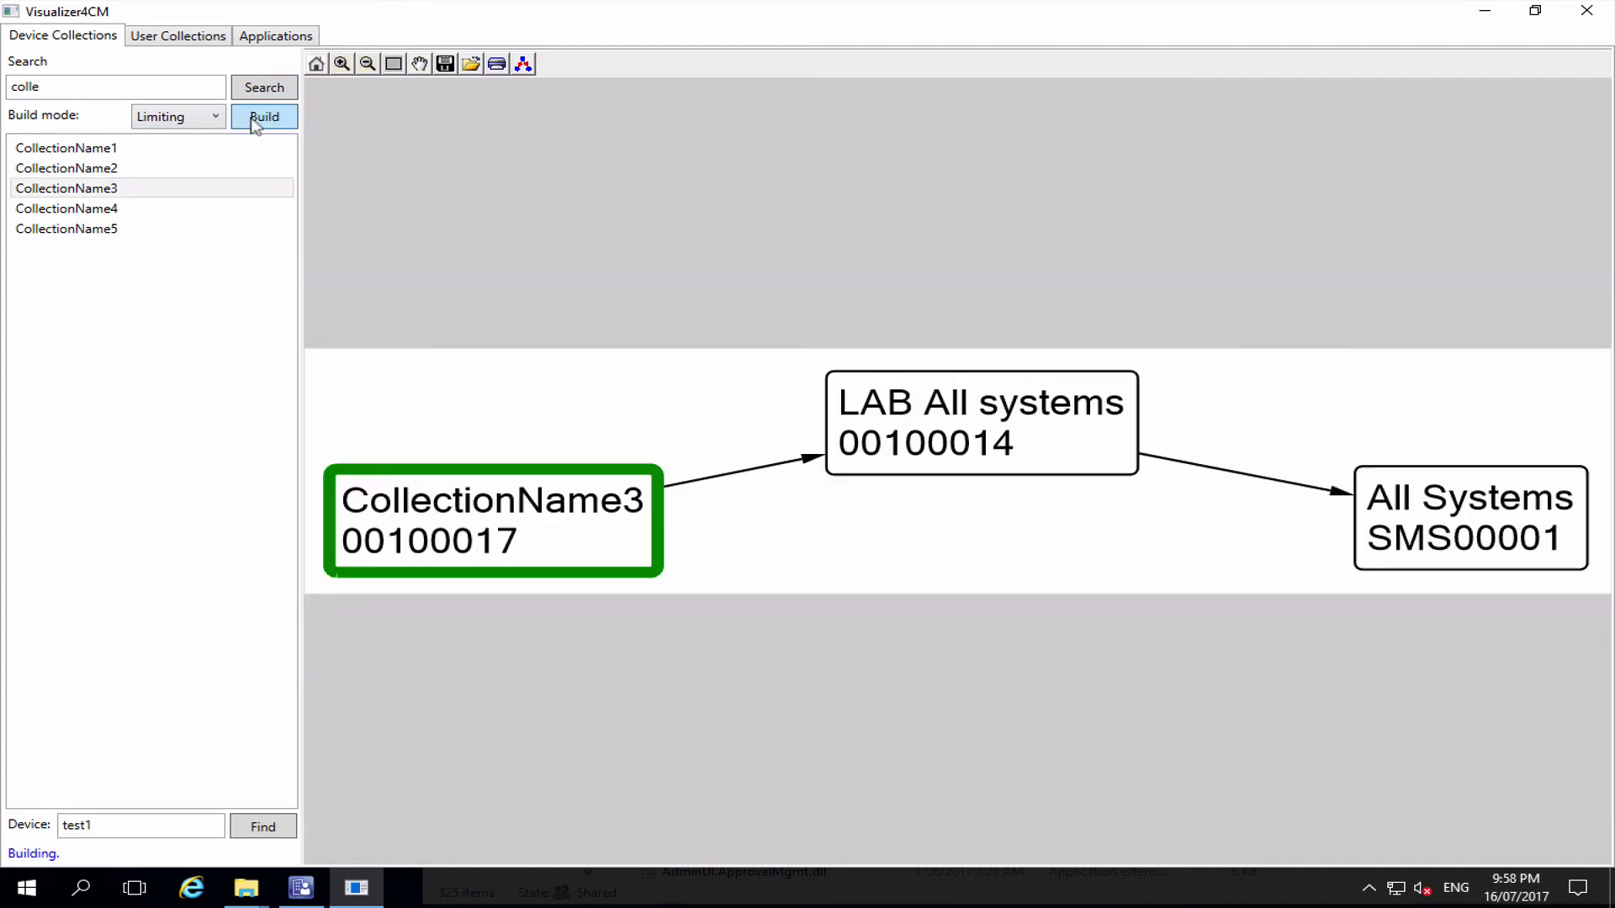
# Step: Rebuild the CollectionName3 graph in Mesh mode and move the LAB All systems, CollectionName3 and All Systems nodes apart
pyautogui.click(187, 118)
pyautogui.click(182, 160)
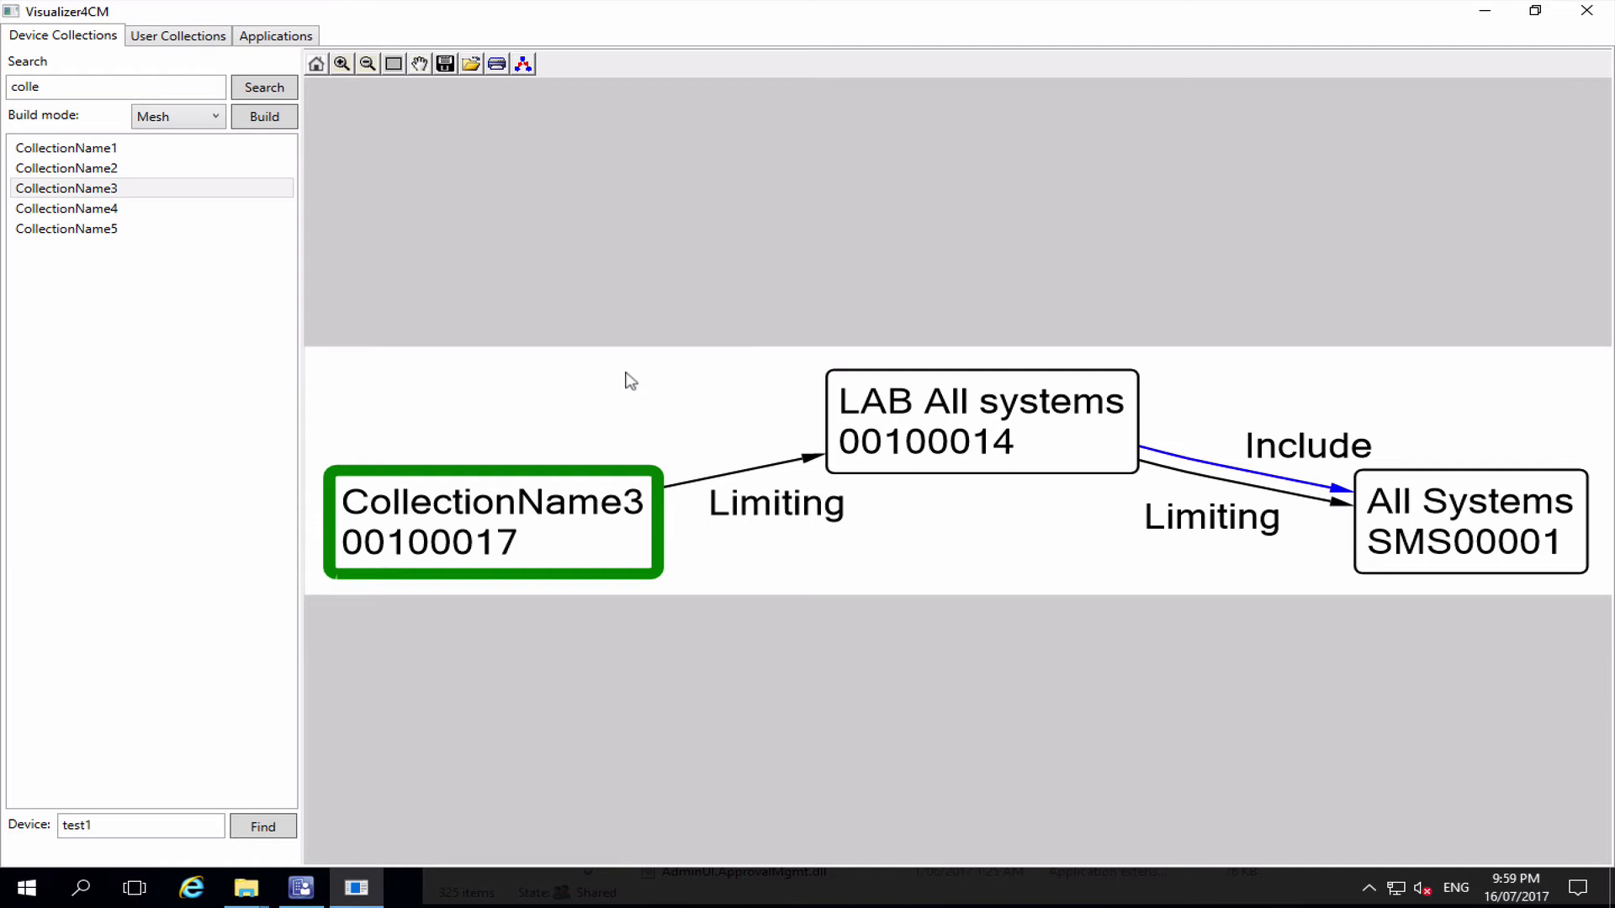
pyautogui.moveTo(984, 459); pyautogui.dragTo(959, 324)
pyautogui.moveTo(598, 550); pyautogui.dragTo(643, 680)
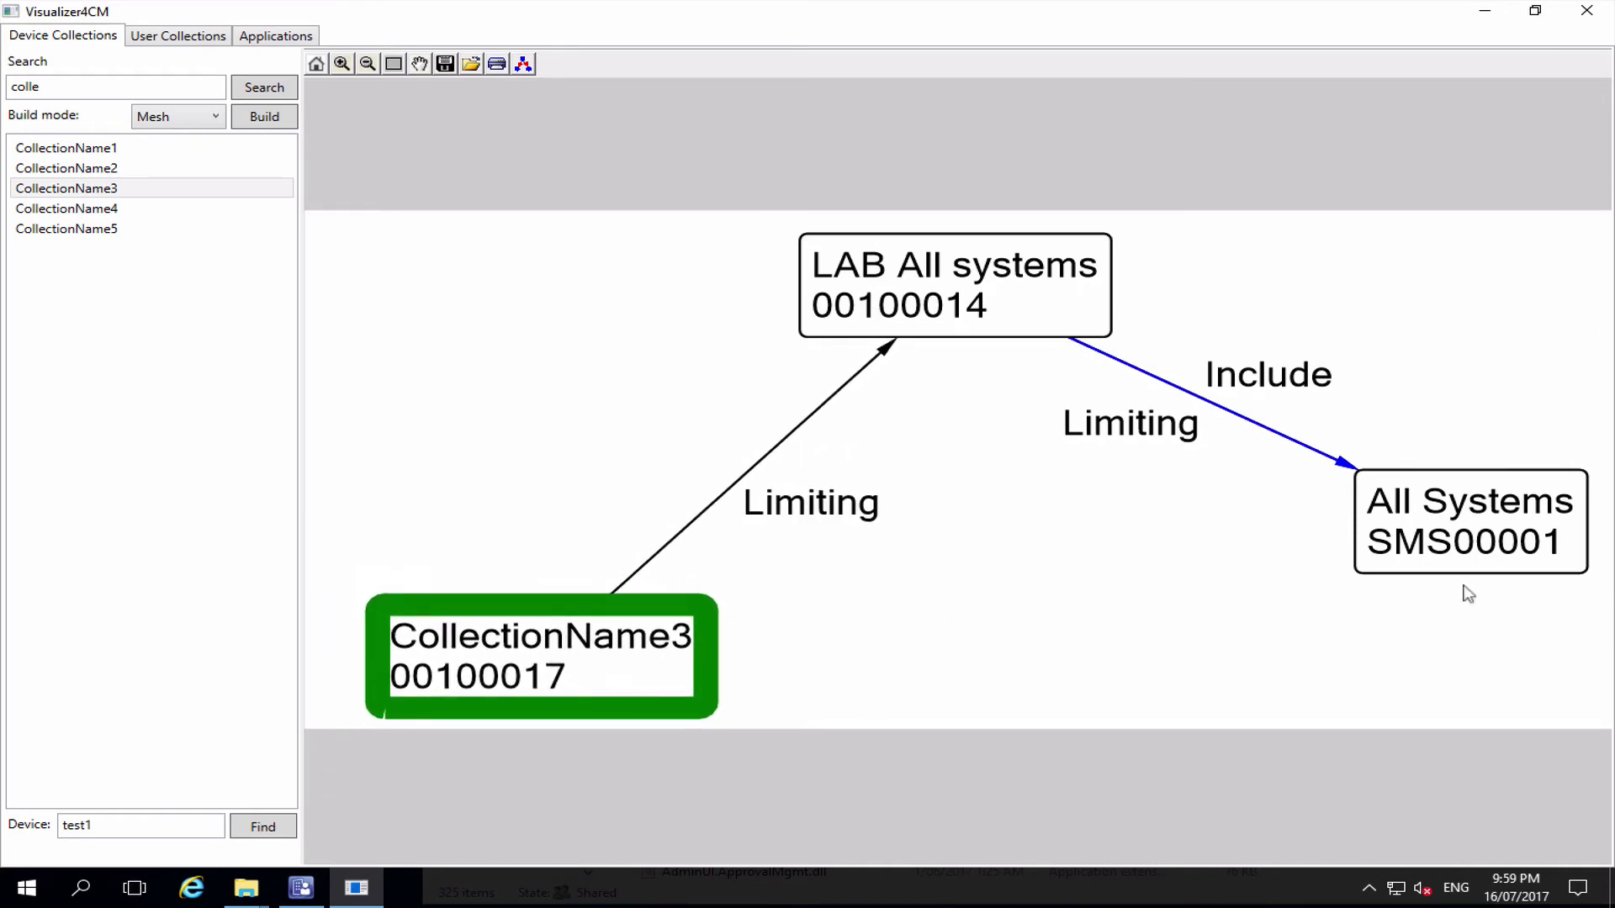
pyautogui.moveTo(1472, 530); pyautogui.dragTo(1397, 593)
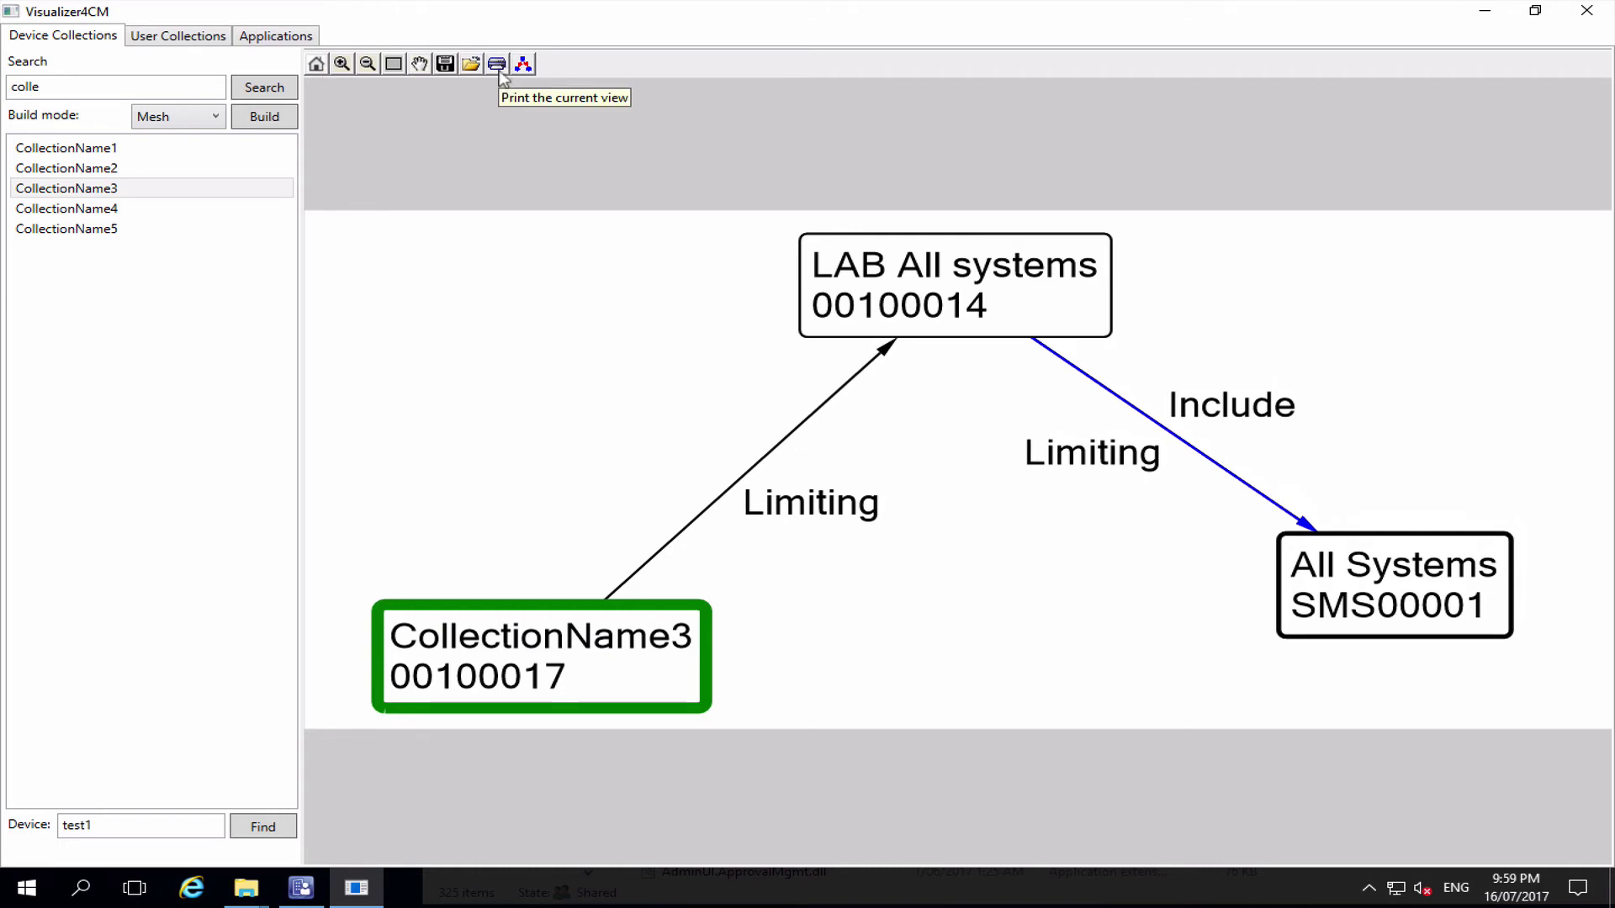
# Step: View the graph's save format options and pan the graph slightly within the view
pyautogui.click(445, 64)
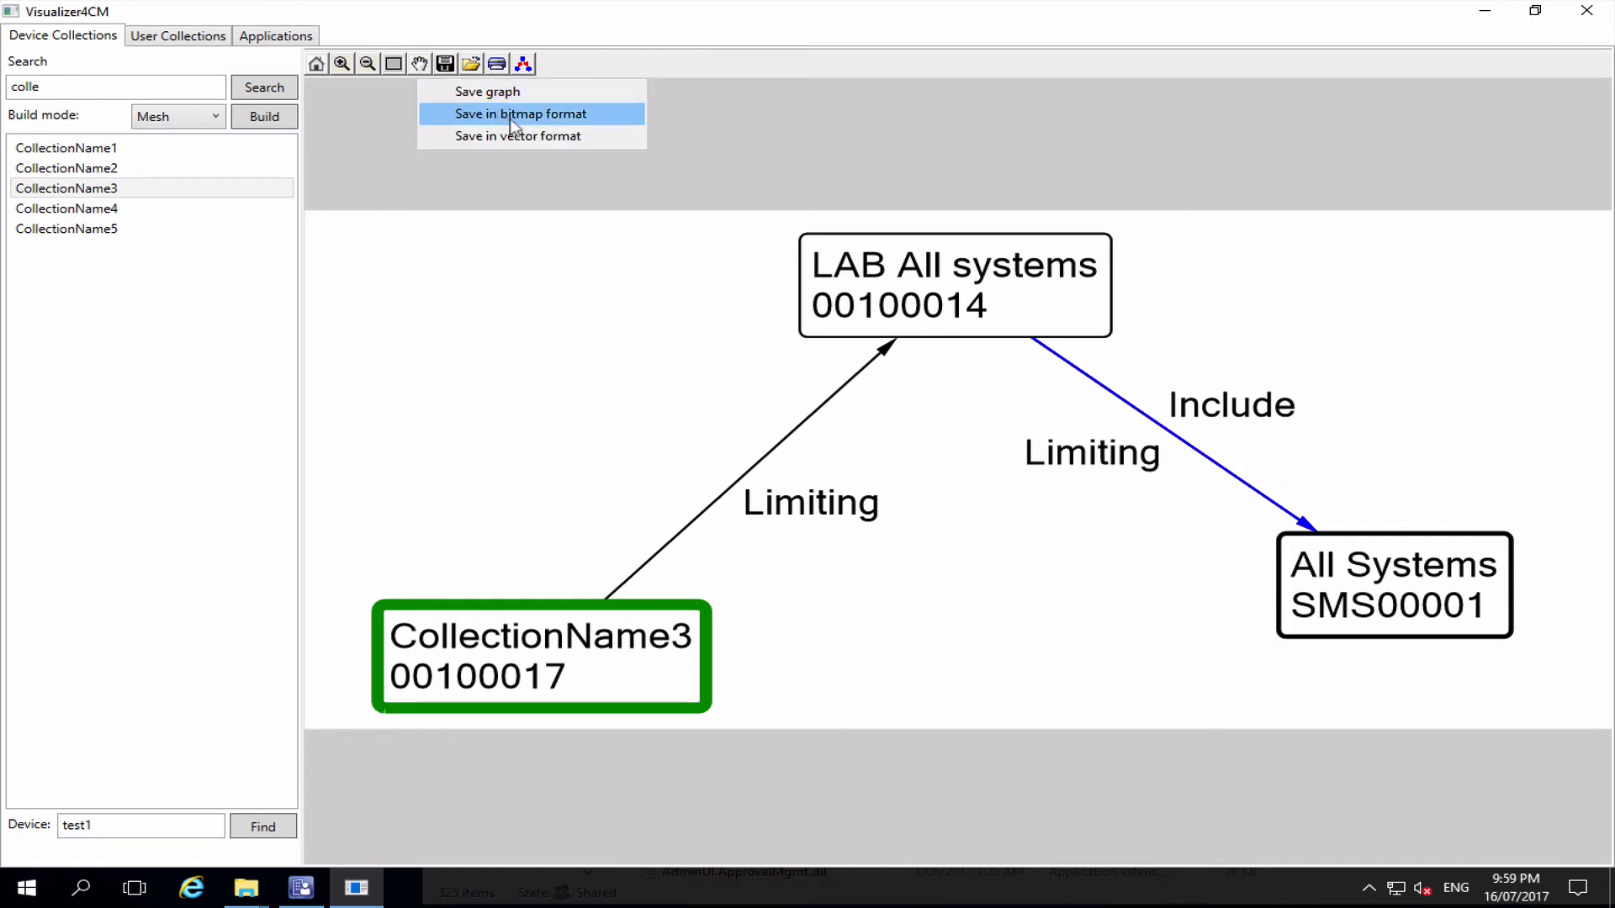
pyautogui.click(418, 66)
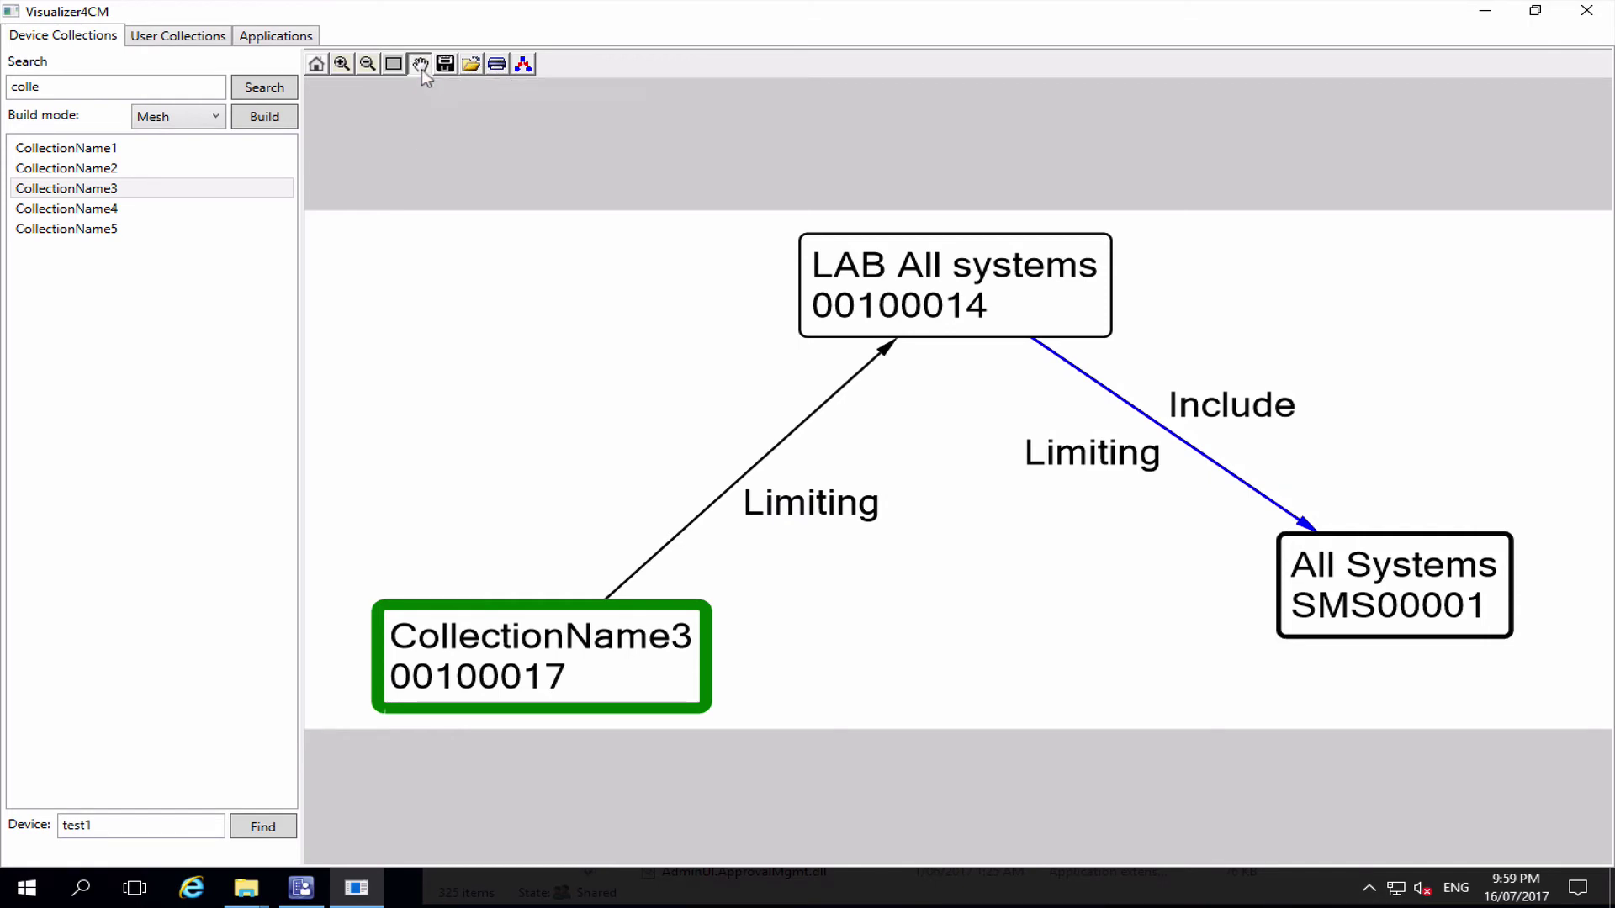
pyautogui.moveTo(937, 451); pyautogui.dragTo(1002, 483)
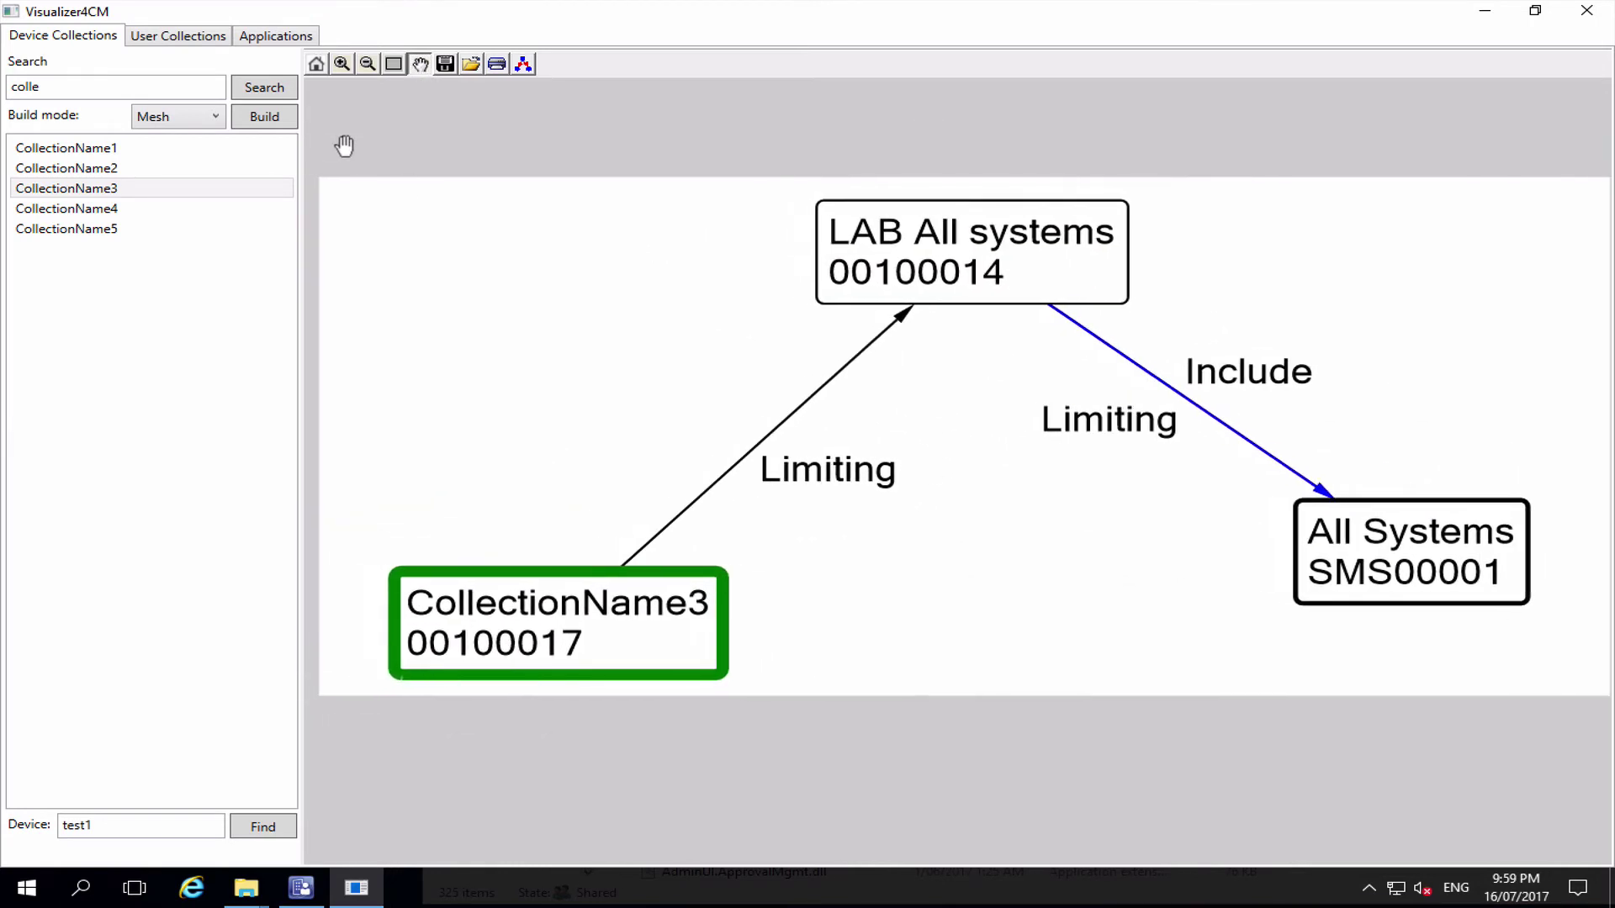
pyautogui.click(394, 65)
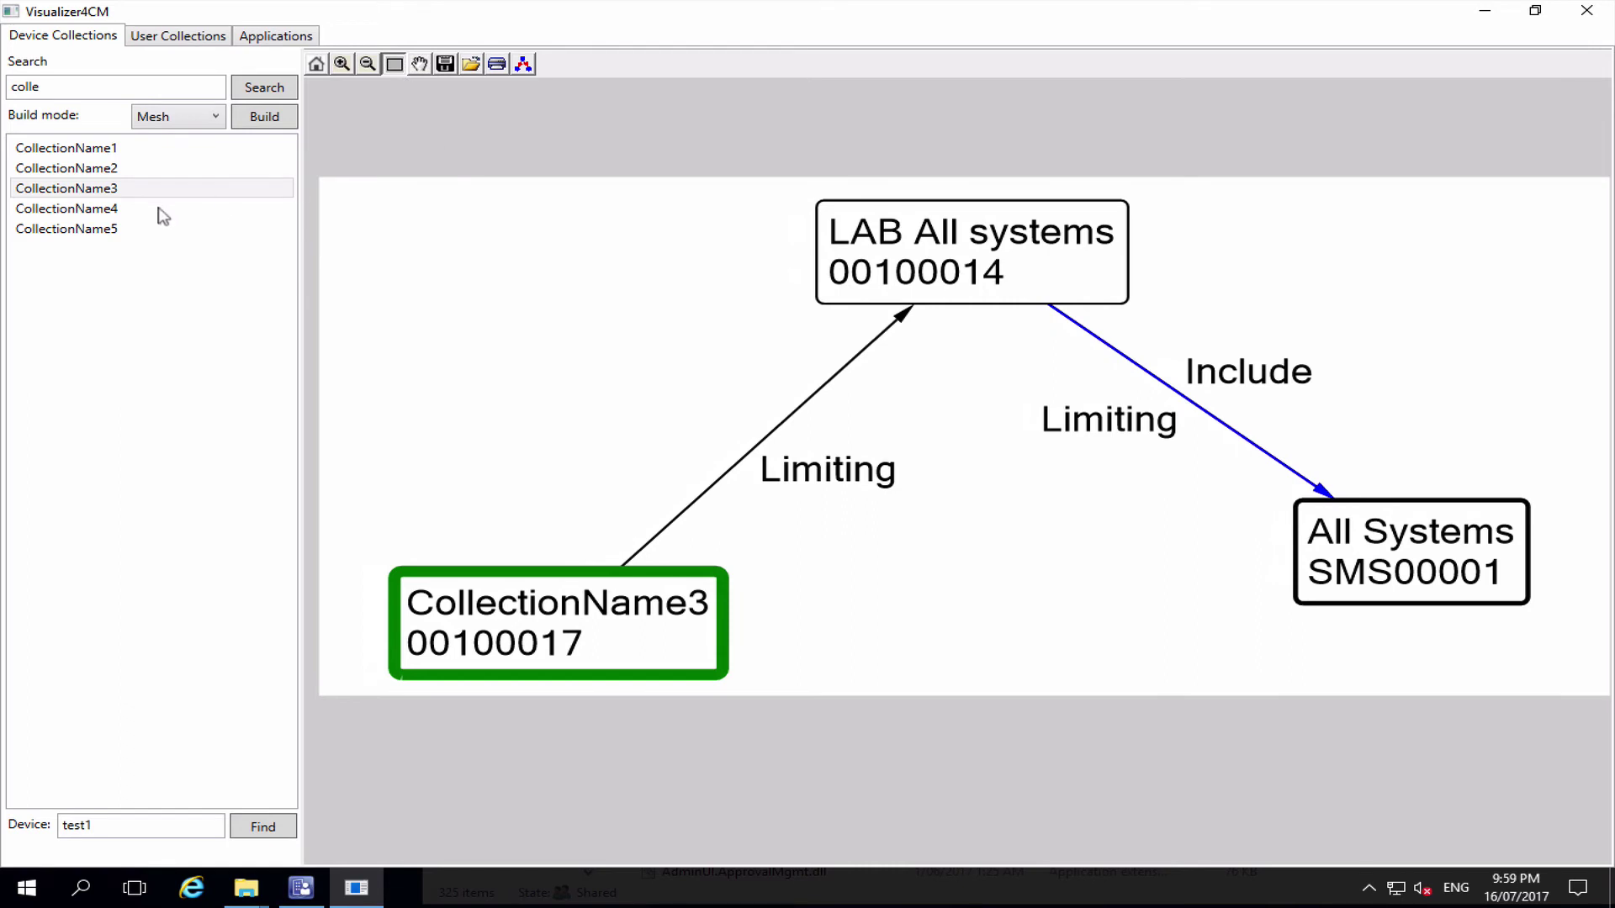
# Step: Clear the search to list all device collections and build the graph with no collection selected
pyautogui.doubleClick(172, 88)
pyautogui.press('BackSpace')
pyautogui.click(253, 98)
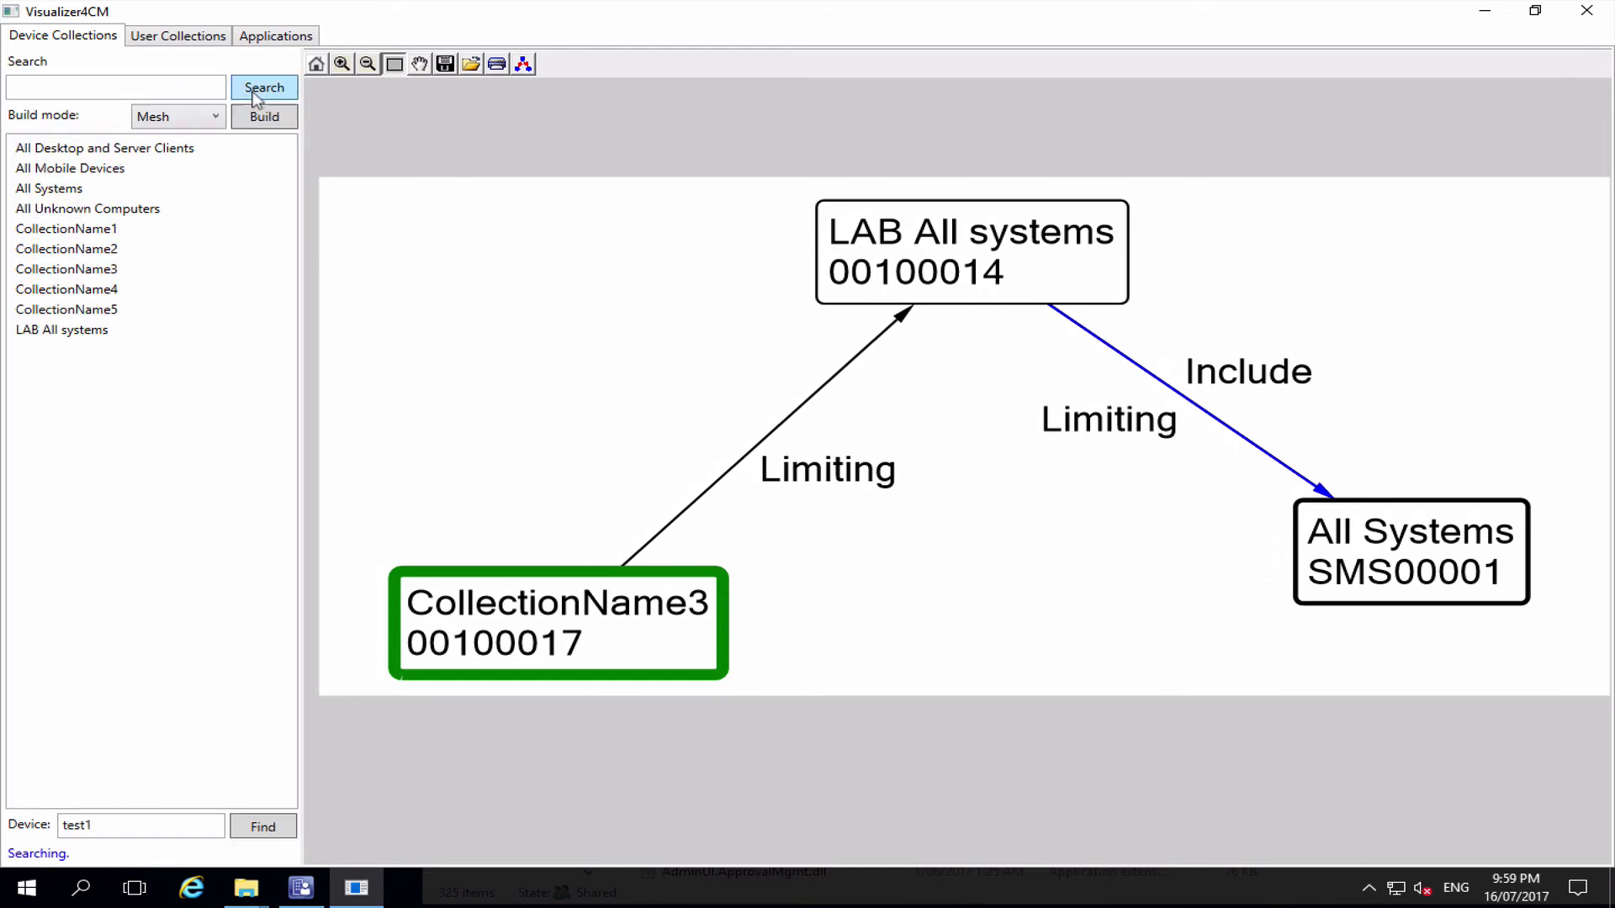
pyautogui.click(254, 116)
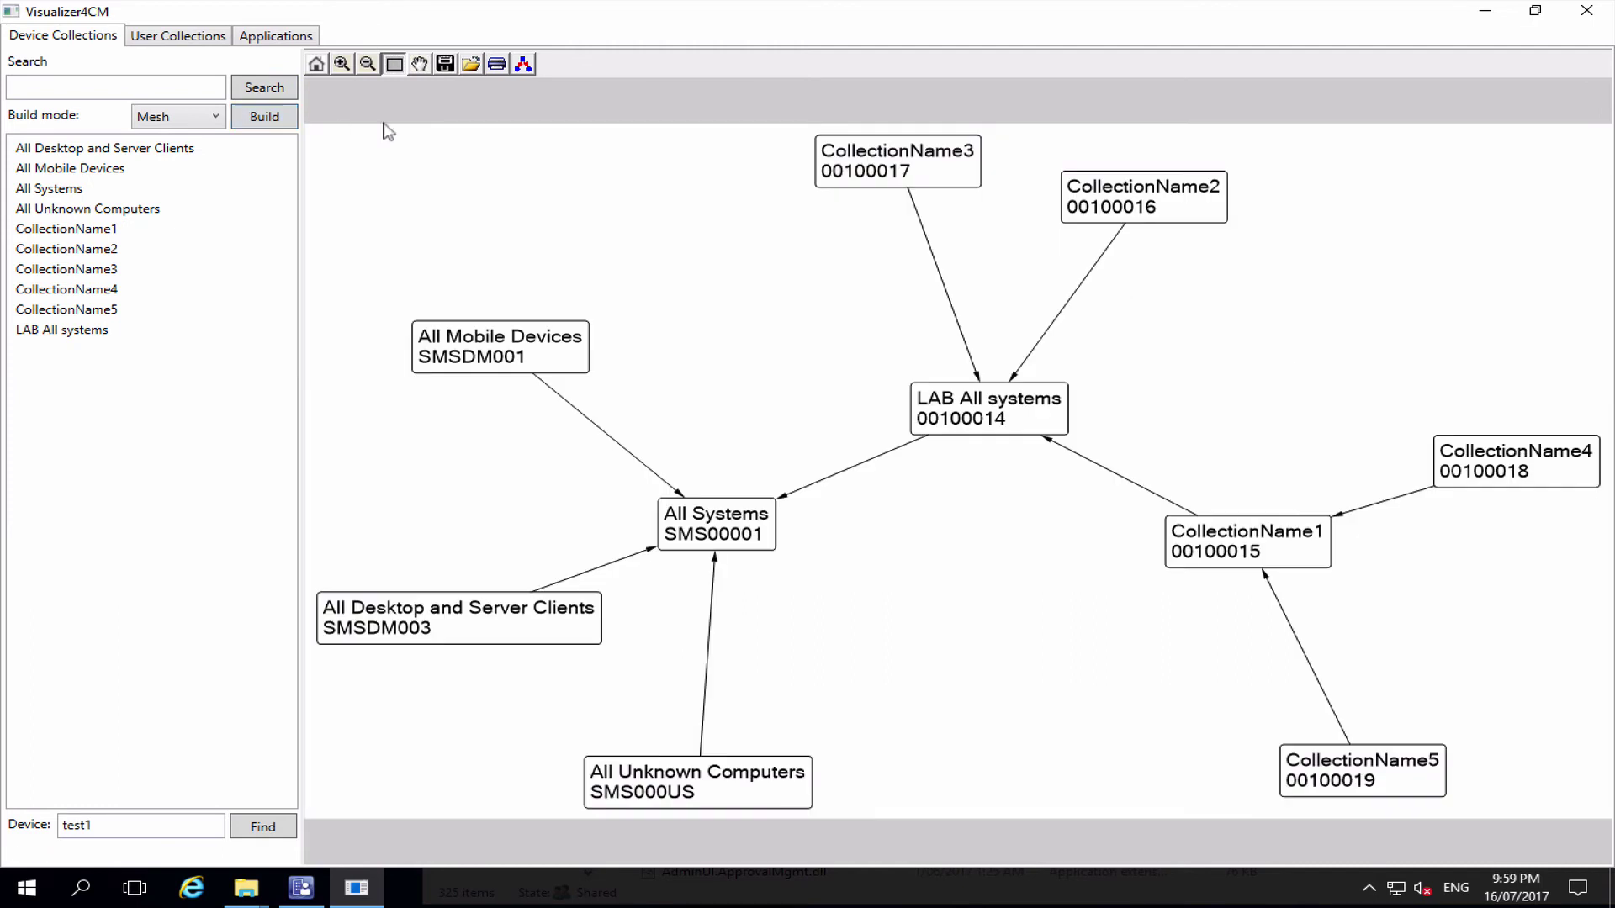
# Step: Zoom into the All Systems and All Mobile Devices area with a zoom rectangle, and zoom back out to the whole graph
pyautogui.click(394, 64)
pyautogui.moveTo(347, 297); pyautogui.dragTo(617, 614)
pyautogui.moveTo(692, 719); pyautogui.dragTo(900, 821)
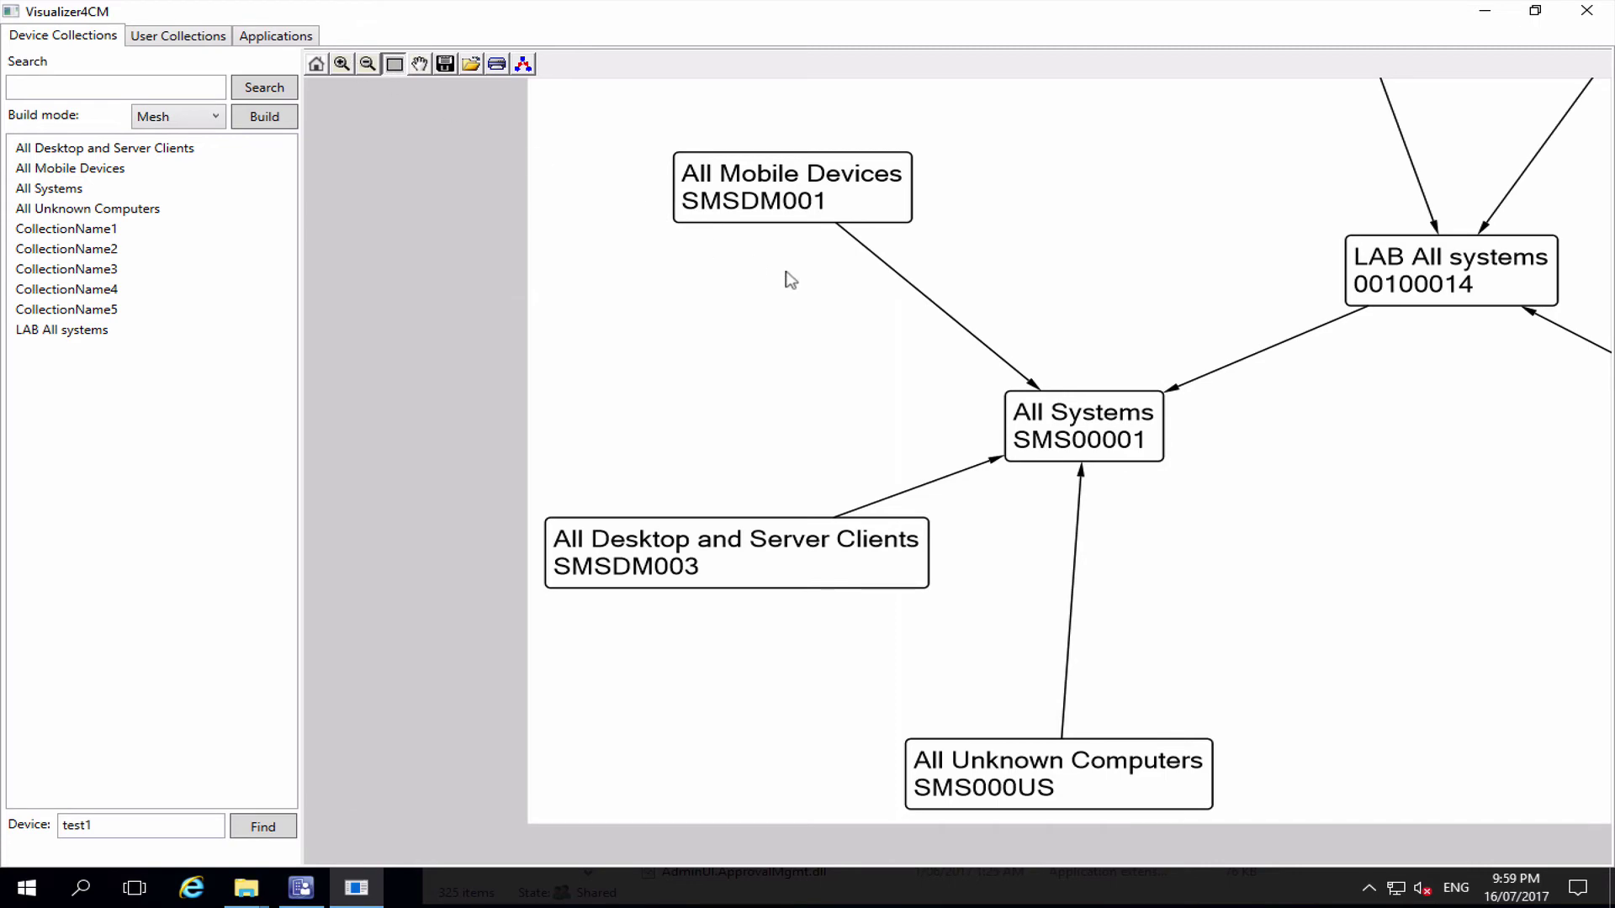
pyautogui.scroll(-5, 791, 280)
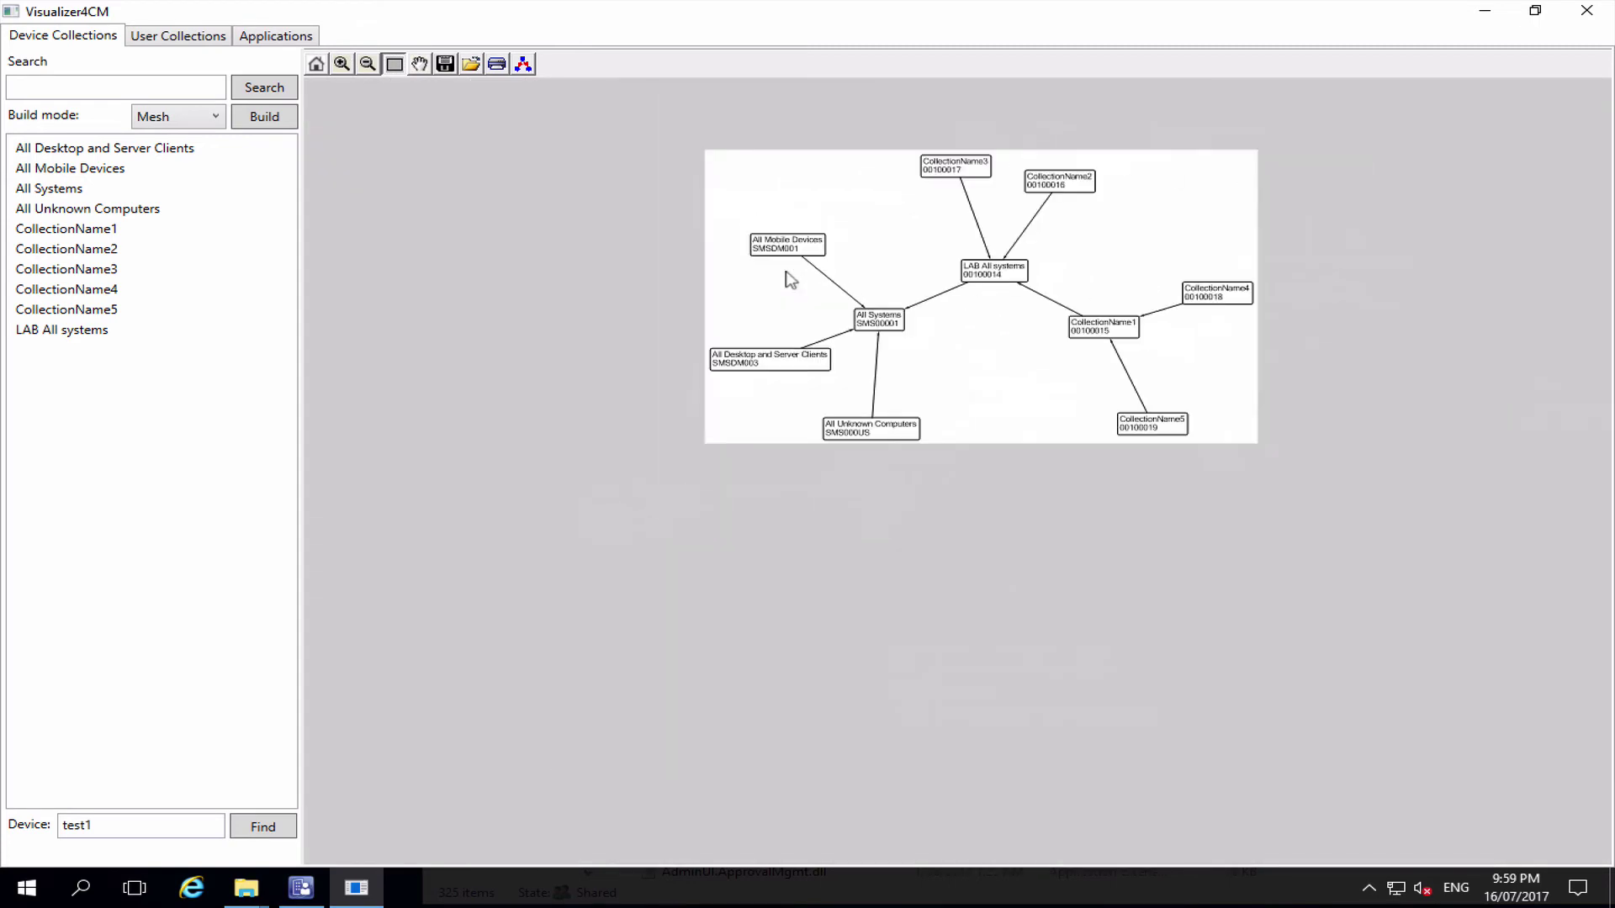
# Step: Set the graph's layout method to Ranking and apply the layout settings
pyautogui.click(524, 65)
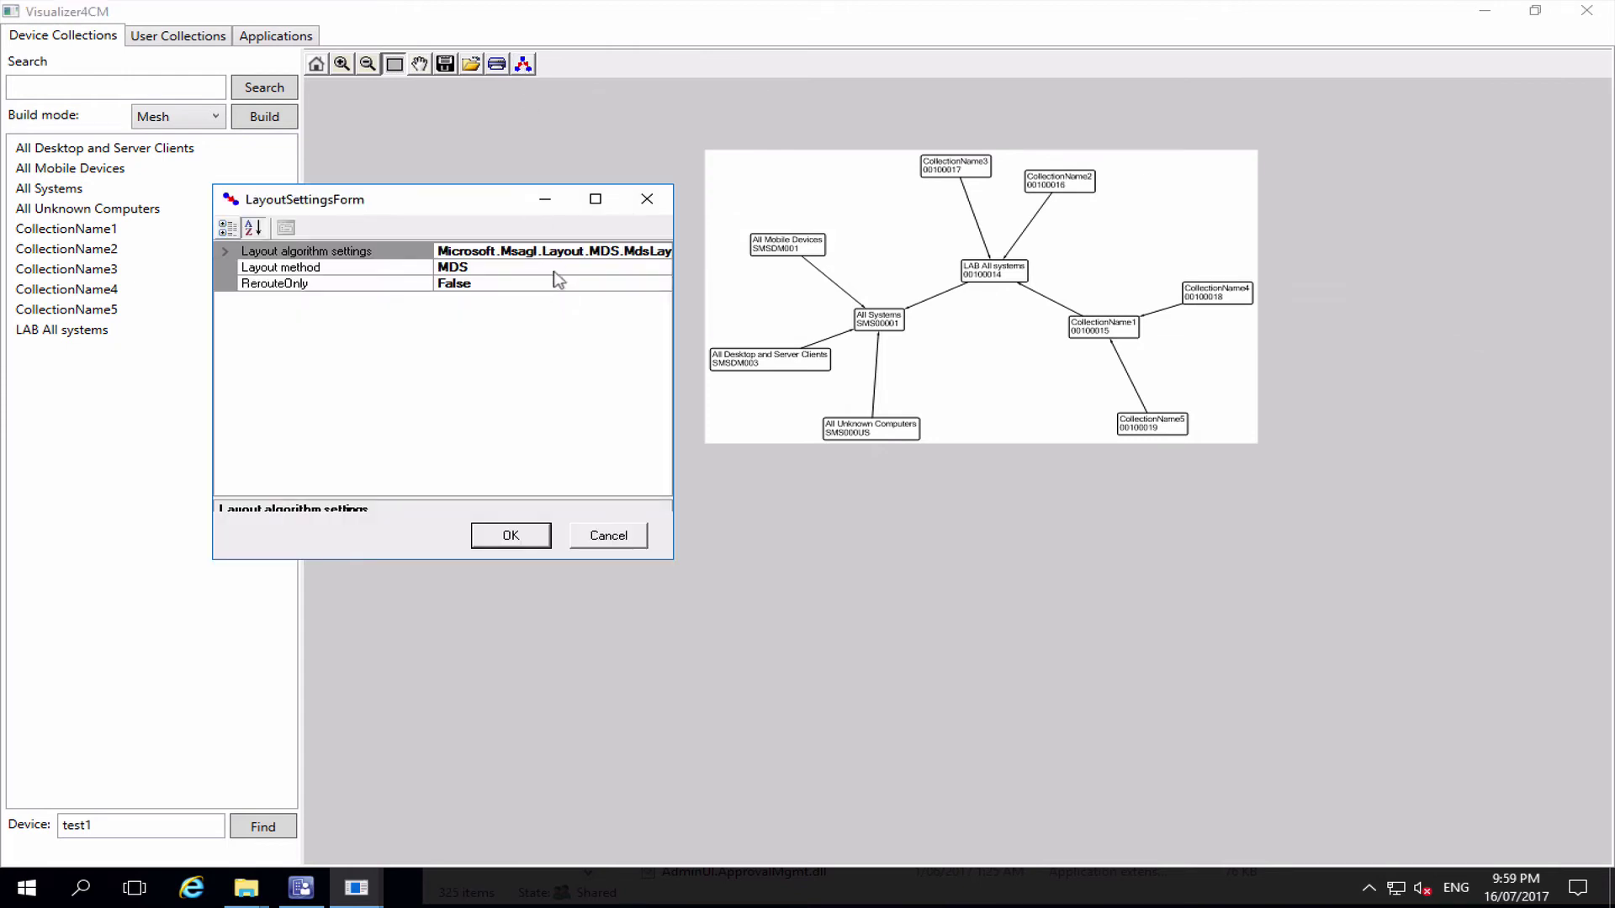
pyautogui.click(555, 268)
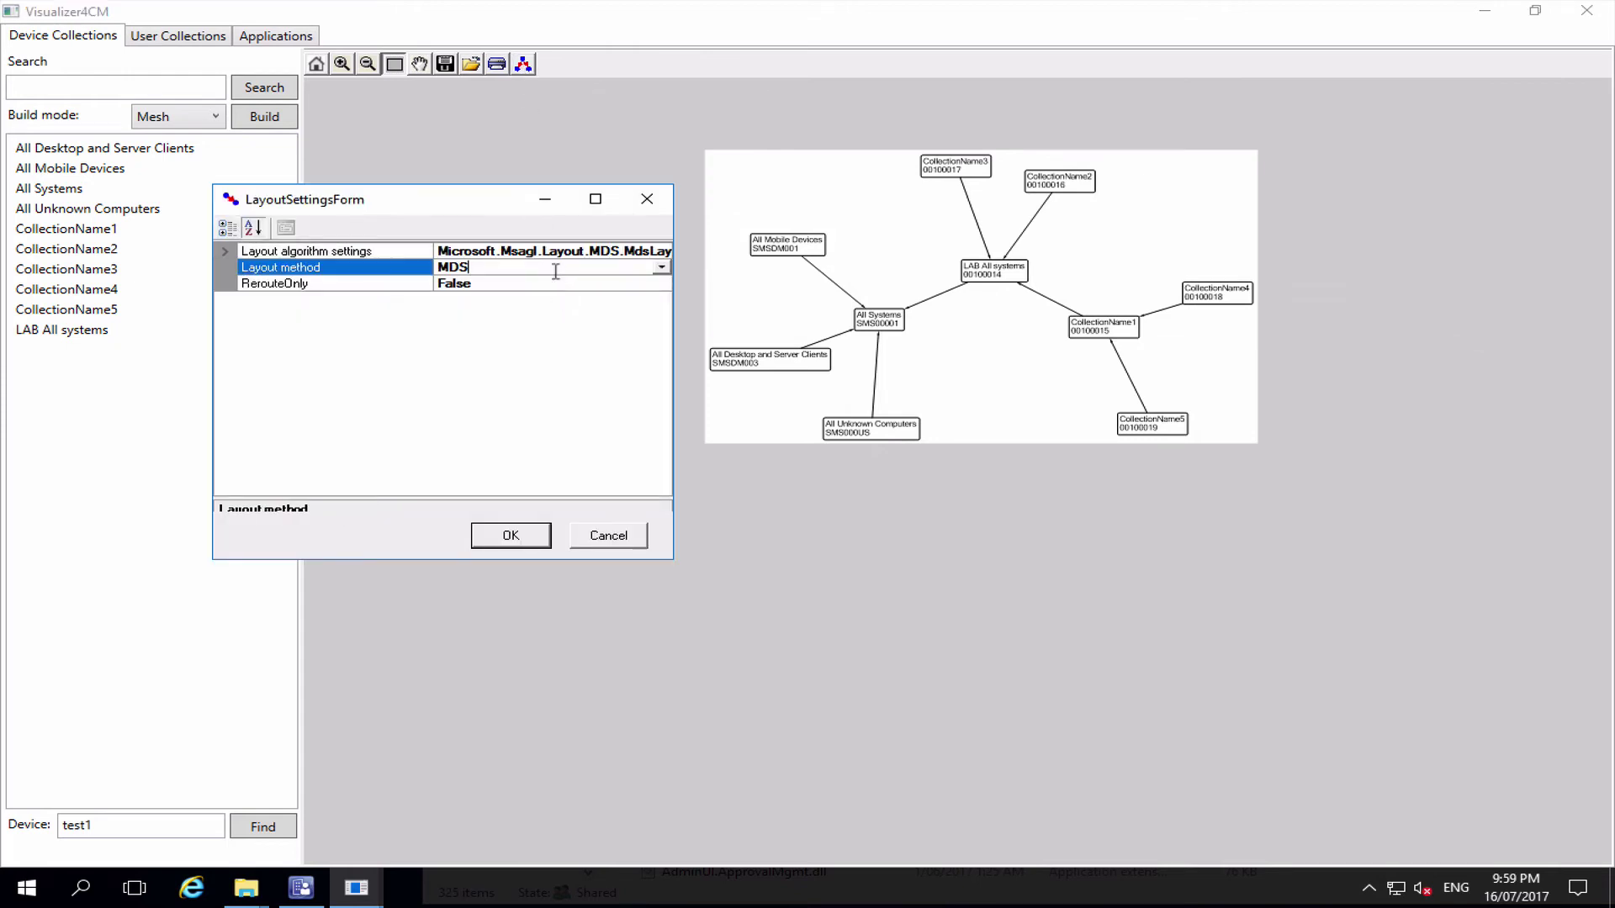
pyautogui.click(662, 267)
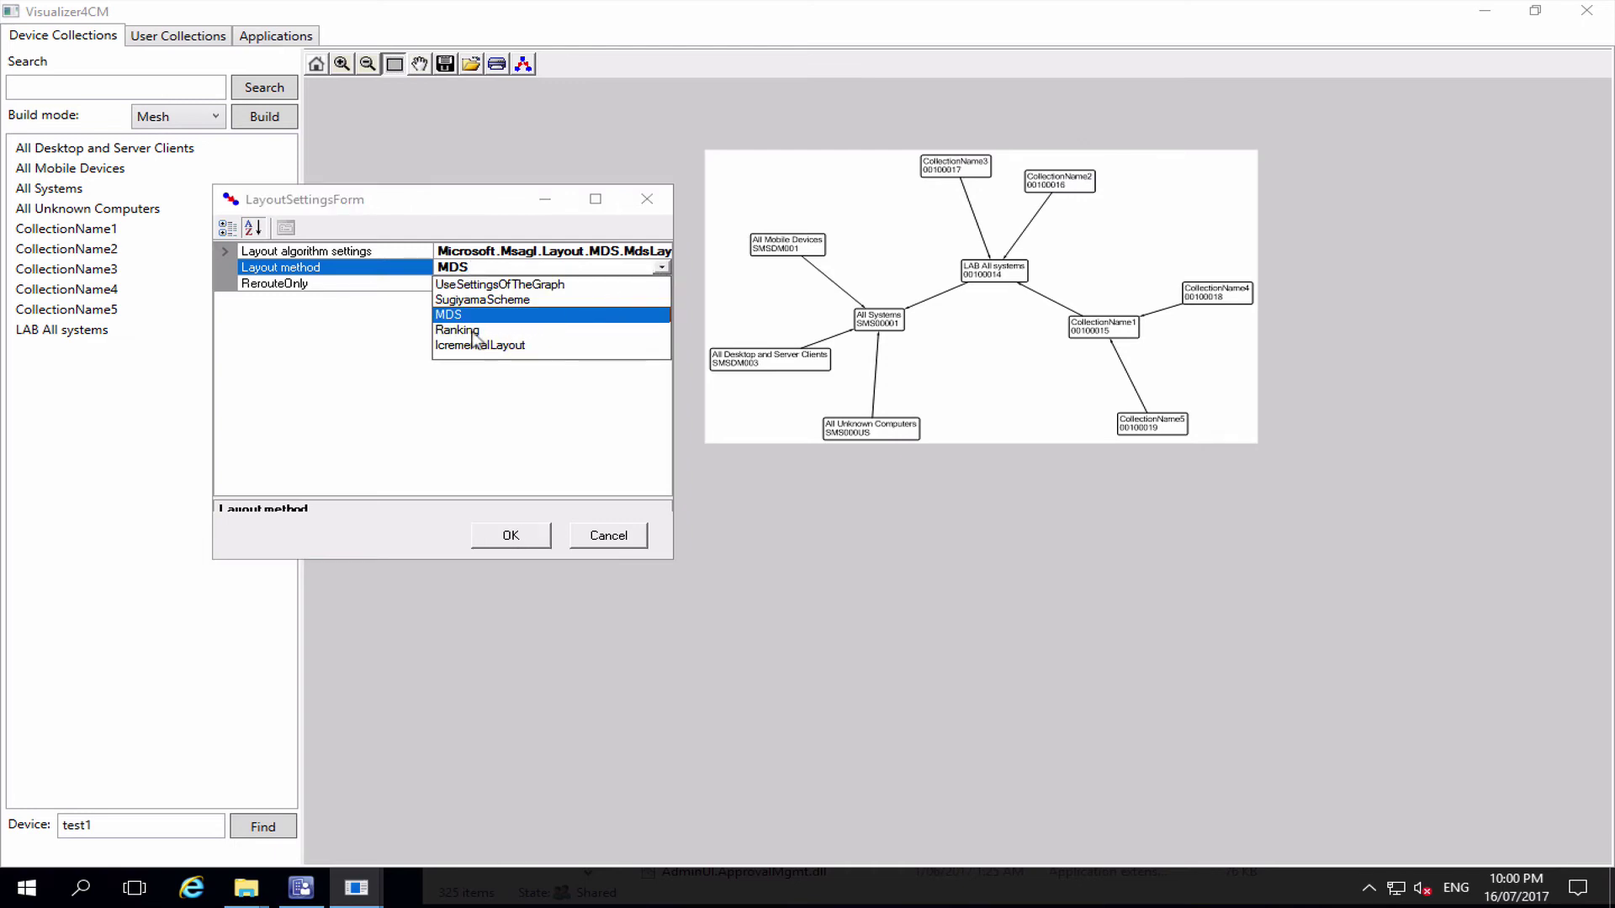
pyautogui.click(458, 330)
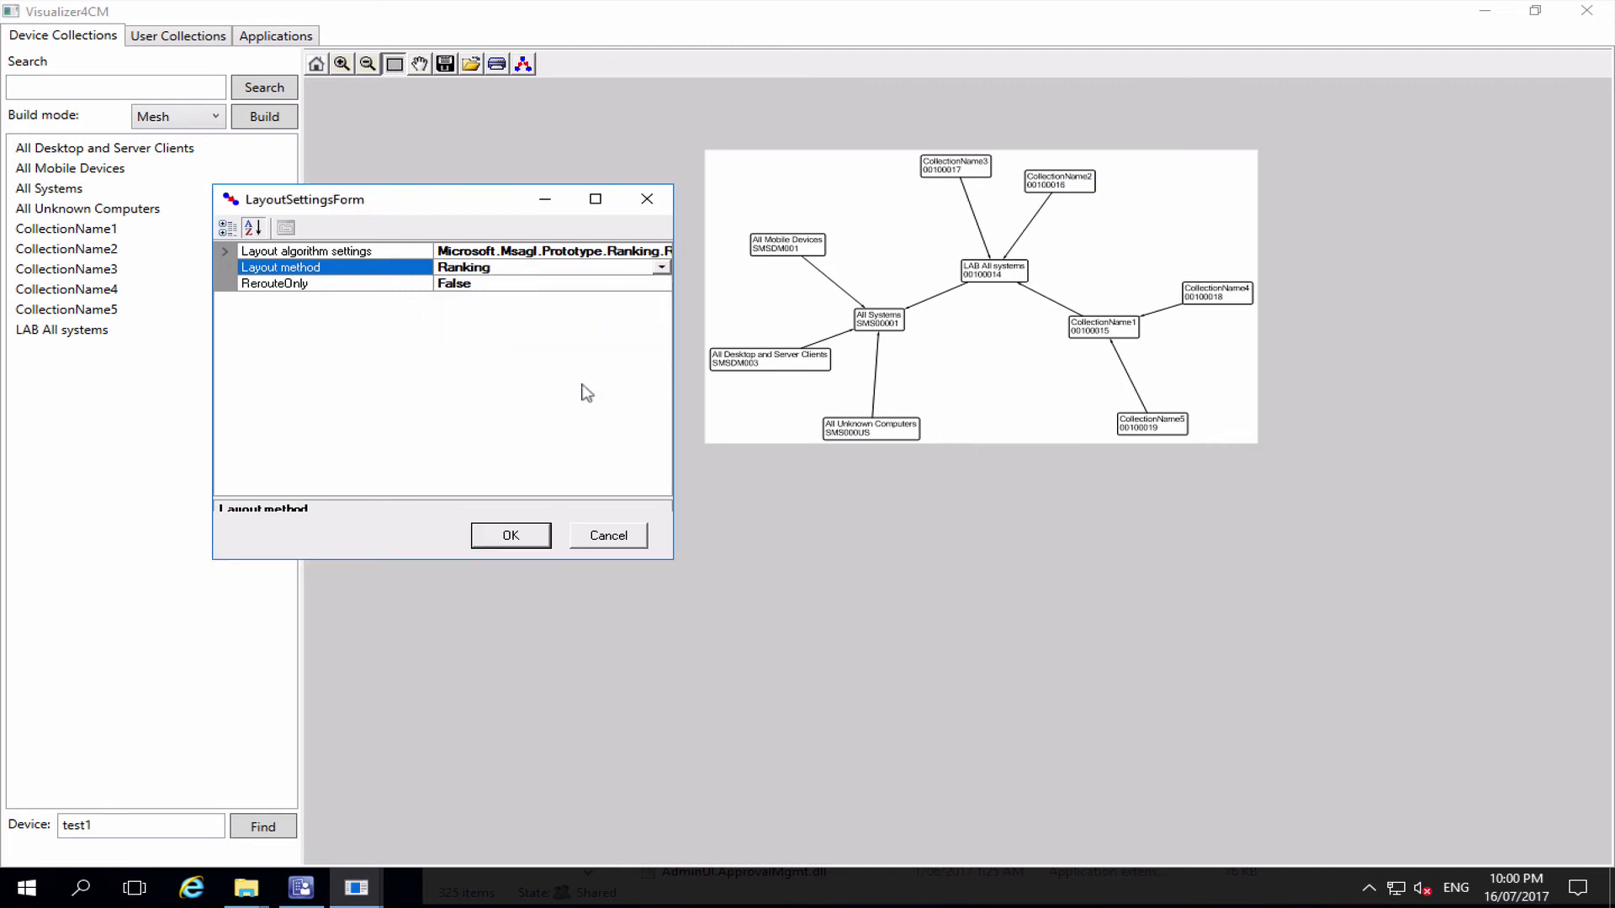
pyautogui.click(511, 536)
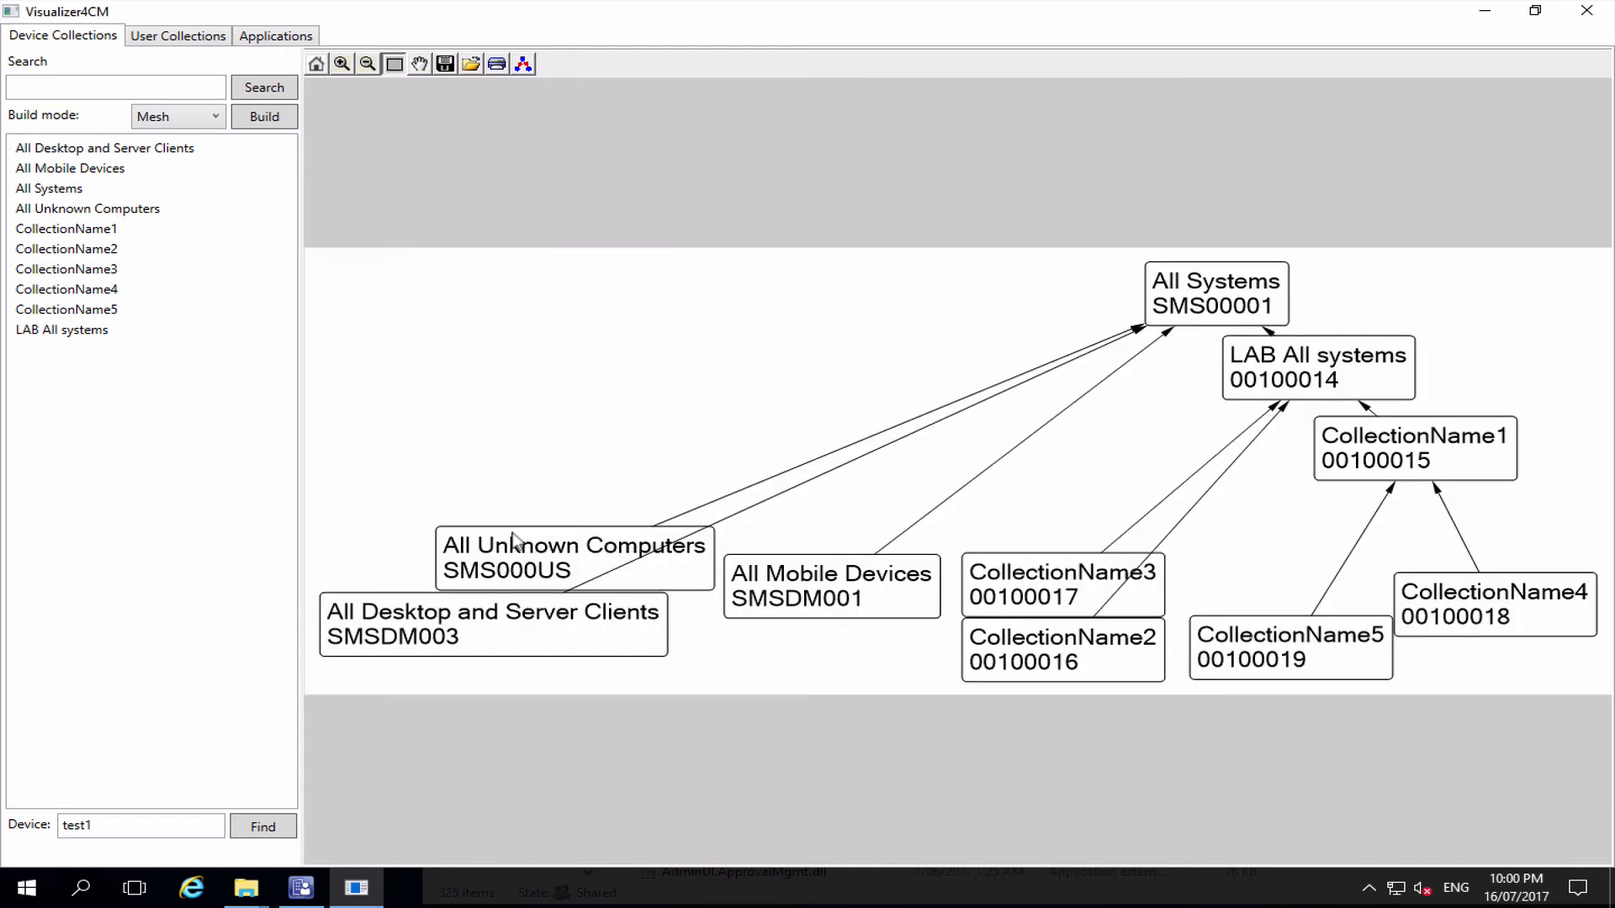
# Step: Zoom and pan the ranked graph until all of its collection nodes are in view
pyautogui.moveTo(503, 370); pyautogui.dragTo(508, 540)
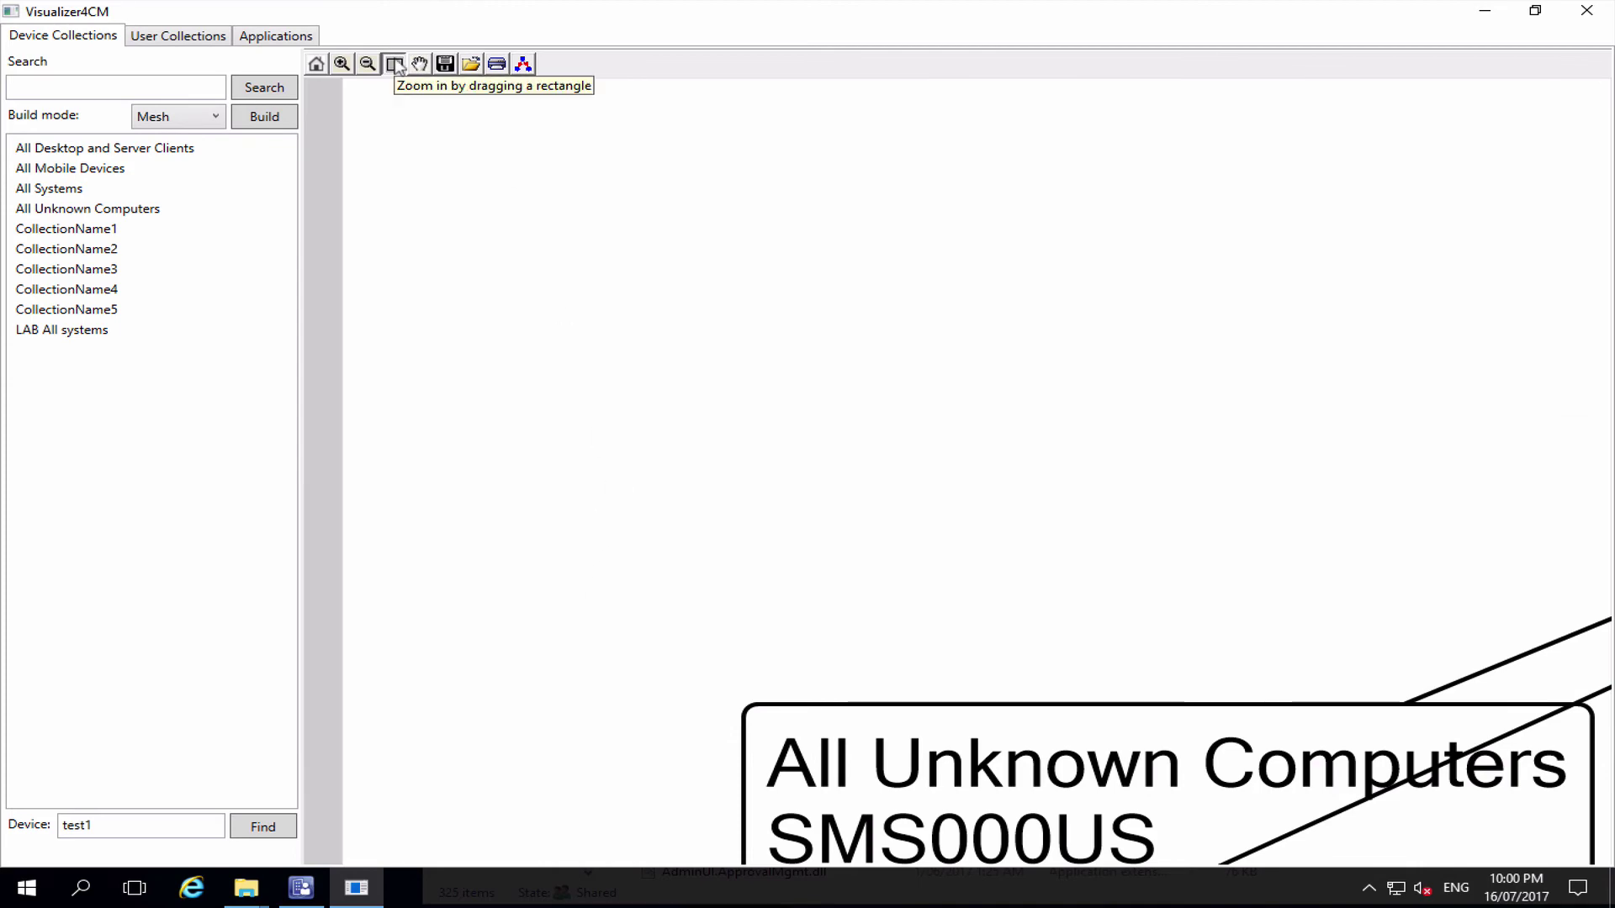
pyautogui.click(368, 64)
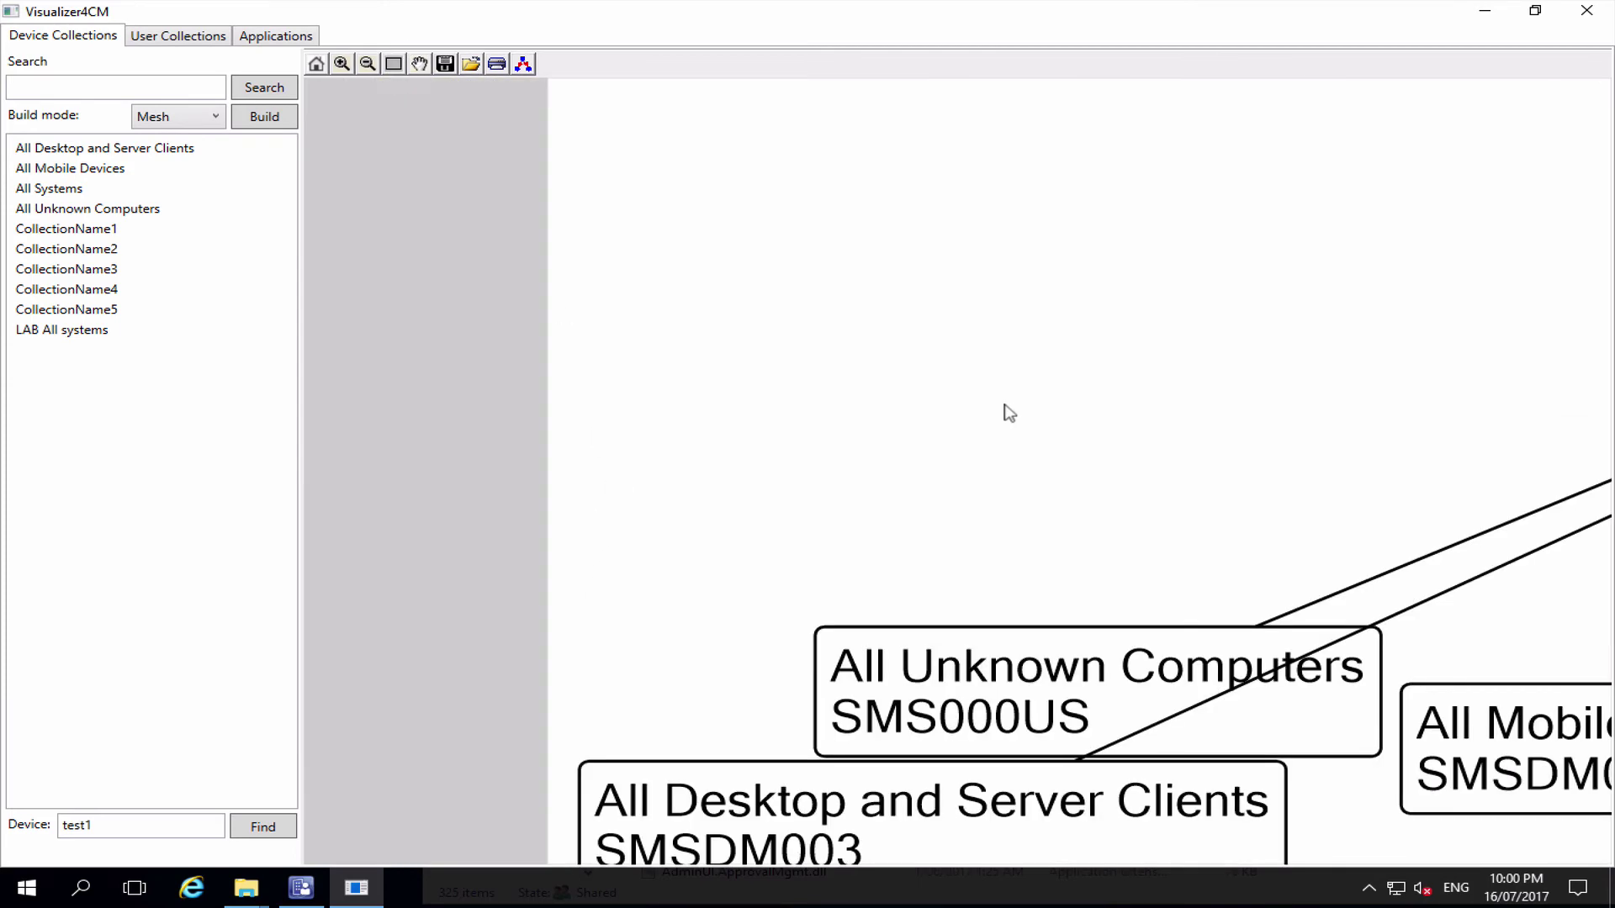
pyautogui.scroll(-5, 992, 403)
pyautogui.scroll(4, 992, 404)
pyautogui.scroll(-2, 992, 408)
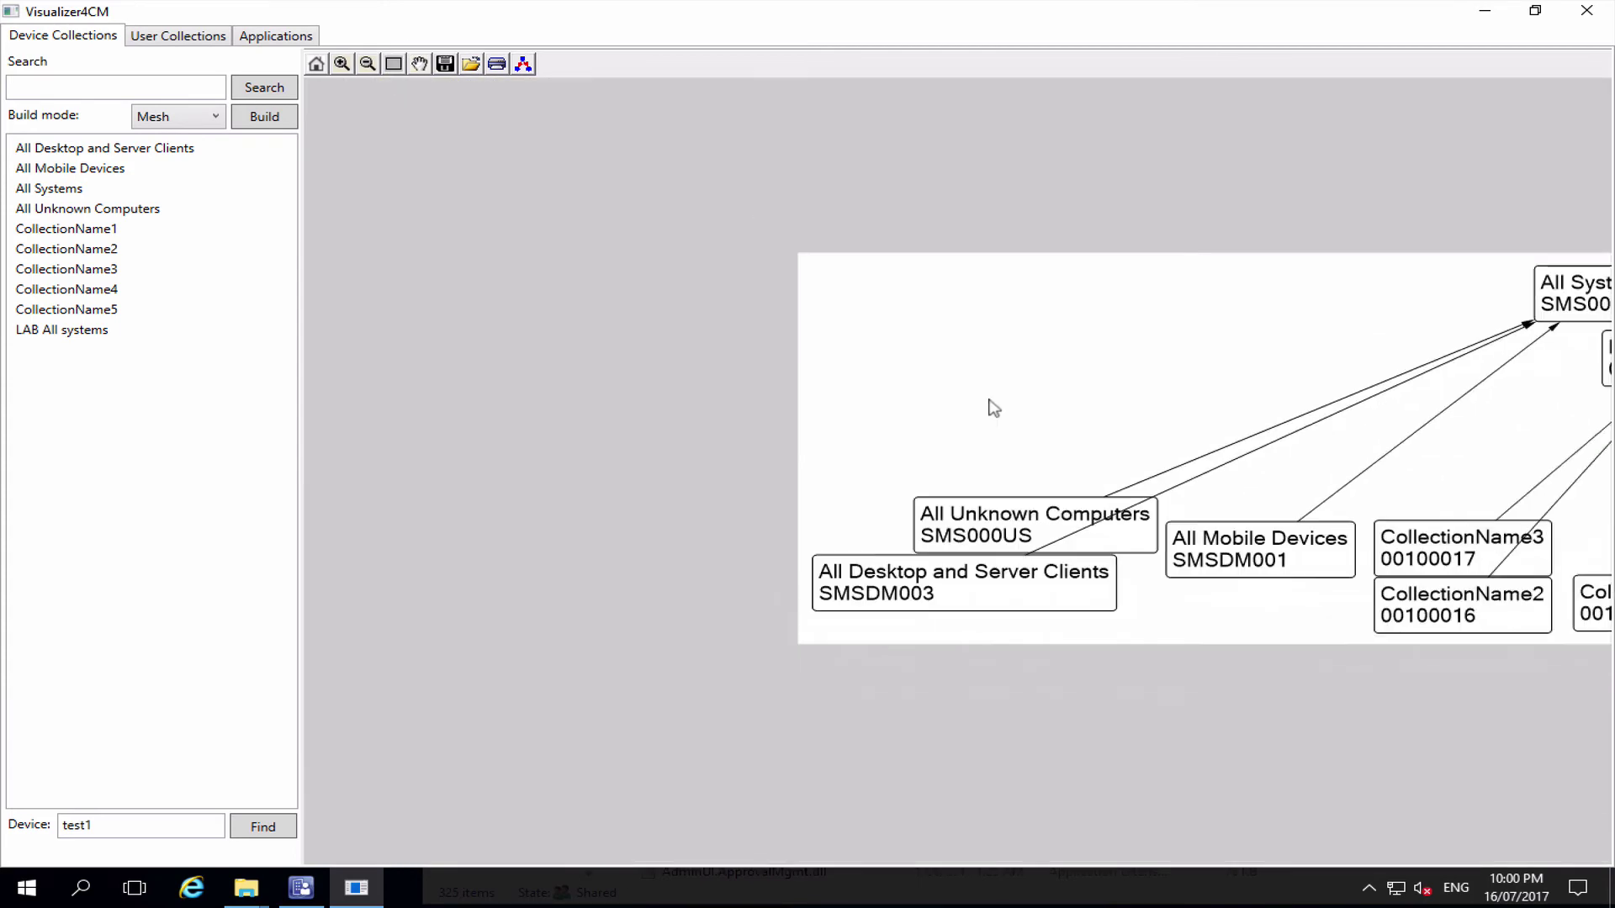
pyautogui.click(420, 64)
pyautogui.moveTo(1158, 440); pyautogui.dragTo(754, 426)
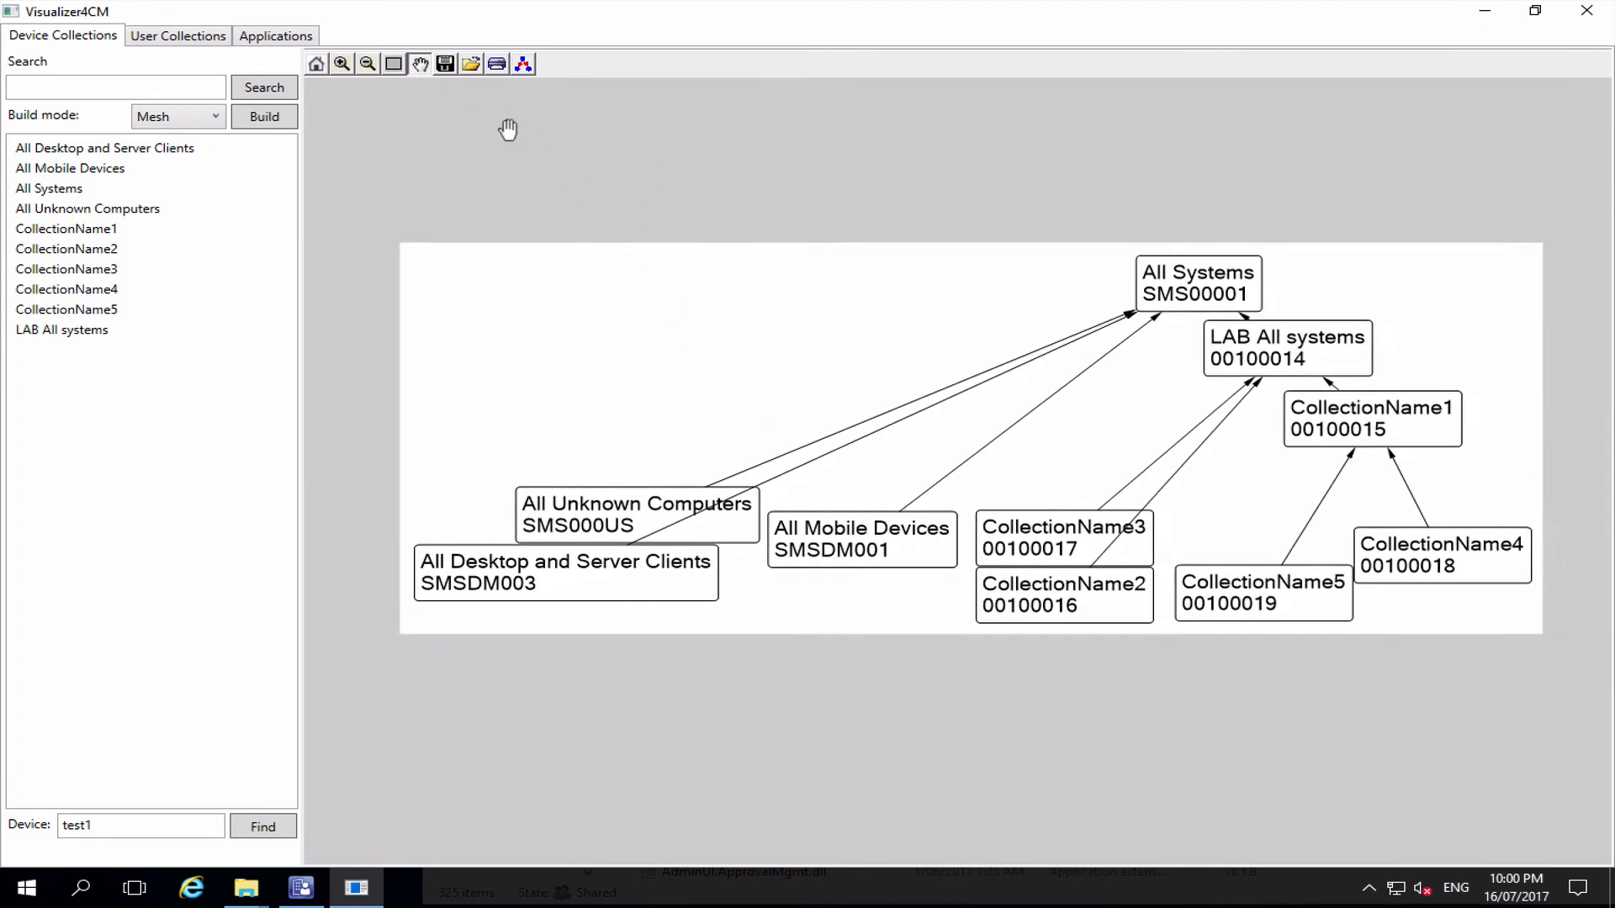
# Step: Spread the All Unknown Computers, All Desktop and Server Clients and All Mobile Devices nodes vertically along the graph's left side
pyautogui.click(421, 65)
pyautogui.click(604, 511)
pyautogui.moveTo(604, 510); pyautogui.dragTo(555, 310)
pyautogui.moveTo(616, 592); pyautogui.dragTo(595, 462)
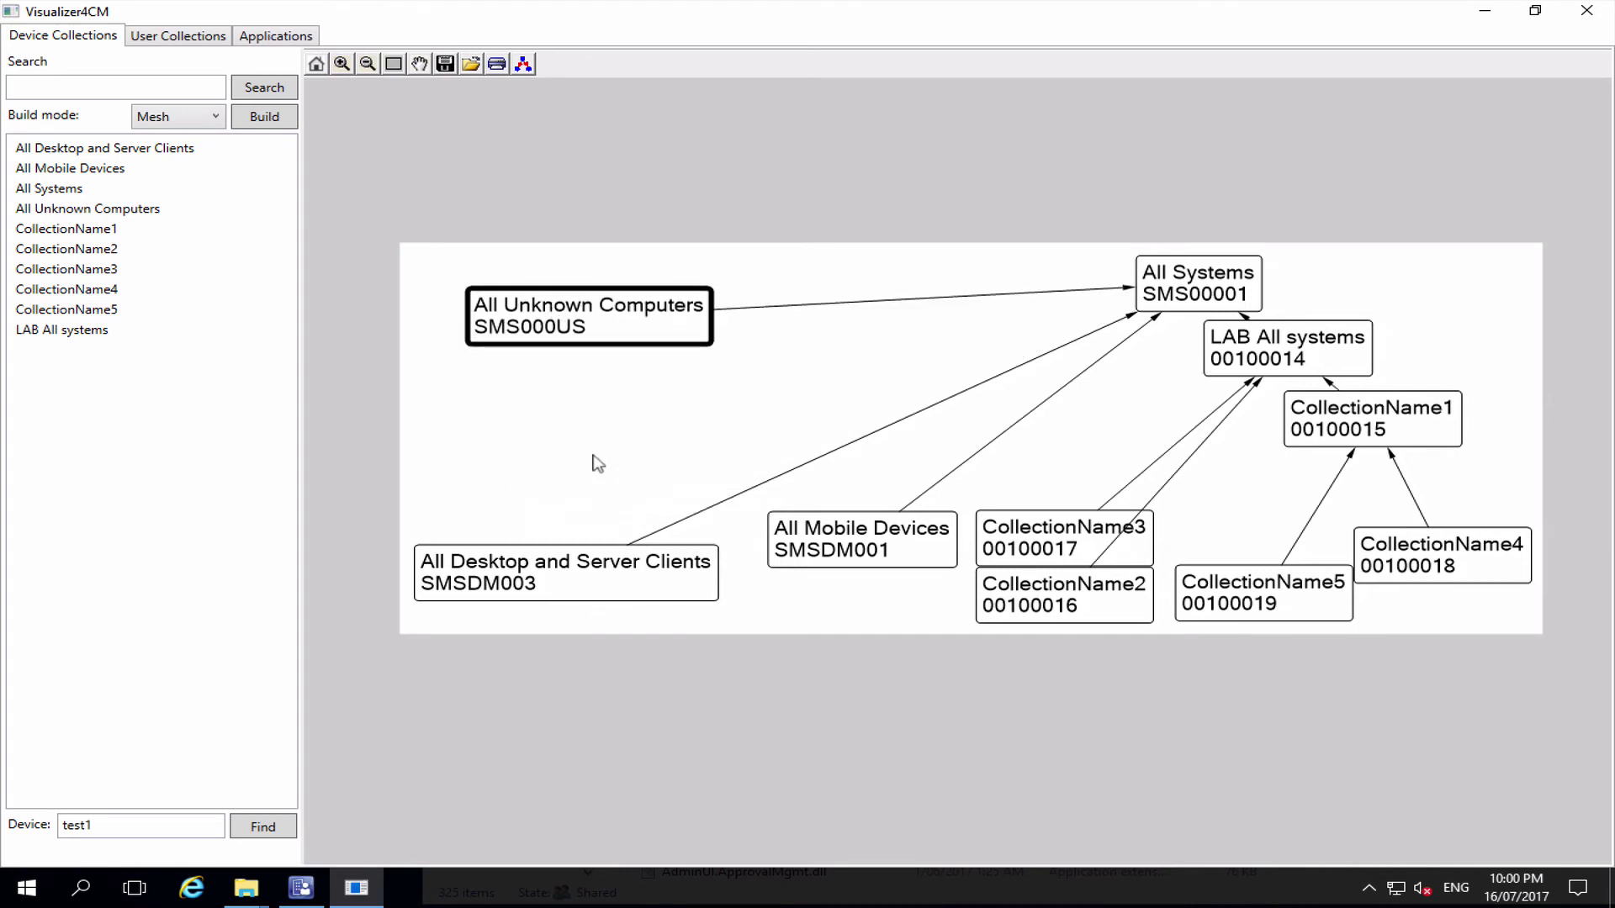
pyautogui.moveTo(880, 550); pyautogui.dragTo(659, 631)
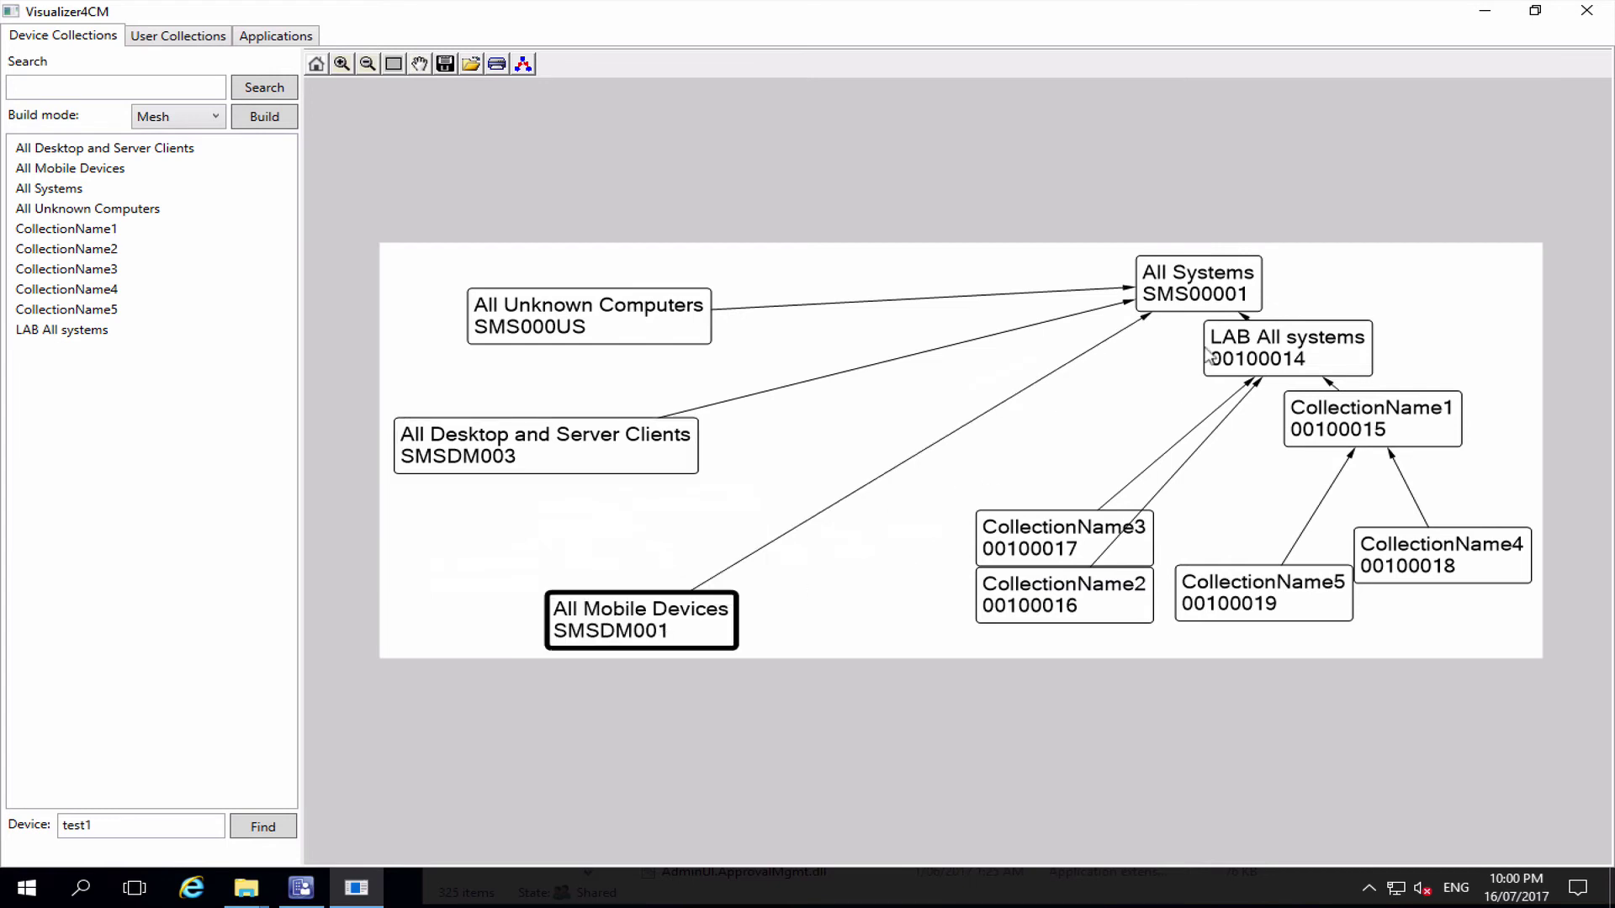
# Step: Build the mesh graph of CollectionName5 and move its All Systems and LAB All systems nodes apart from the crowded edge labels
pyautogui.moveTo(1202, 287); pyautogui.dragTo(1081, 210)
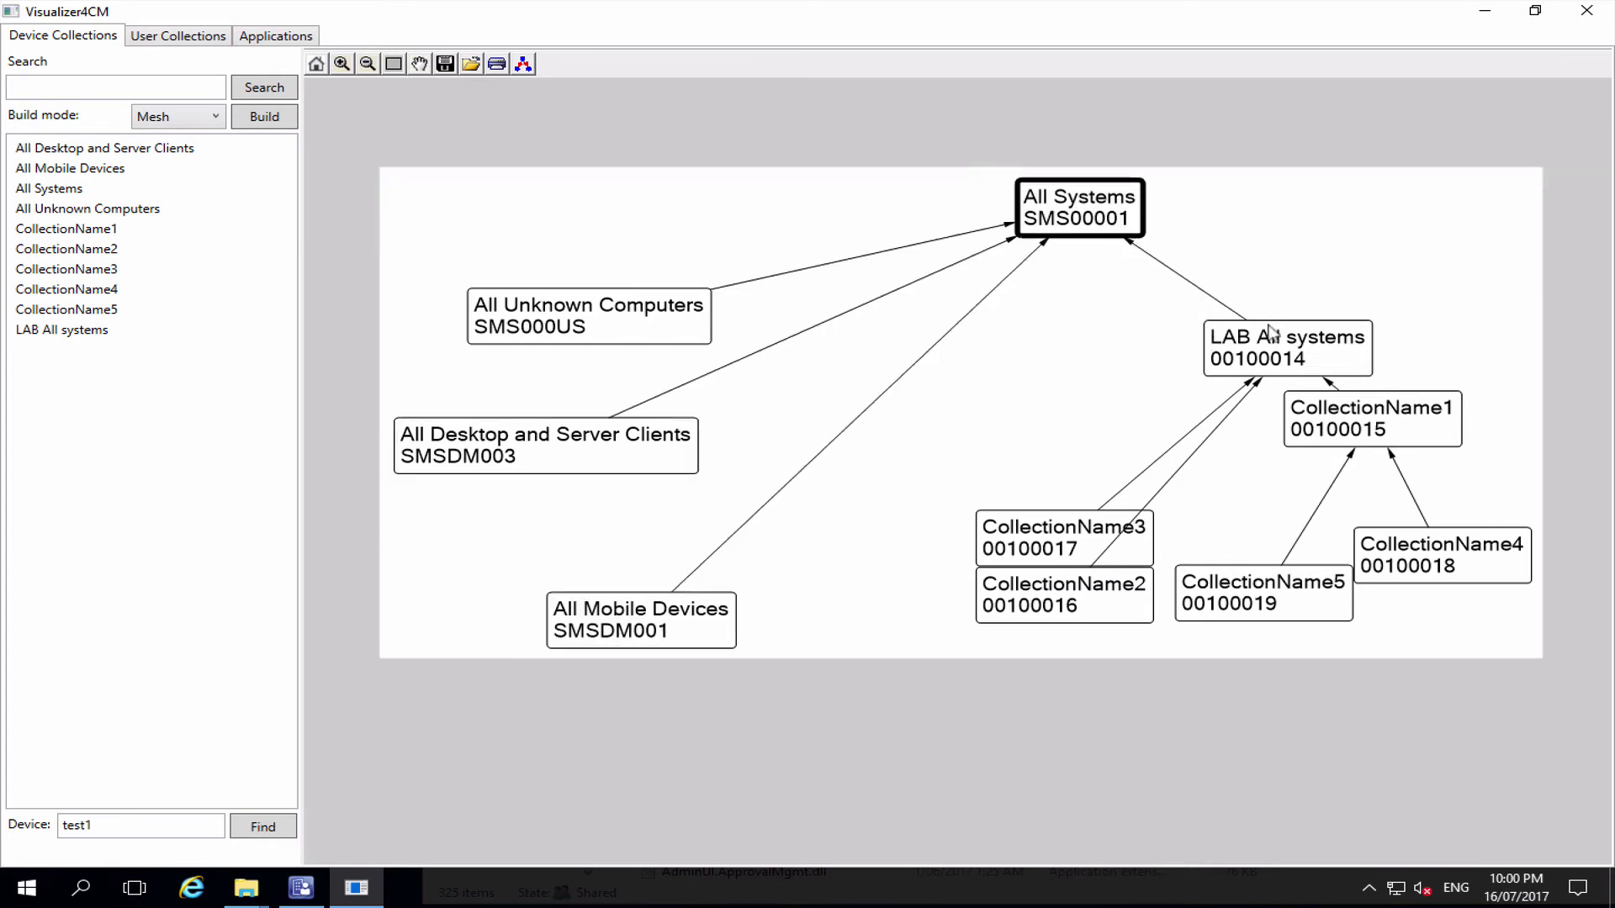
pyautogui.click(125, 310)
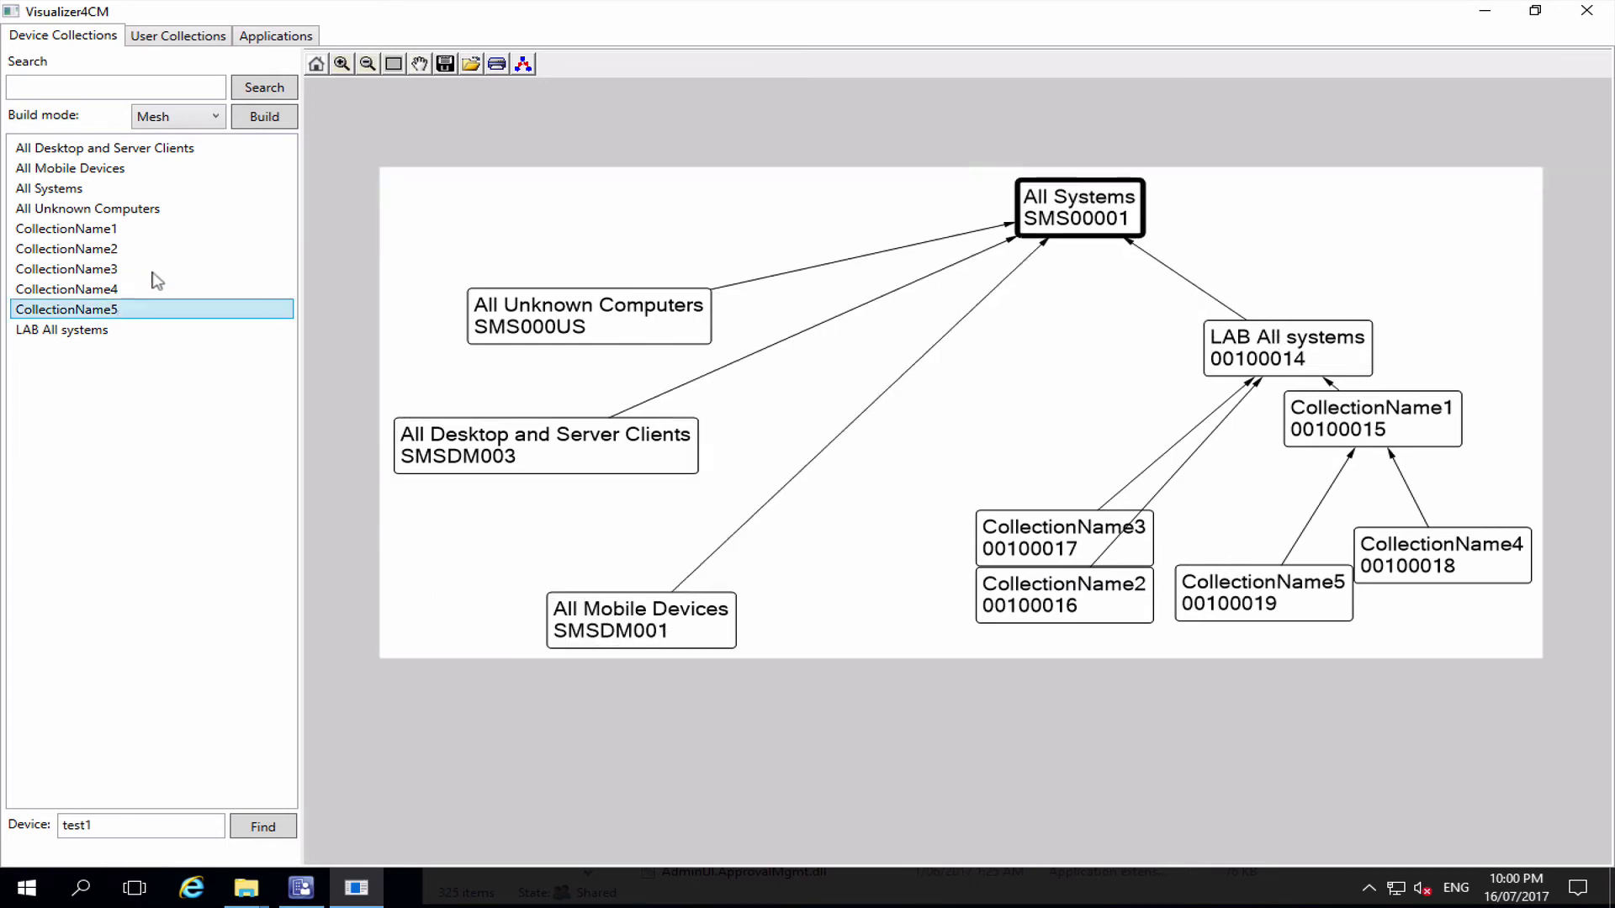
pyautogui.click(264, 118)
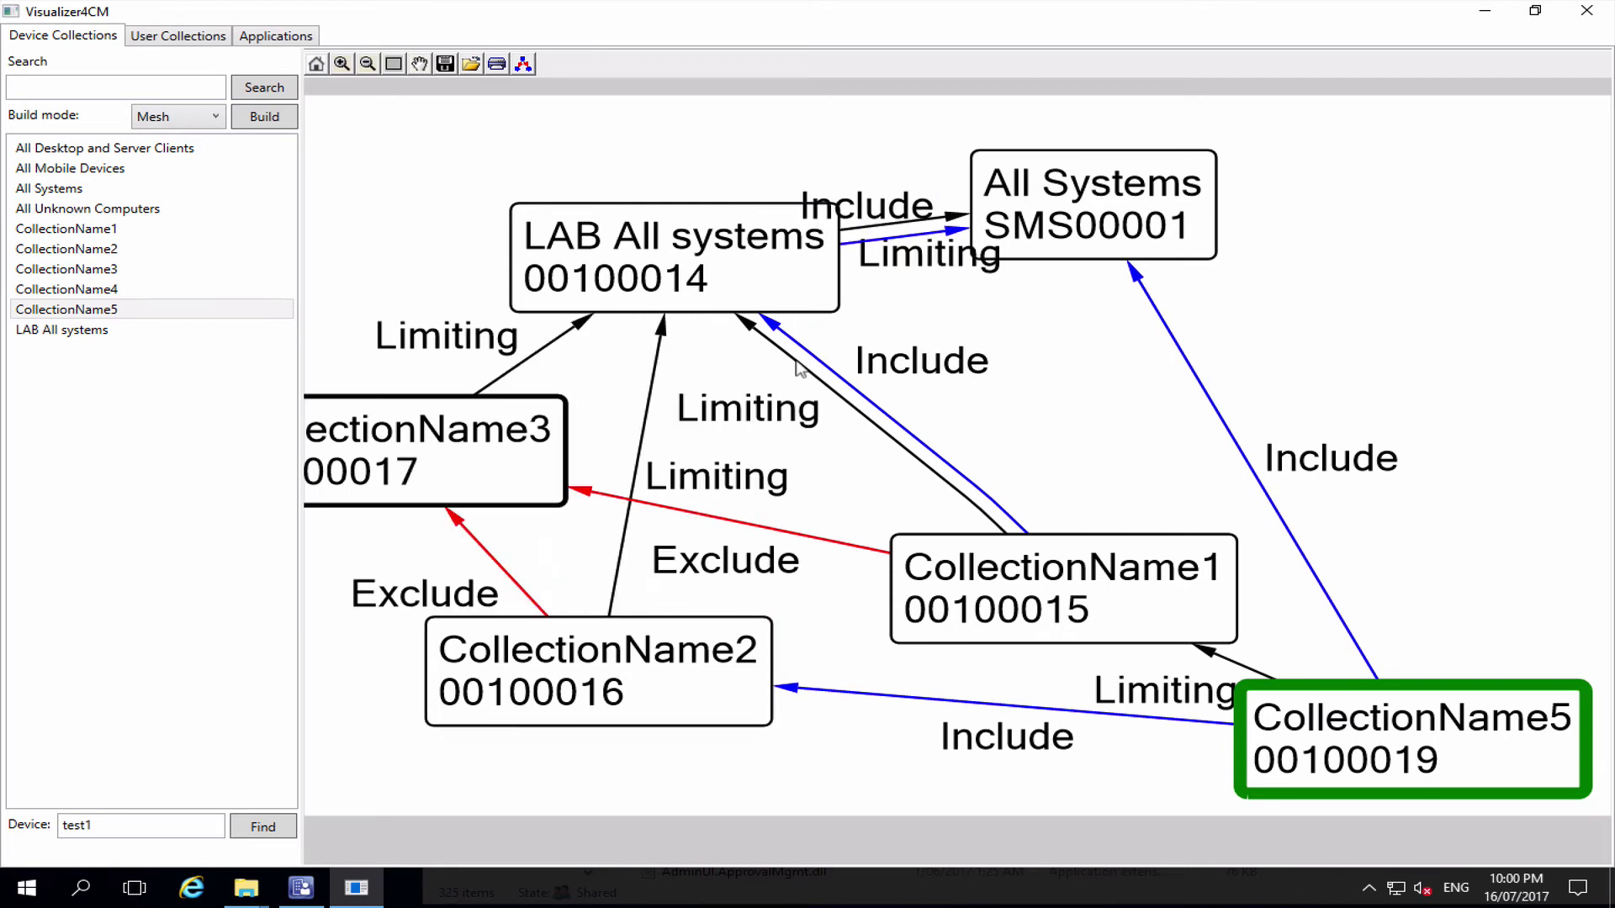
pyautogui.moveTo(1146, 198); pyautogui.dragTo(1340, 170)
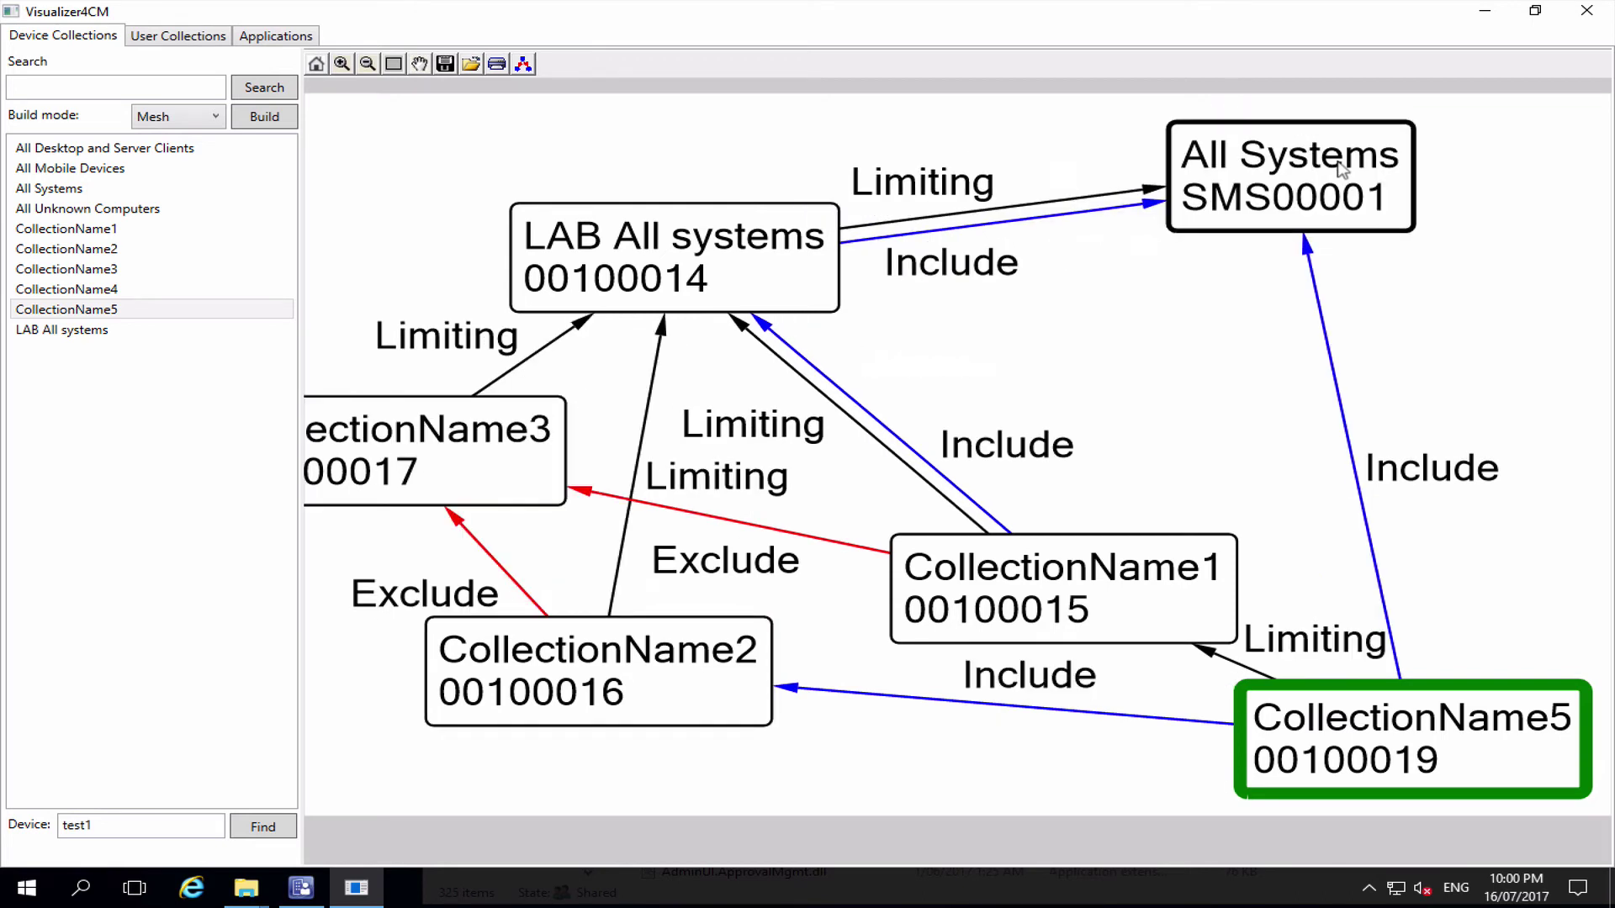
pyautogui.moveTo(728, 294); pyautogui.dragTo(745, 231)
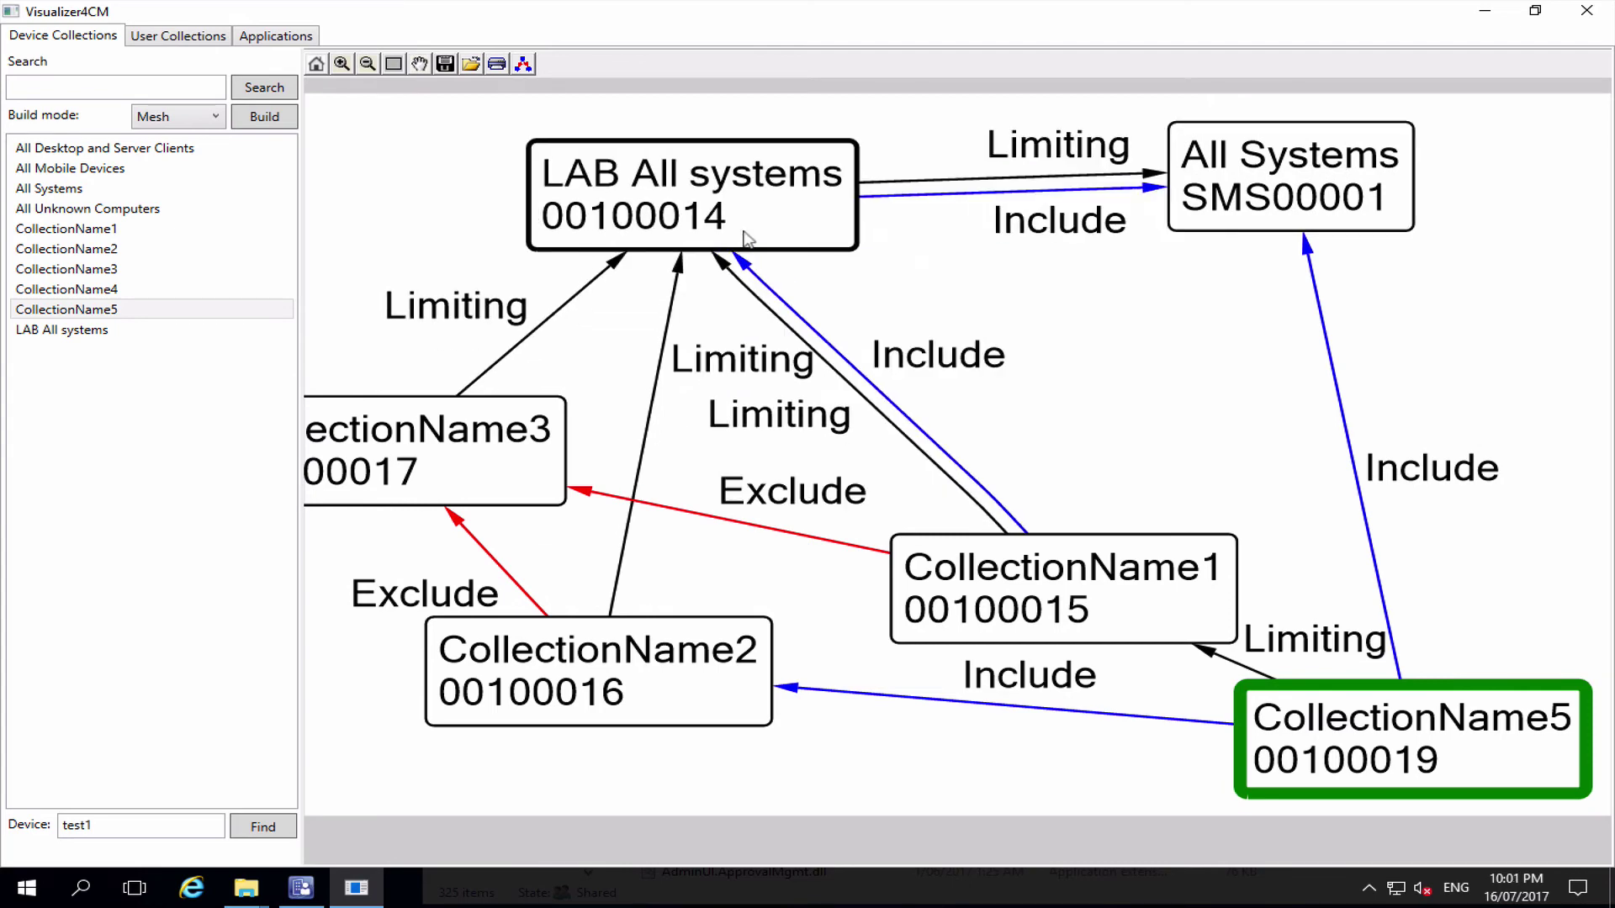
# Step: Apply the IcrementalLayout layout method to the graph and shift the LAB All systems node down and CollectionName2 up and left
pyautogui.click(524, 64)
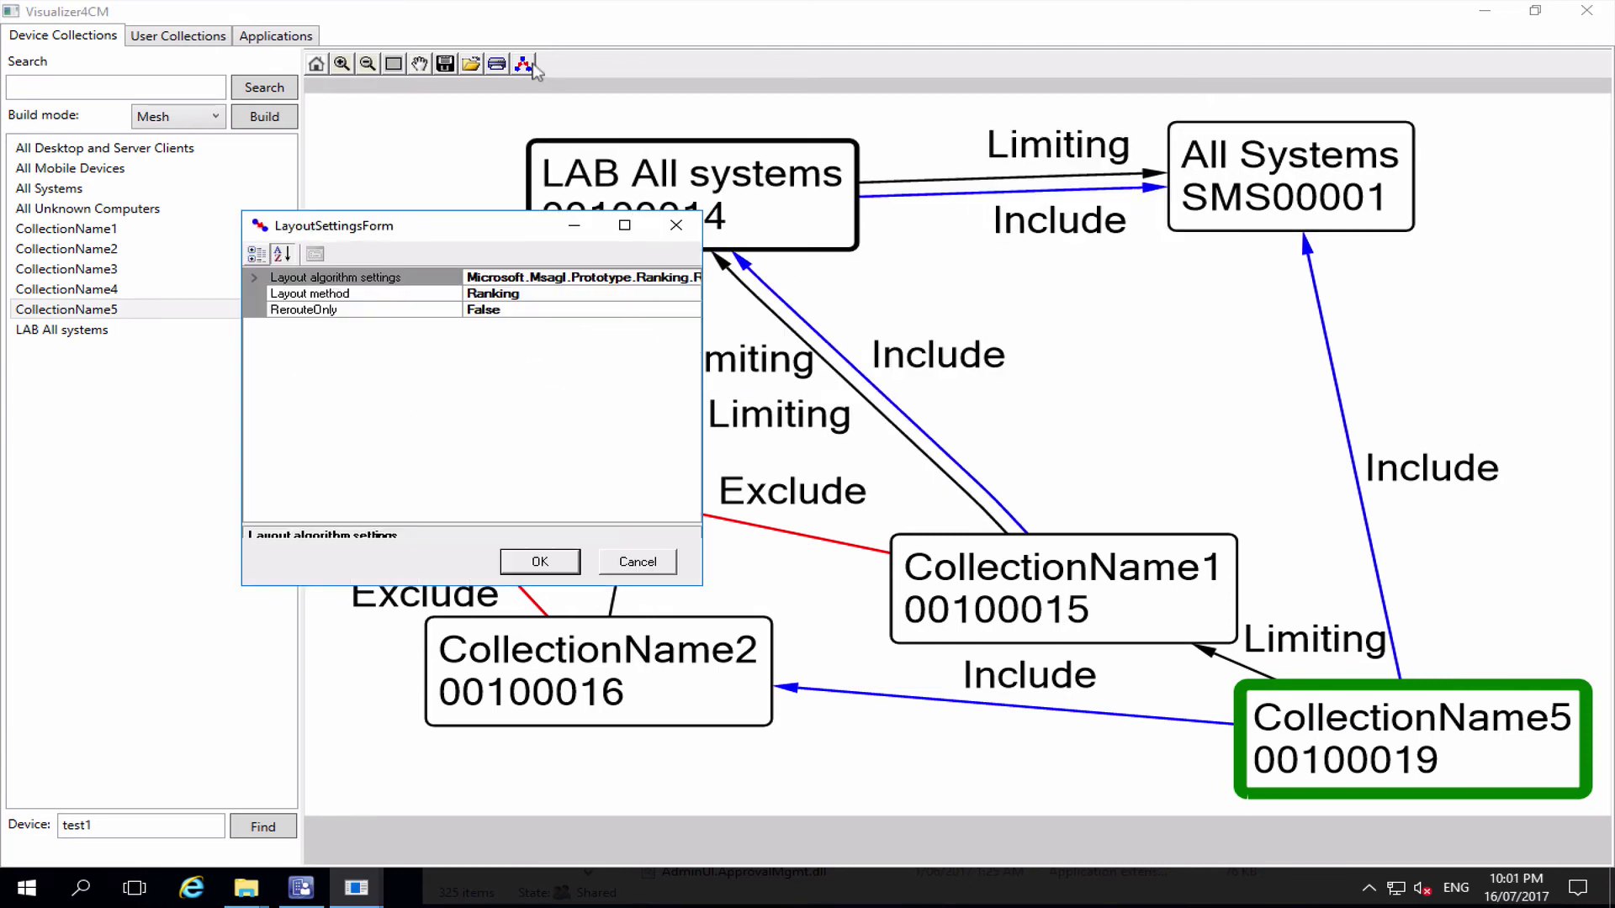
pyautogui.click(632, 294)
pyautogui.click(690, 293)
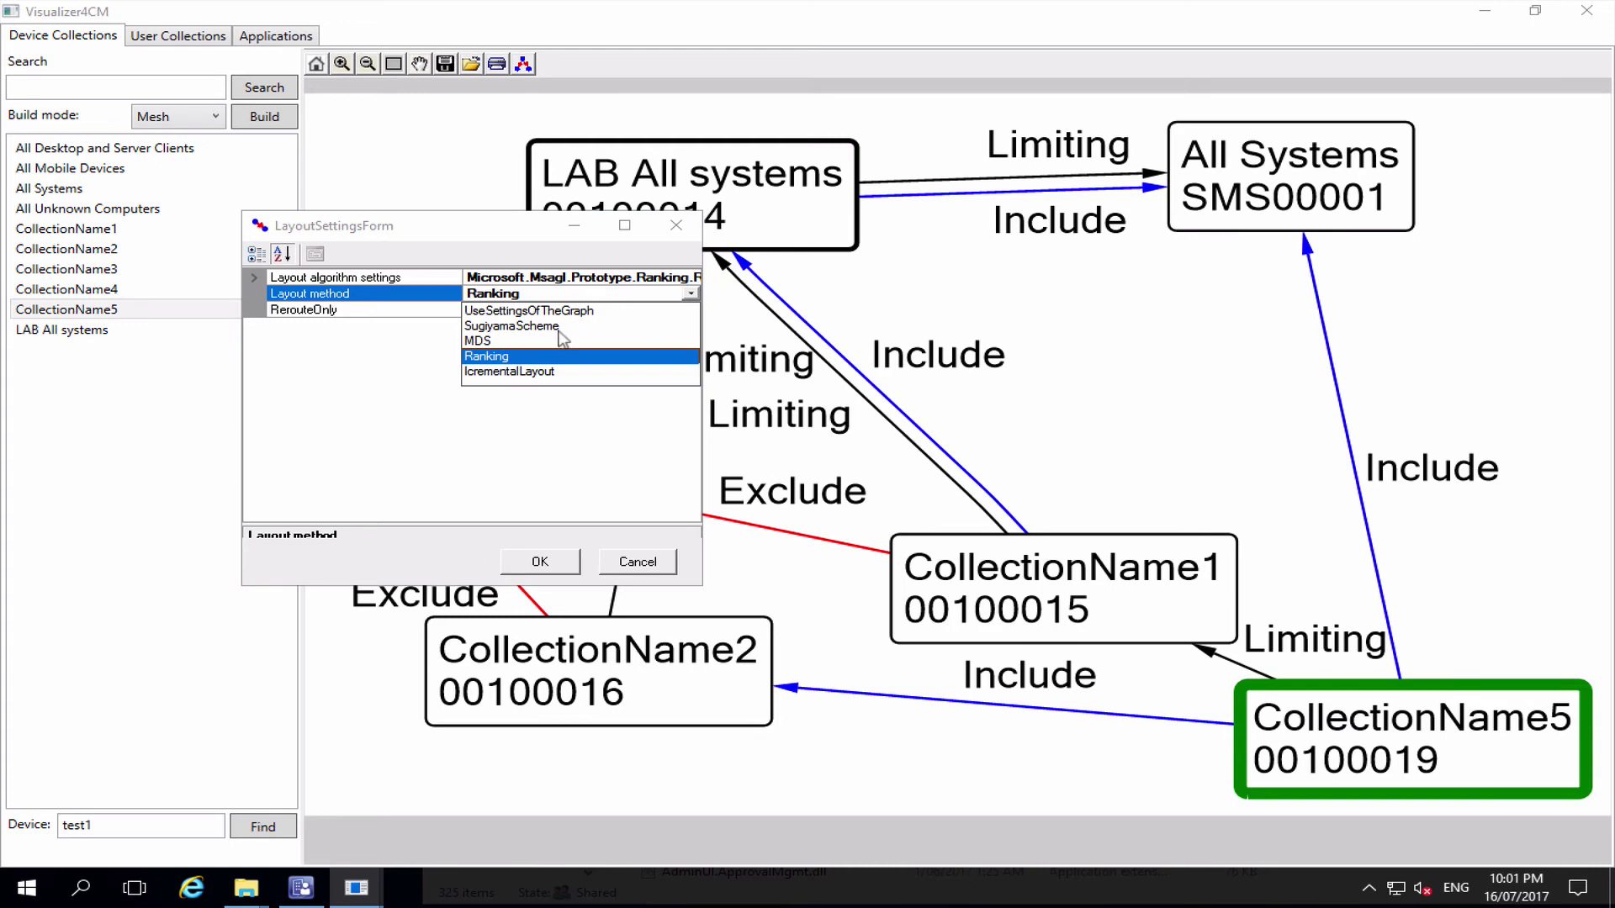
pyautogui.click(545, 373)
pyautogui.click(542, 563)
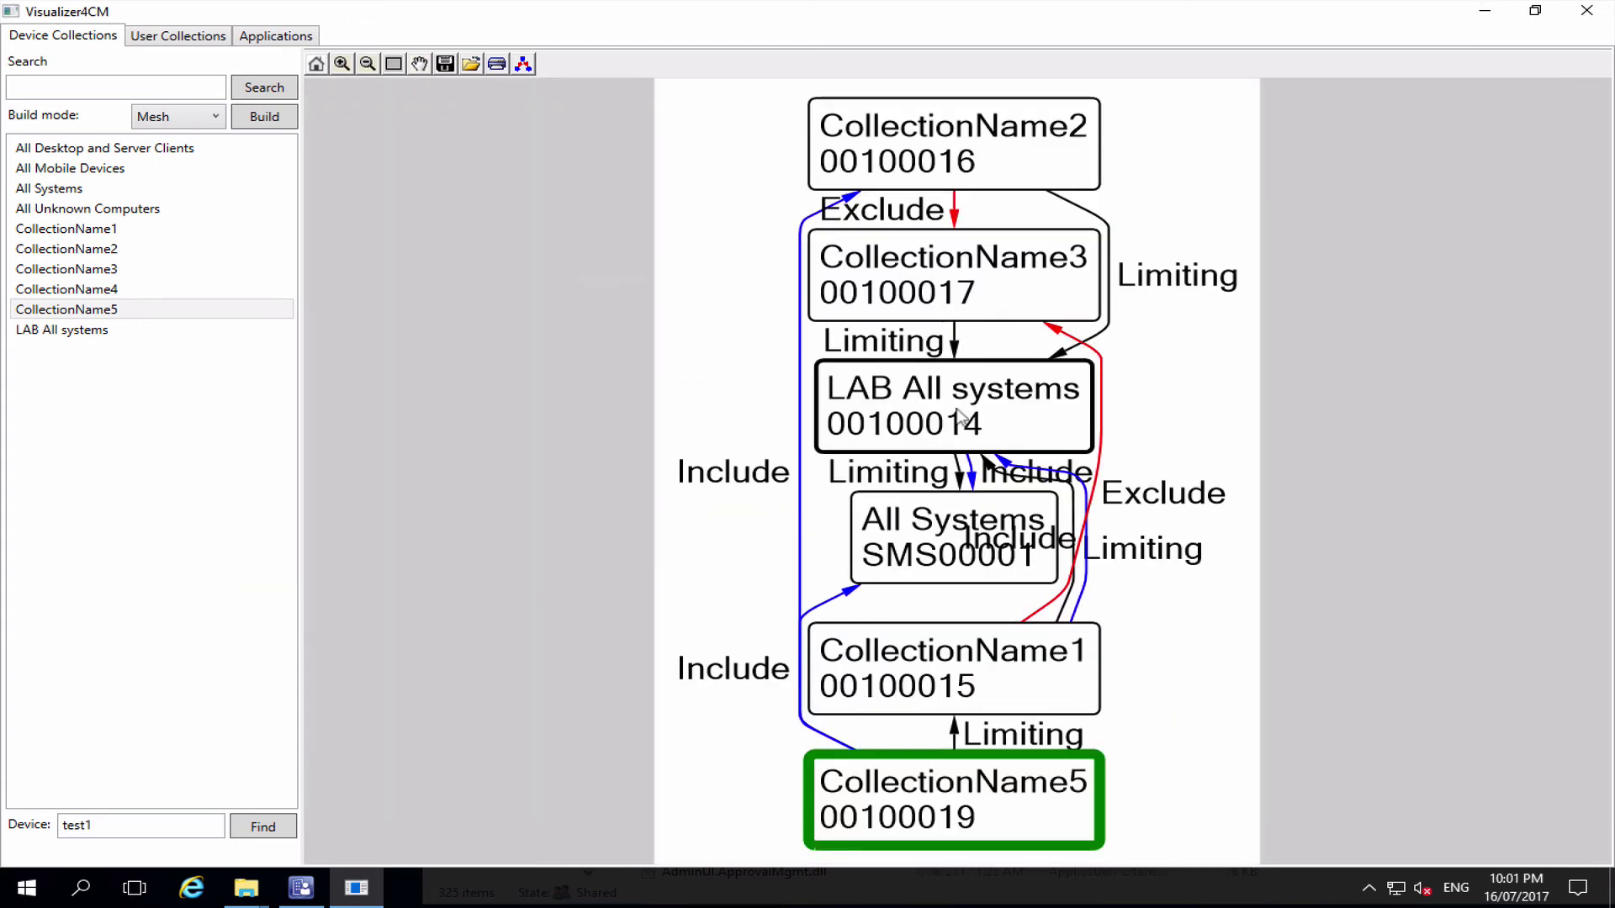
pyautogui.moveTo(961, 417); pyautogui.dragTo(966, 458)
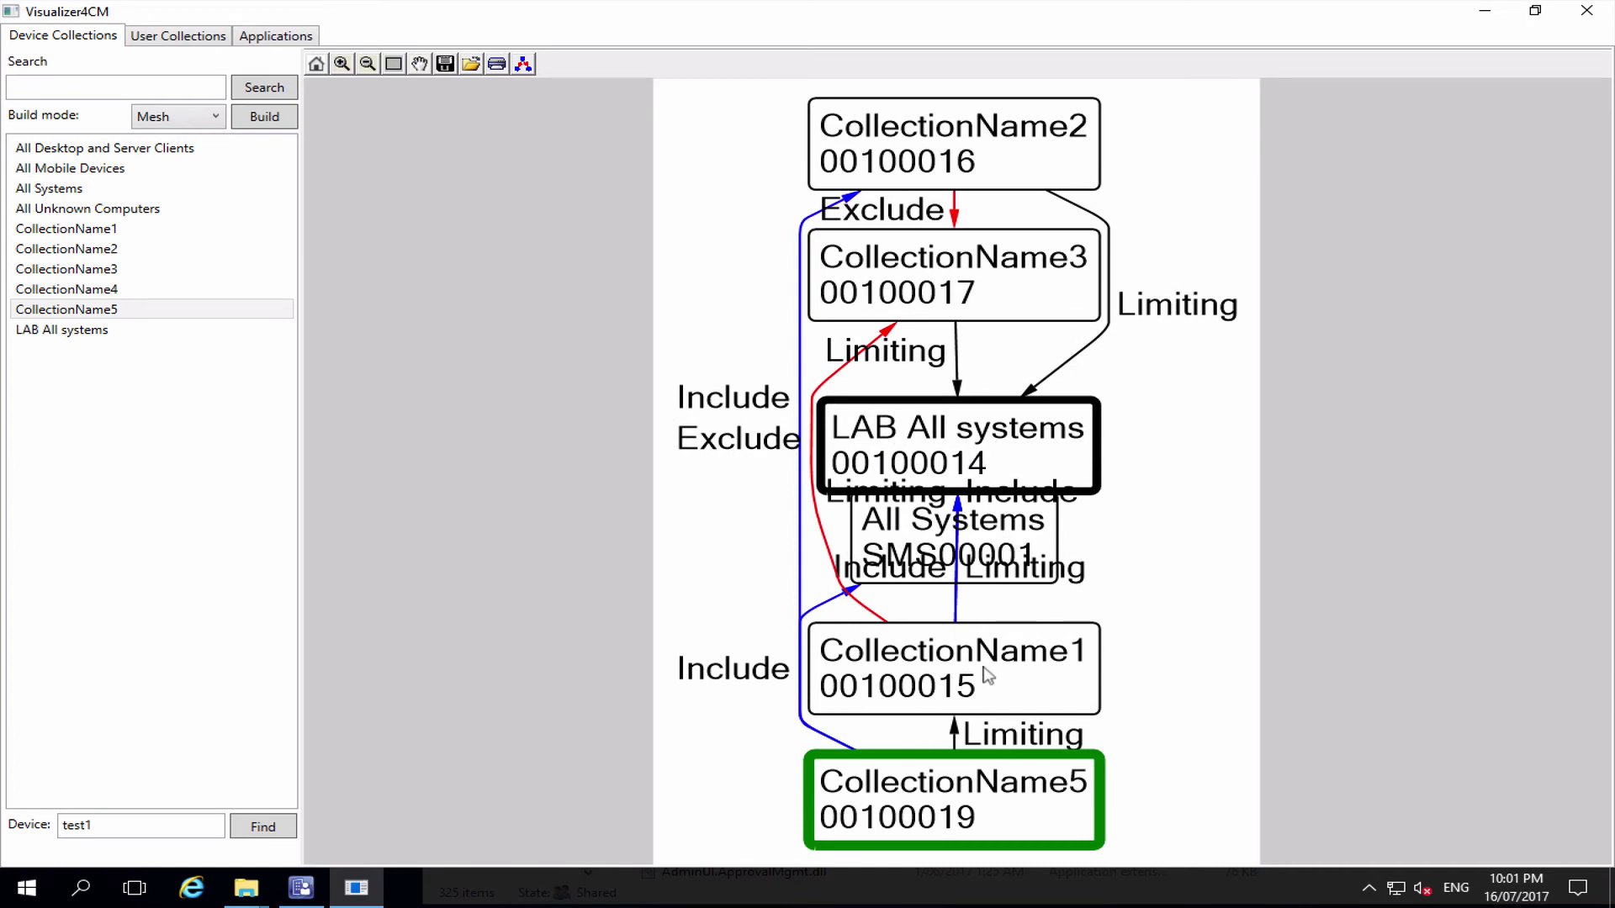
pyautogui.moveTo(911, 168); pyautogui.dragTo(875, 162)
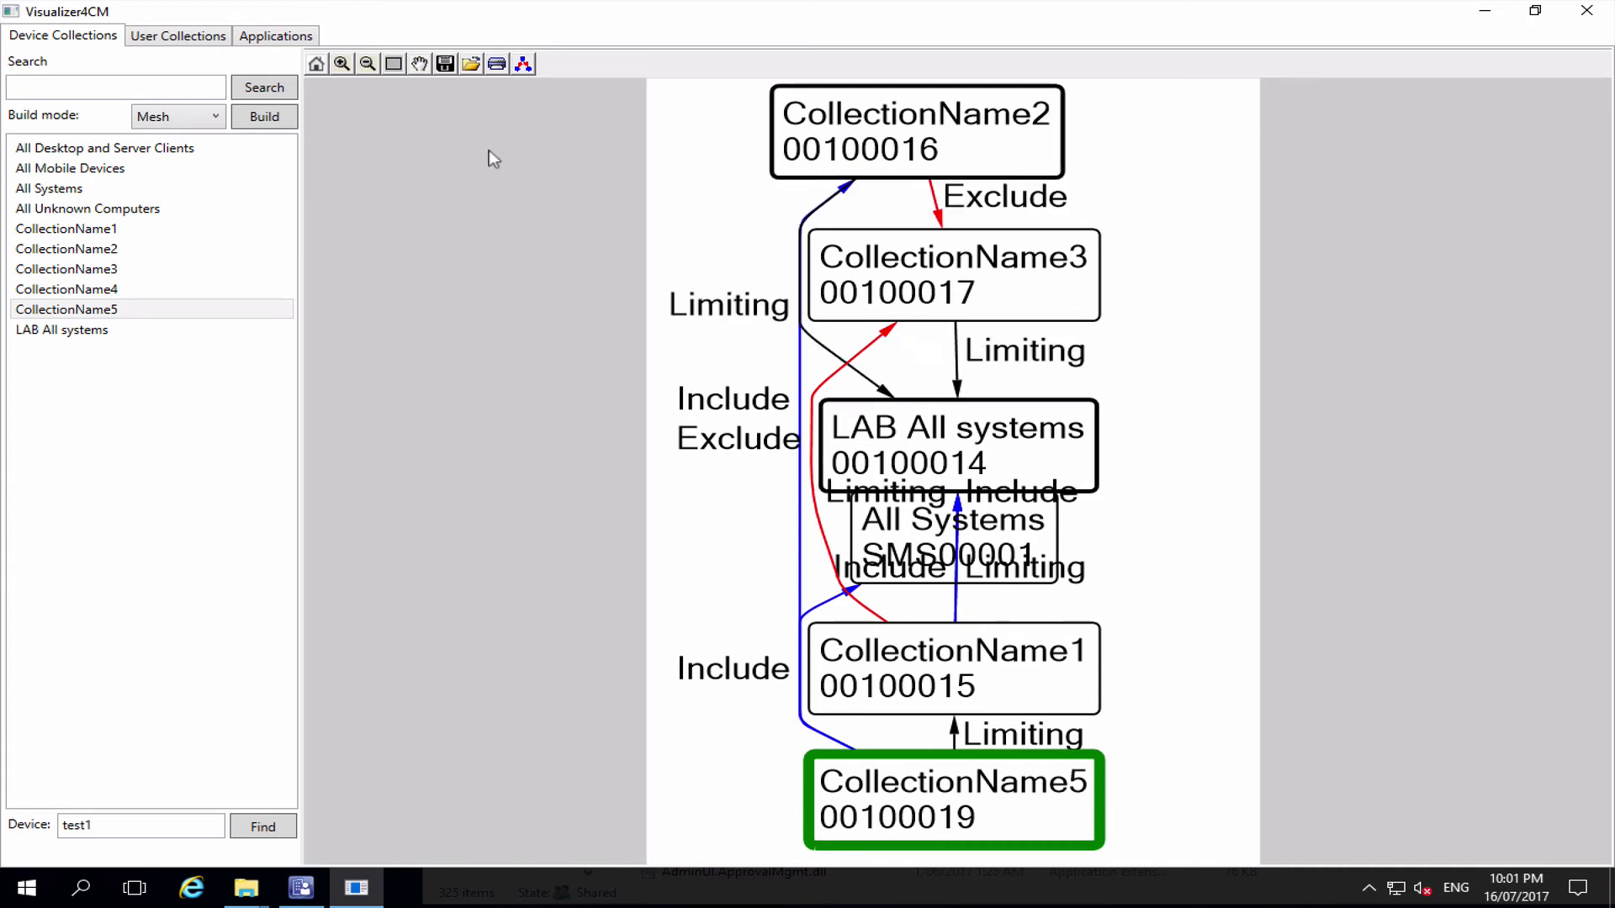
# Step: List all user collections and build the mesh graph of All Users and User Groups
pyautogui.click(166, 40)
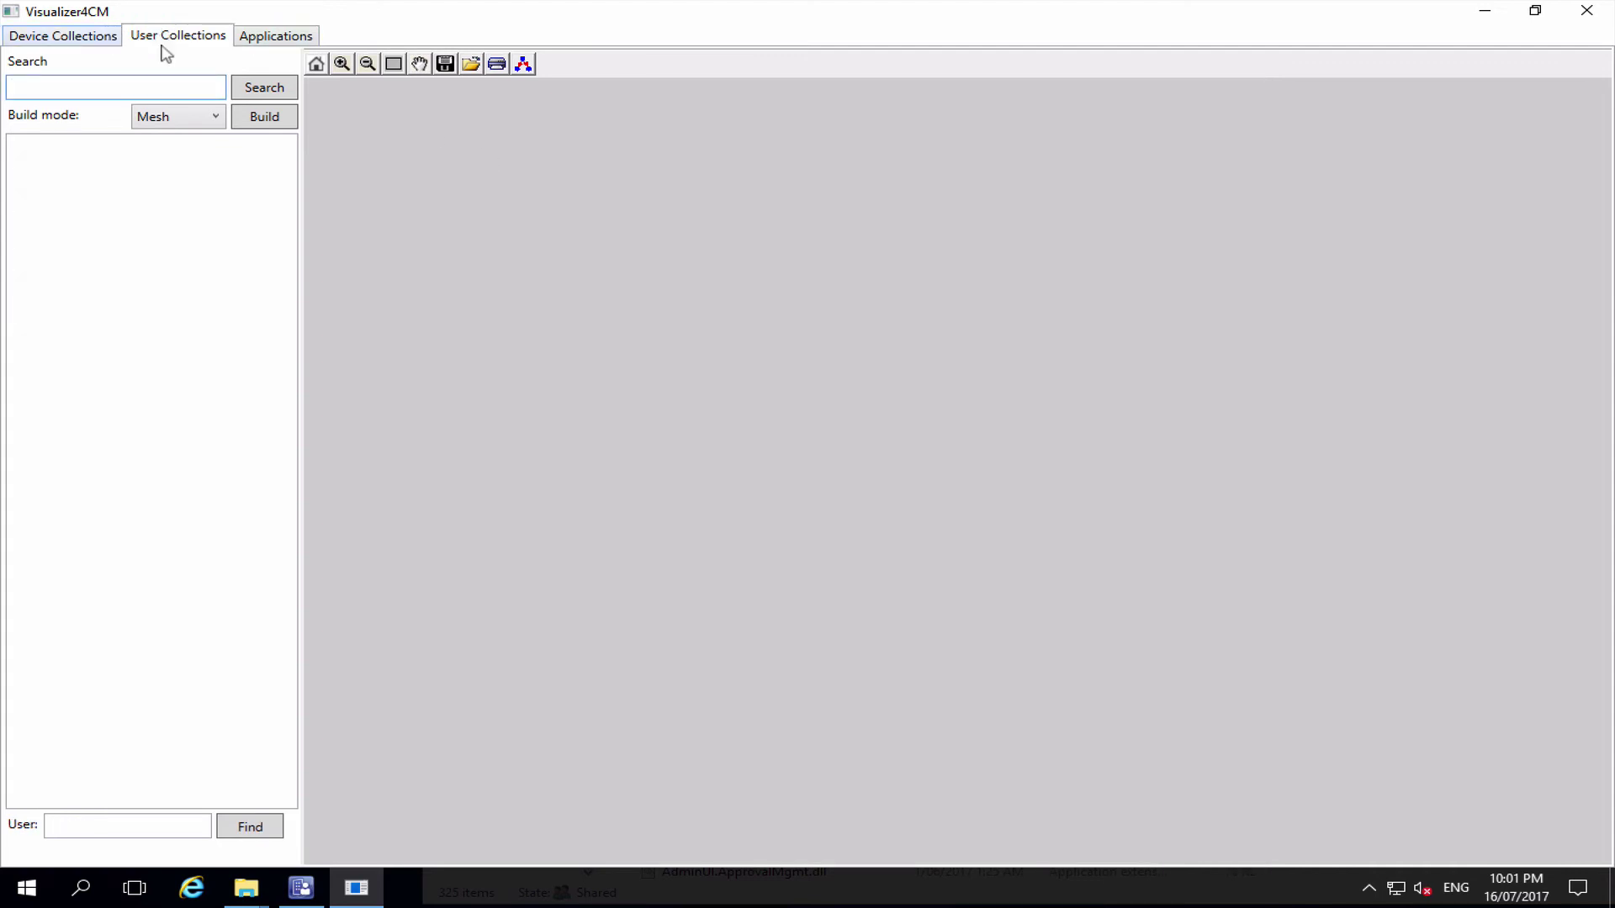
pyautogui.click(256, 86)
pyautogui.click(109, 188)
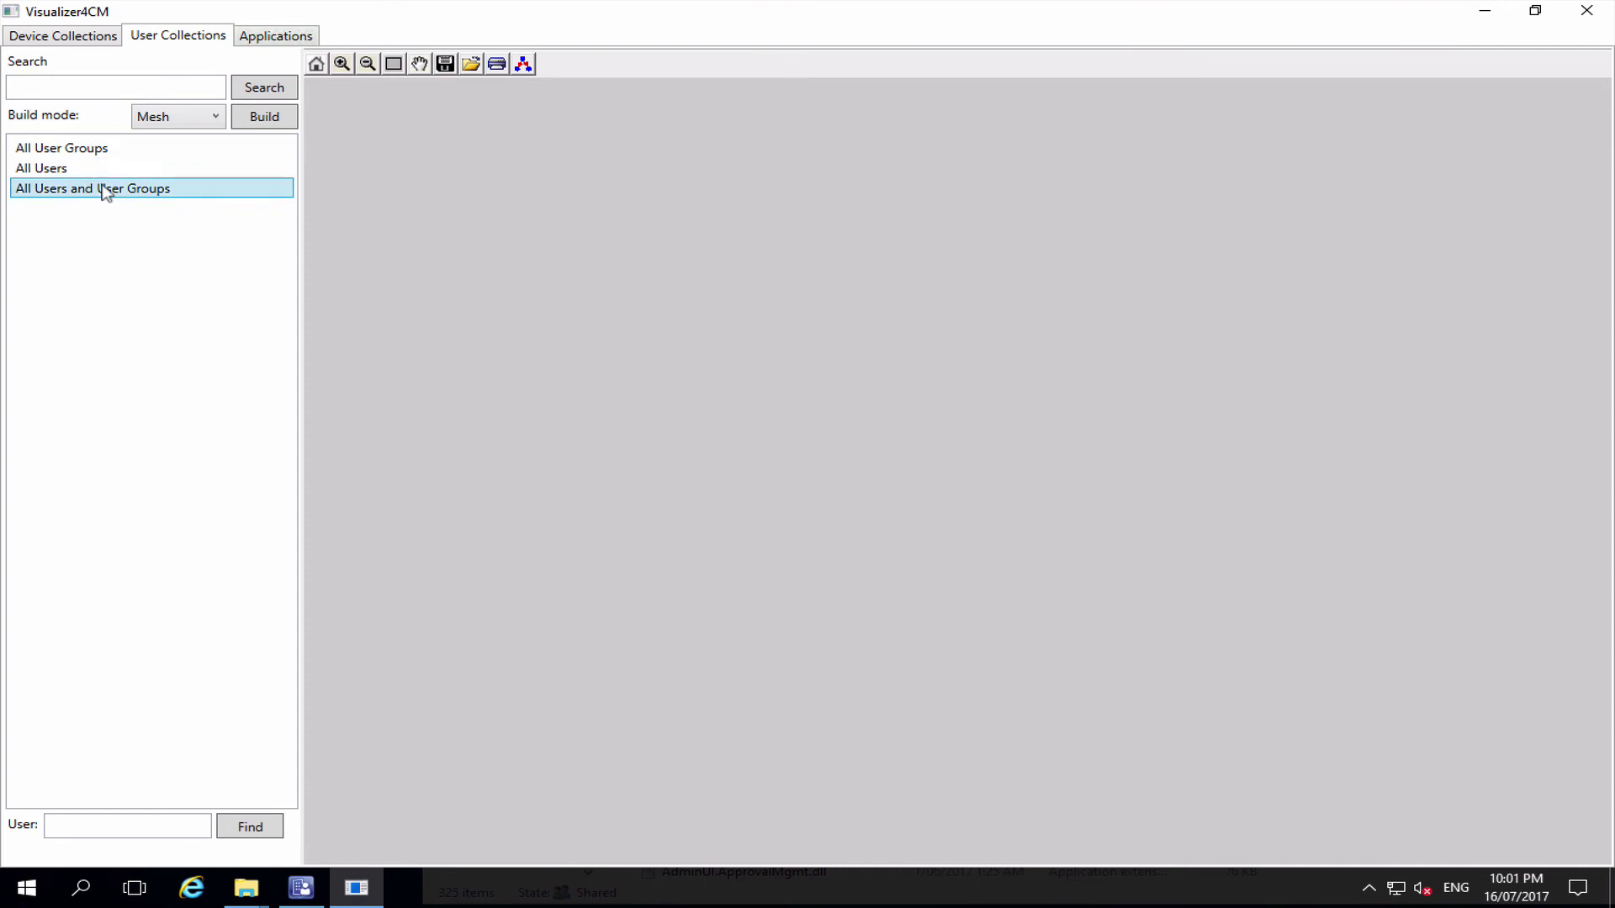
pyautogui.click(253, 118)
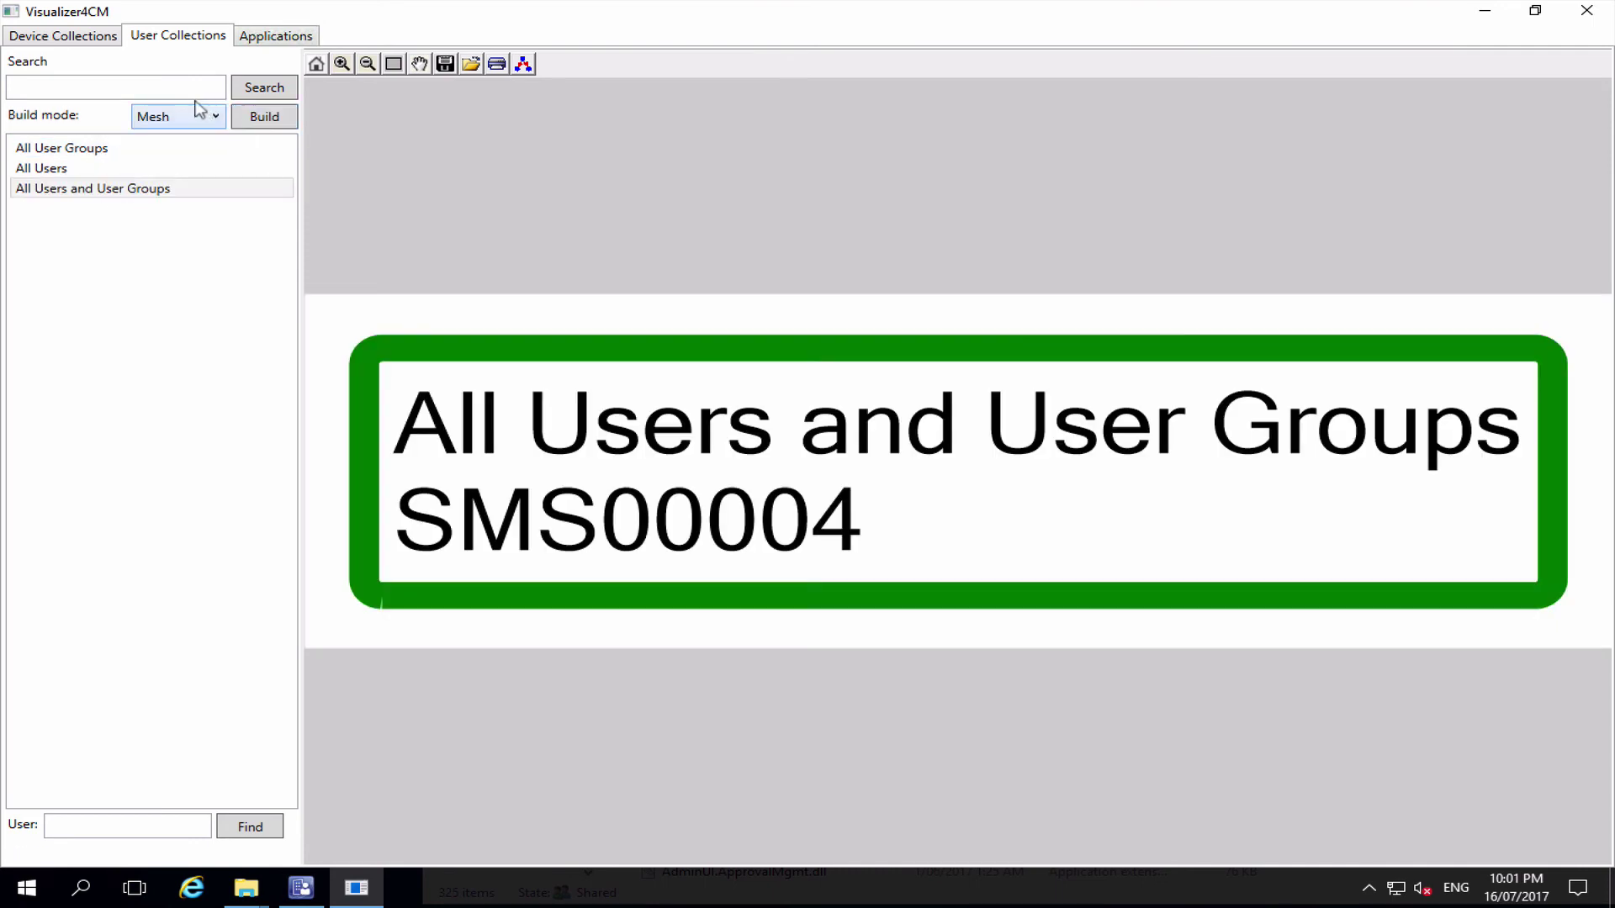
# Step: Build the mesh graph of All Users, followed by the one of All User Groups
pyautogui.click(91, 175)
pyautogui.click(259, 119)
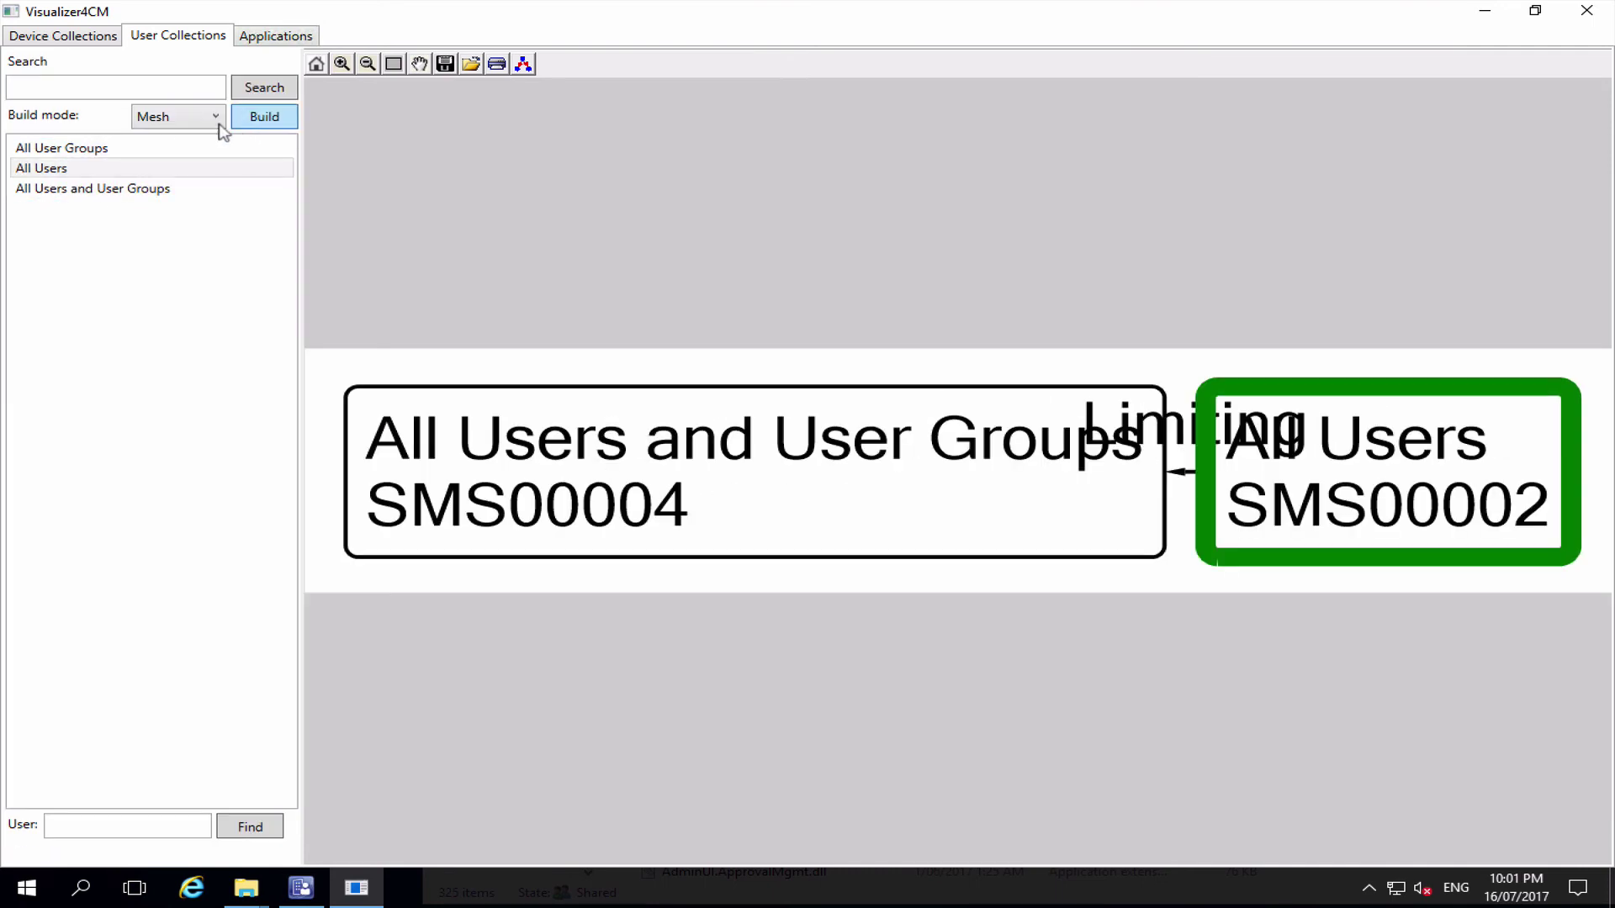
pyautogui.click(125, 150)
pyautogui.click(277, 118)
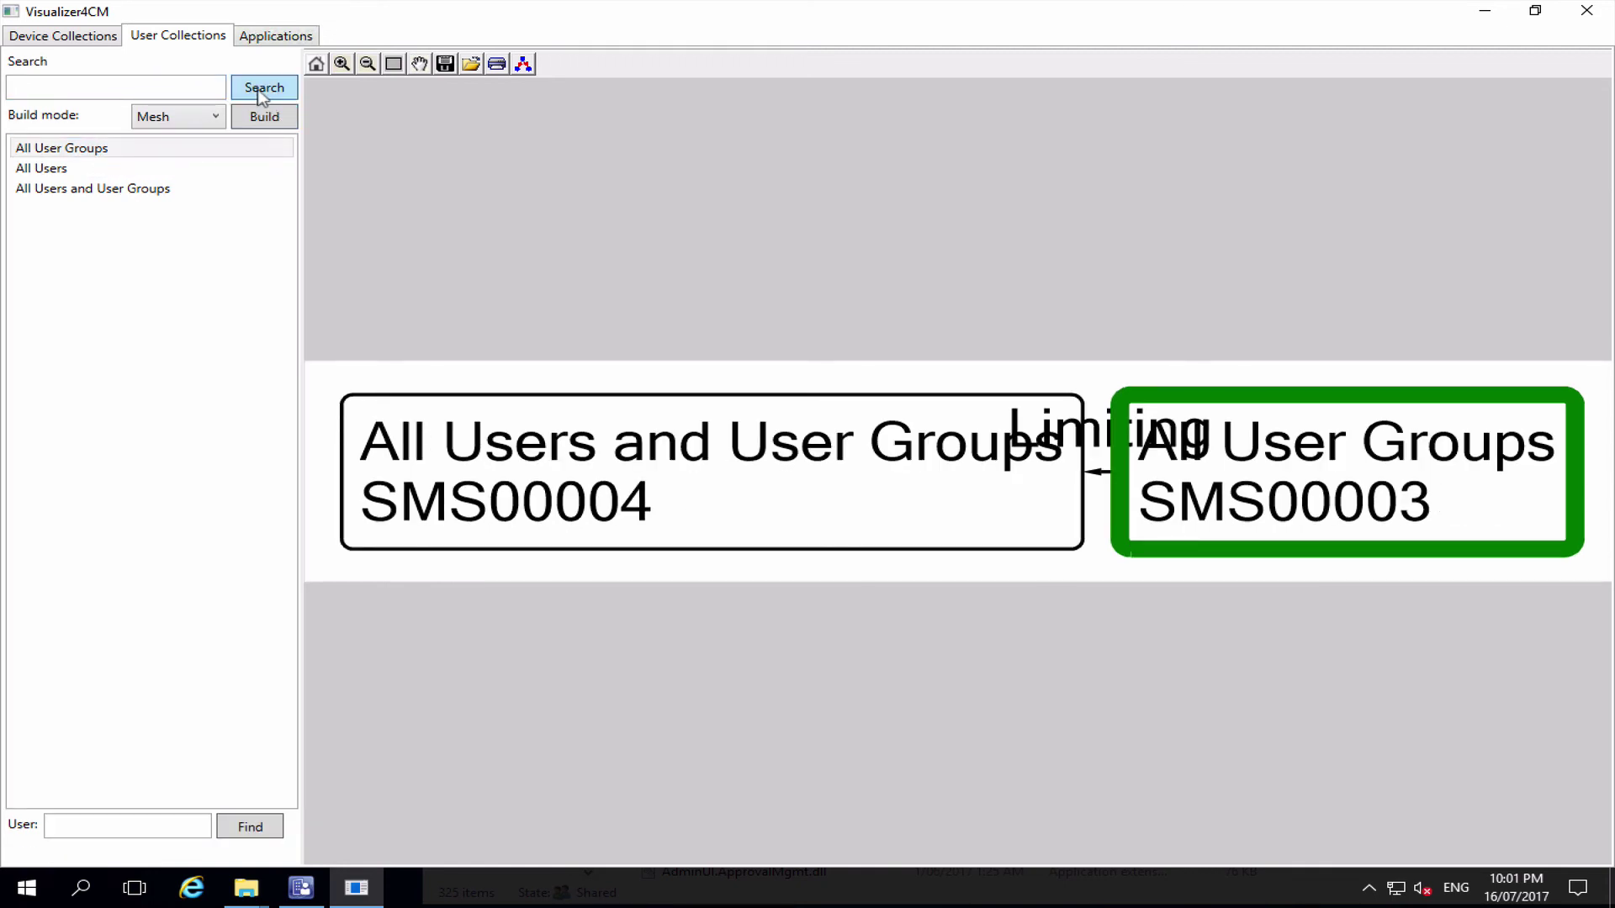
# Step: Build one mesh graph of all user collections and try to find a user by account name without the domain
pyautogui.click(260, 93)
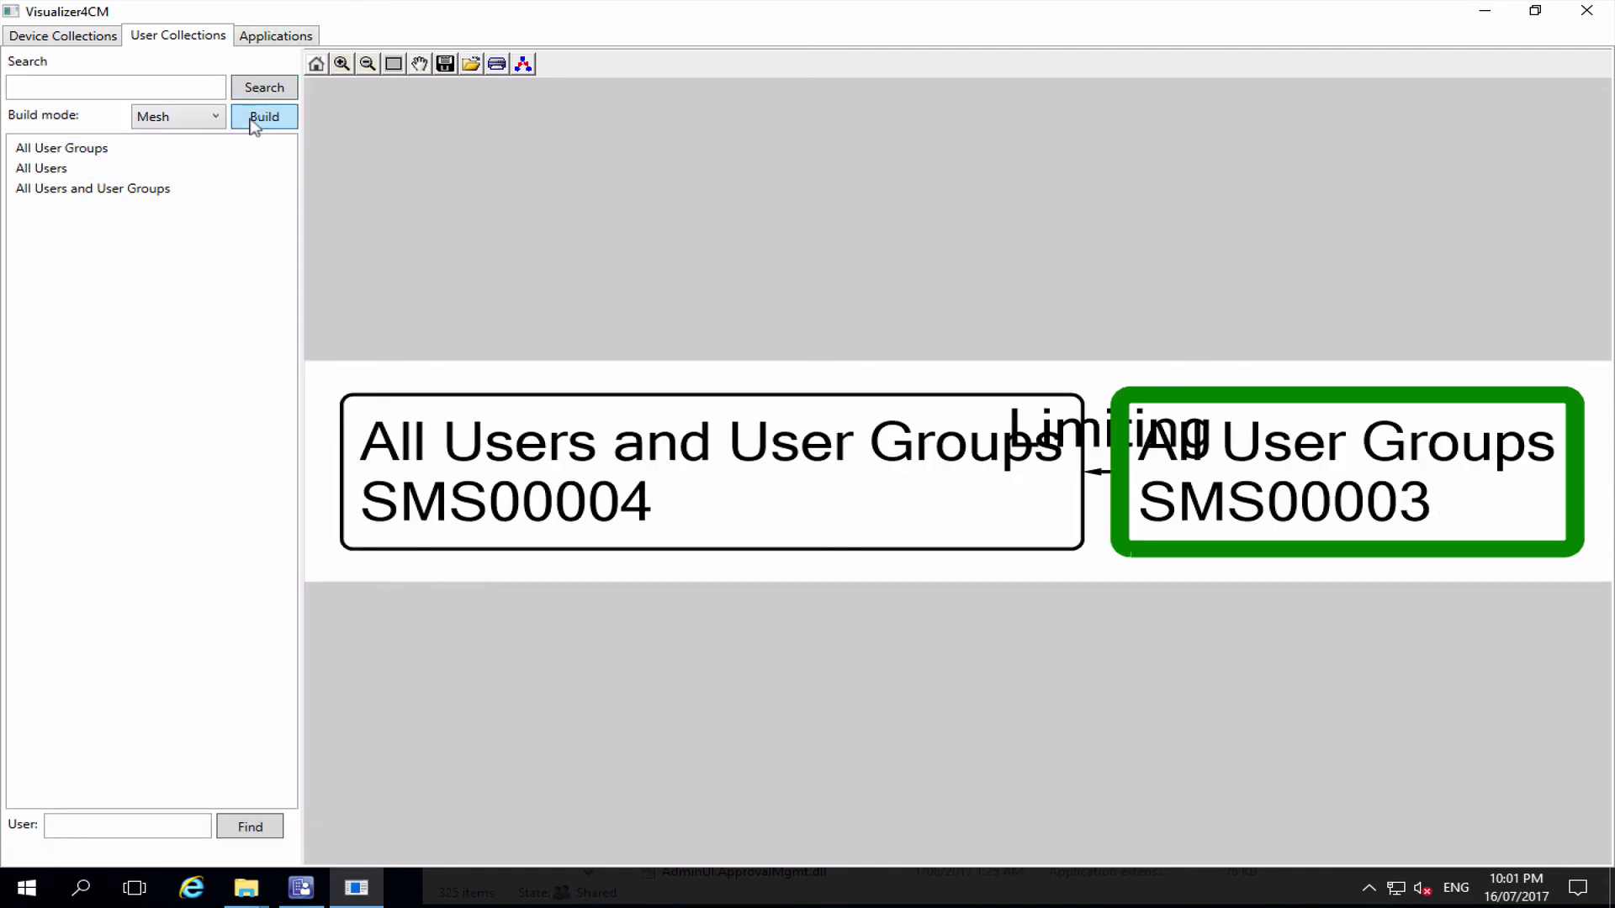
pyautogui.click(255, 123)
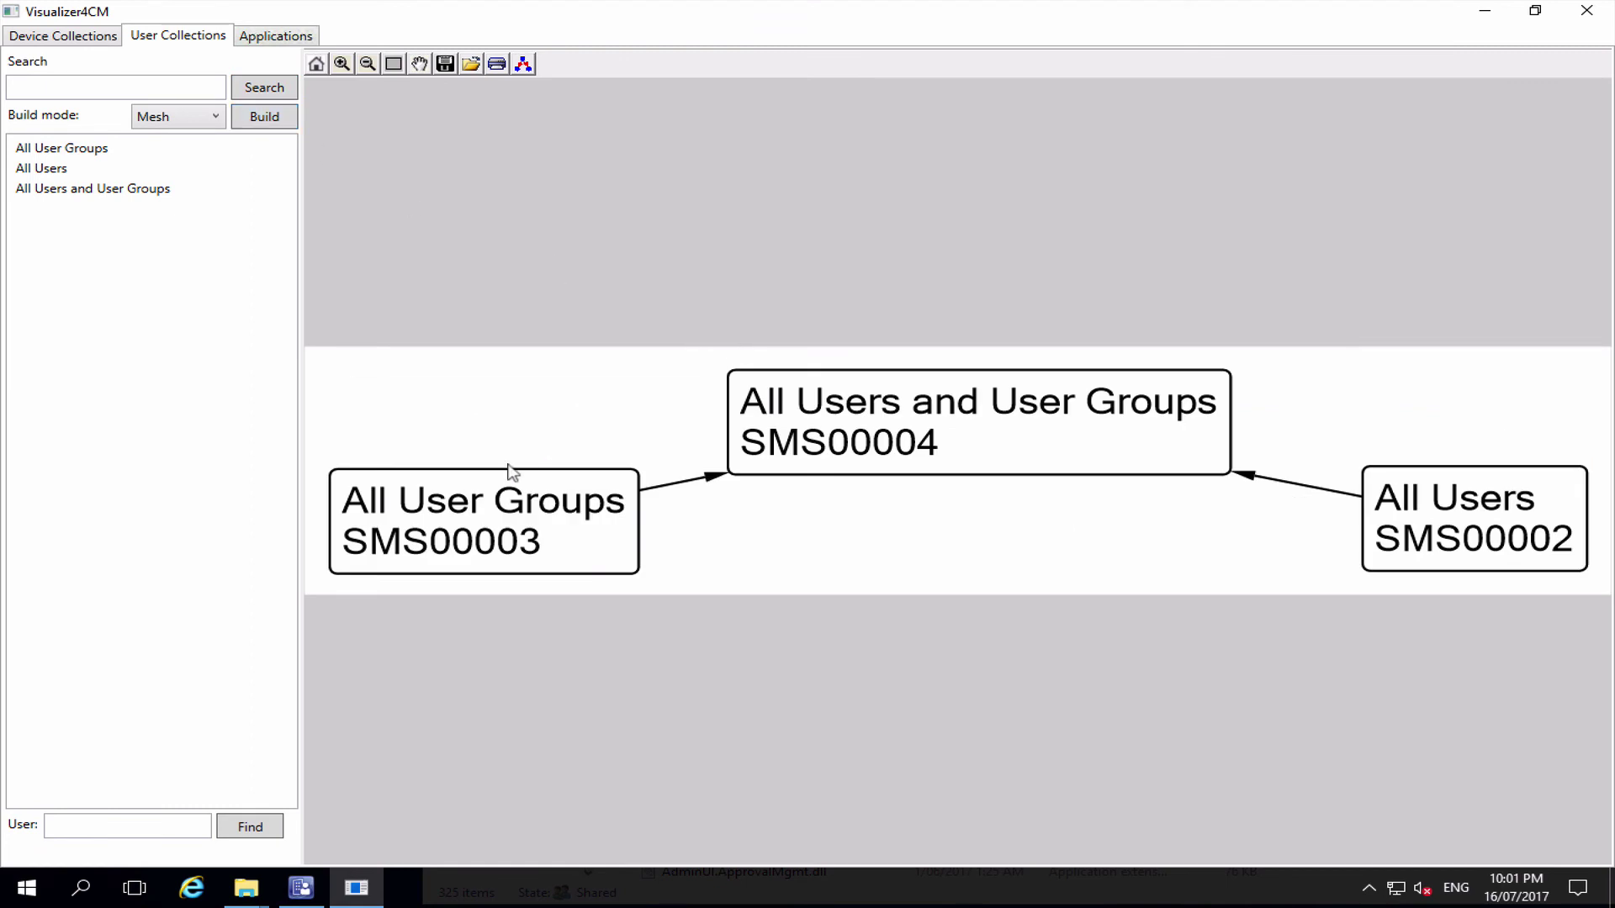
pyautogui.click(110, 824)
pyautogui.write('mikep')
pyautogui.click(244, 834)
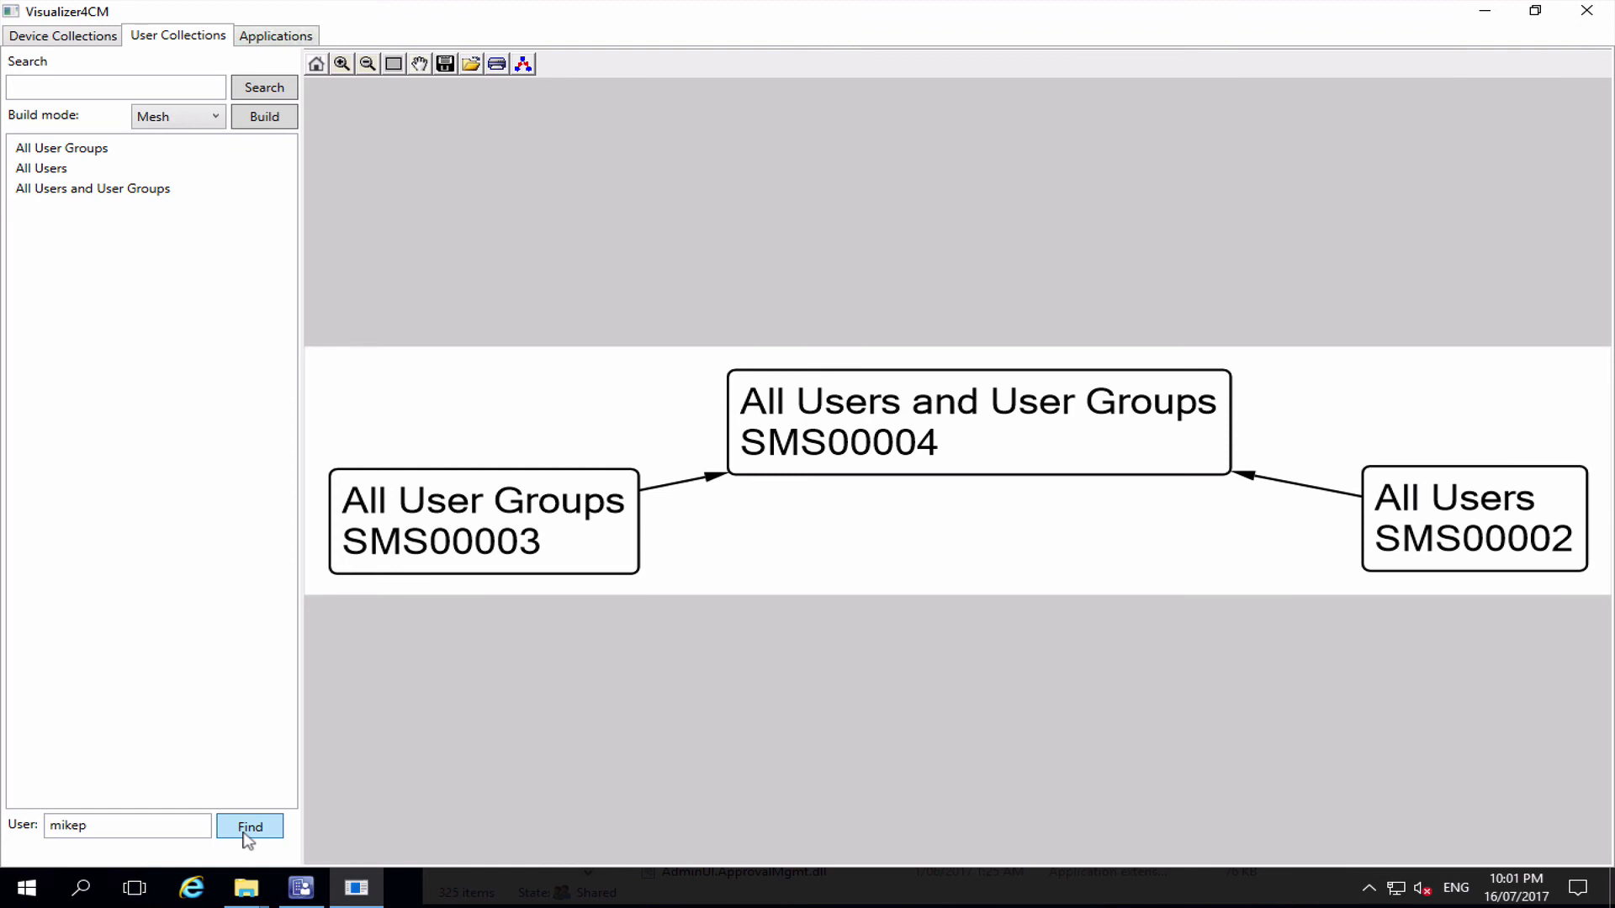
# Step: Find the user's collections by adding the home\ domain prefix to the account name
pyautogui.click(53, 829)
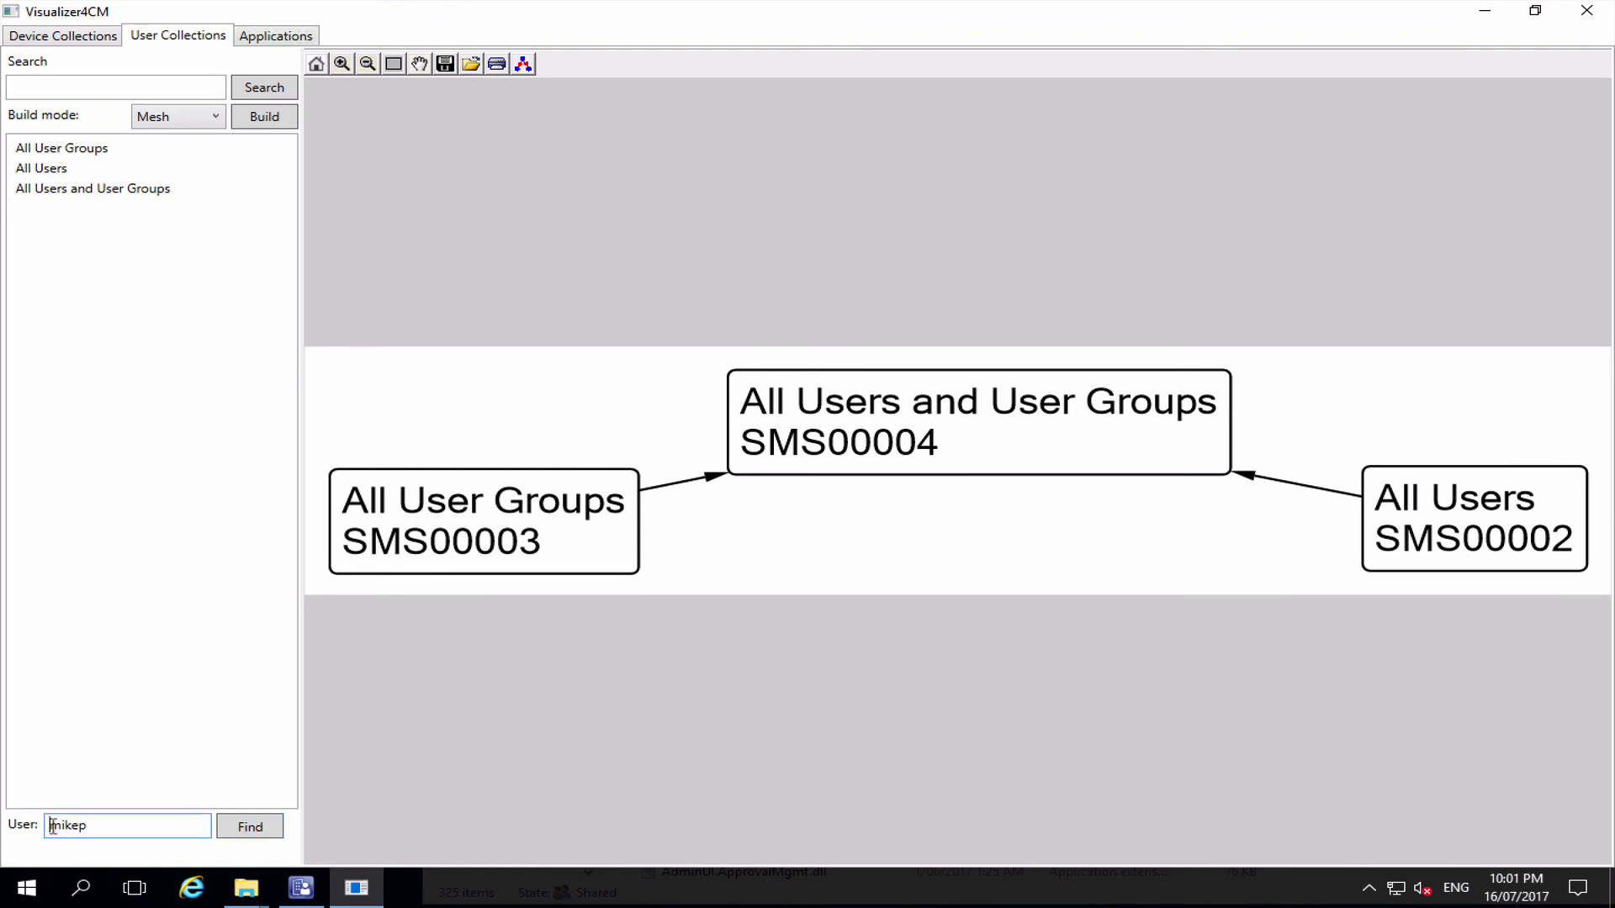
pyautogui.write('home\\')
pyautogui.click(250, 828)
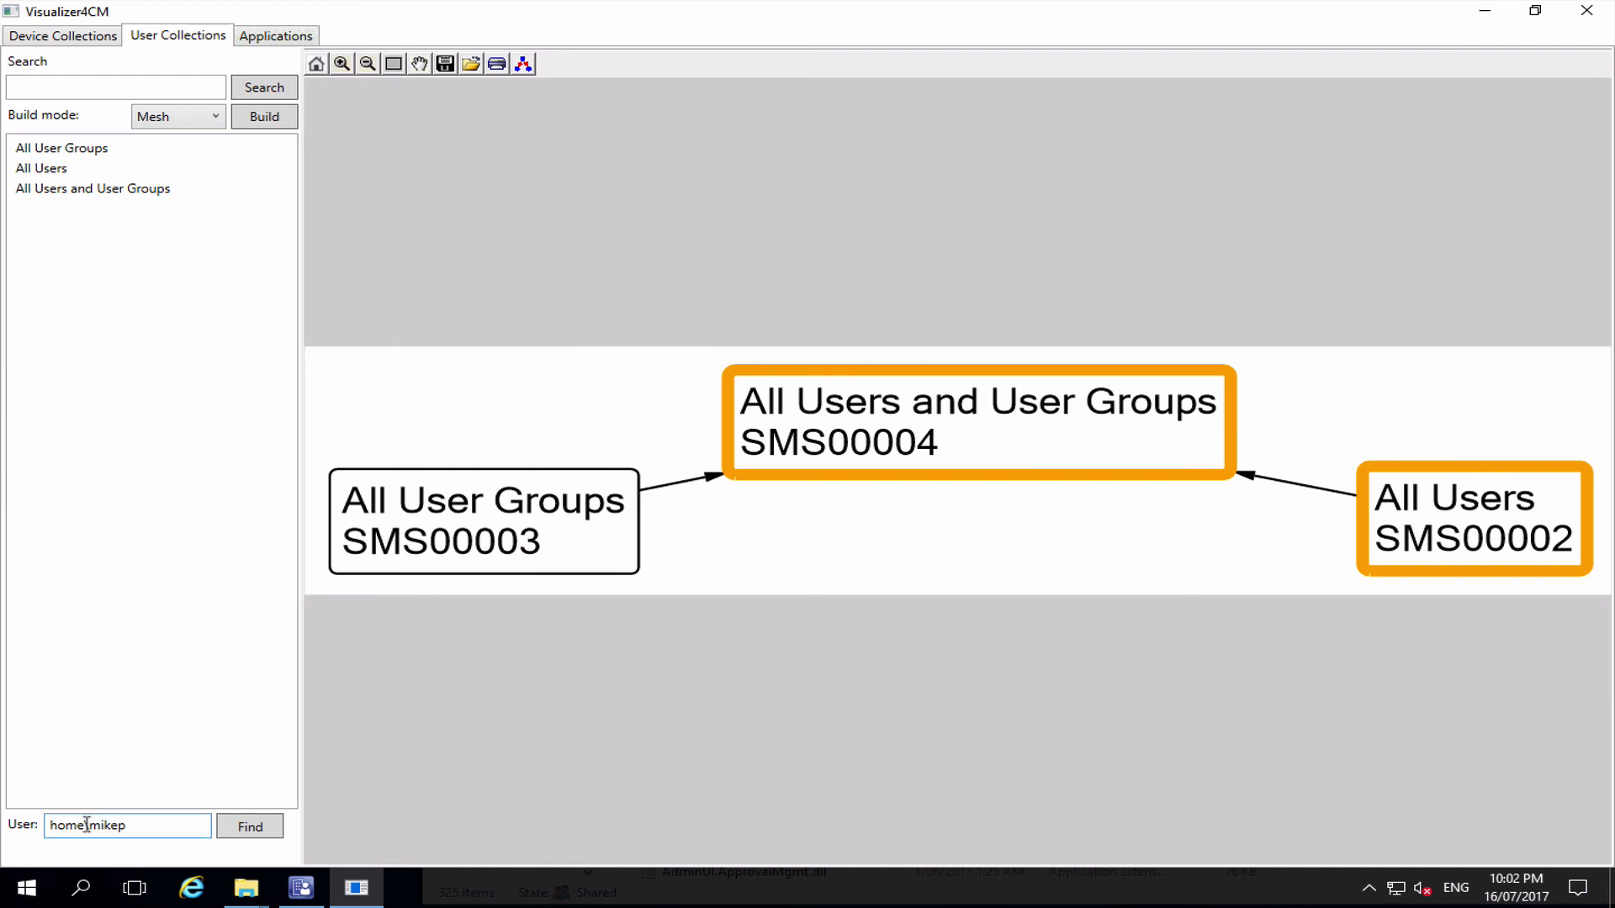
# Step: Find the user's collections with a % wildcard in place of the domain prefix before the account name
pyautogui.moveTo(90, 824); pyautogui.dragTo(44, 832)
pyautogui.write('%')
pyautogui.click(247, 829)
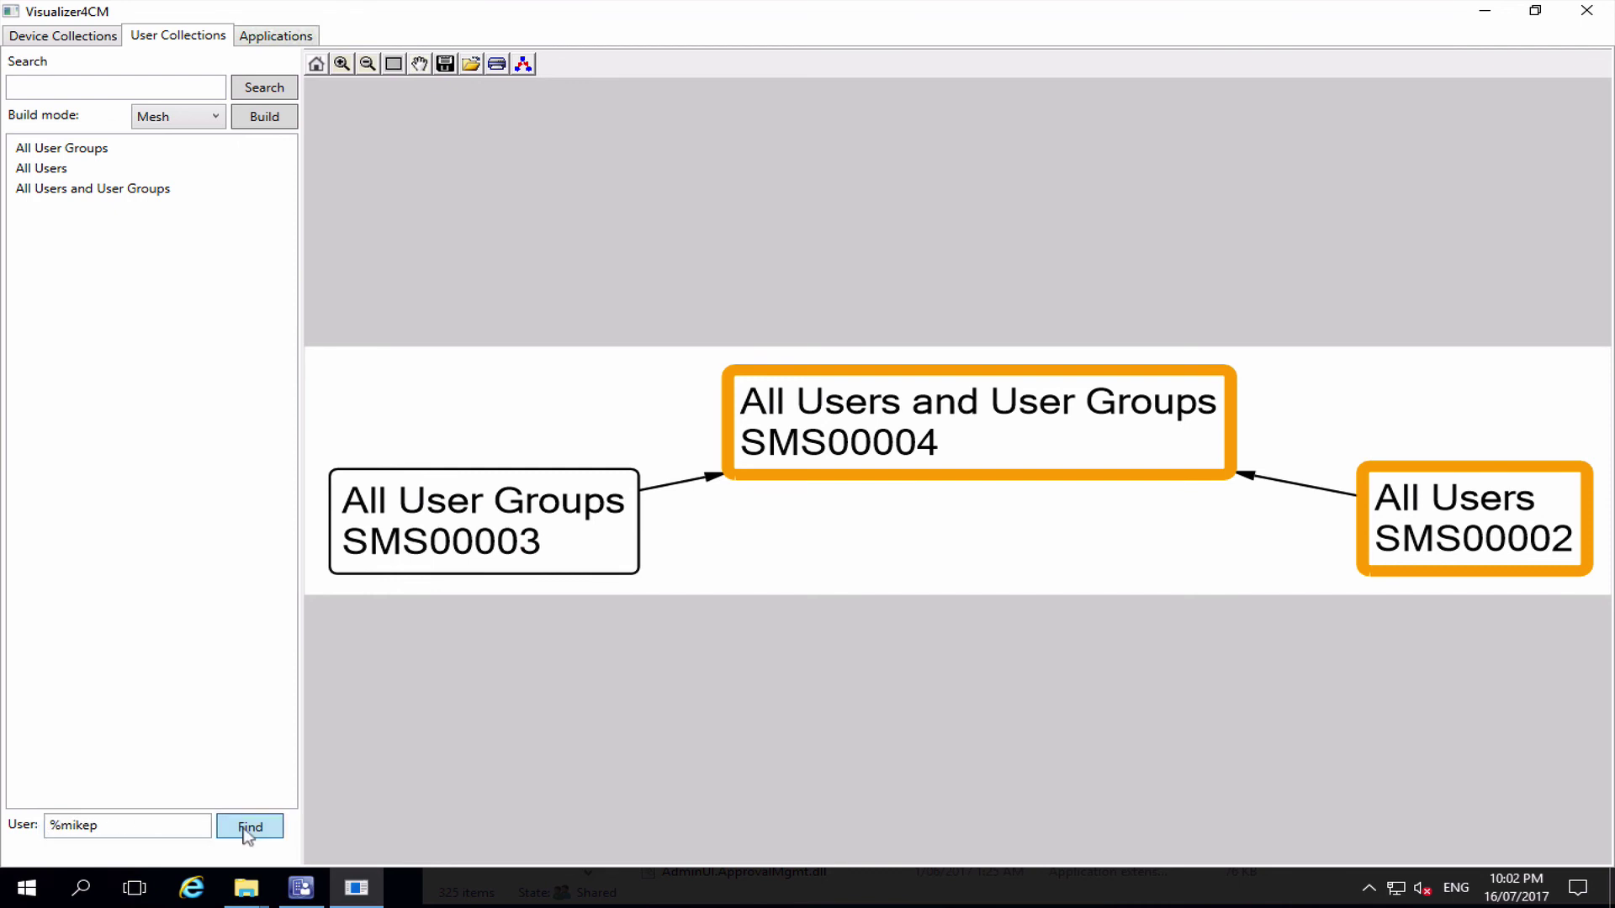
pyautogui.click(150, 829)
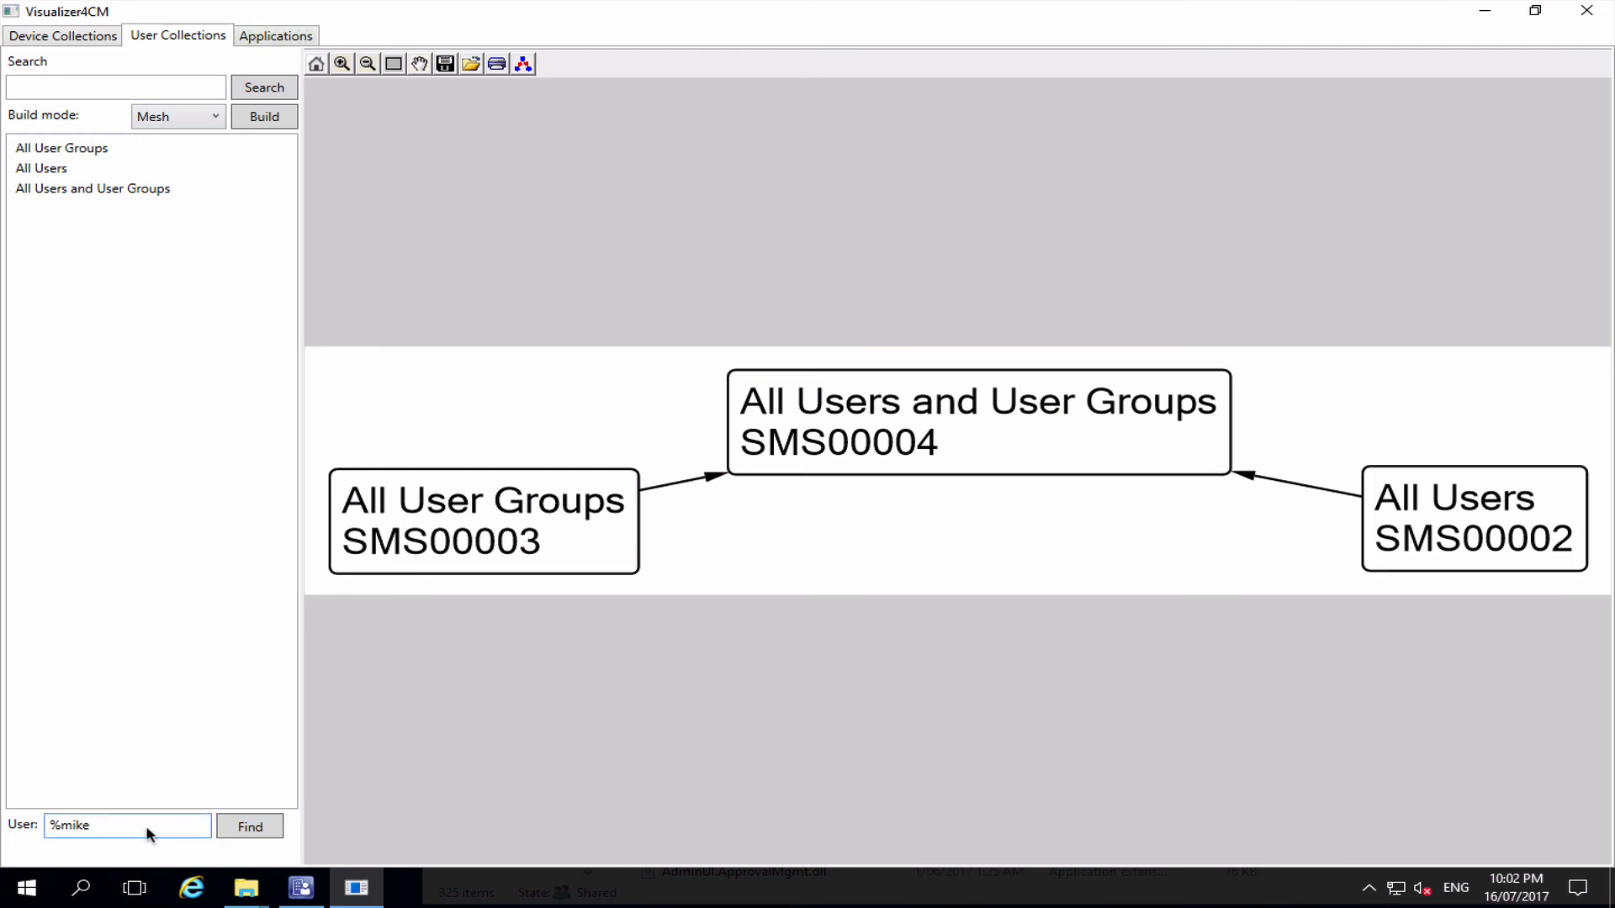
pyautogui.write('p')
pyautogui.click(256, 828)
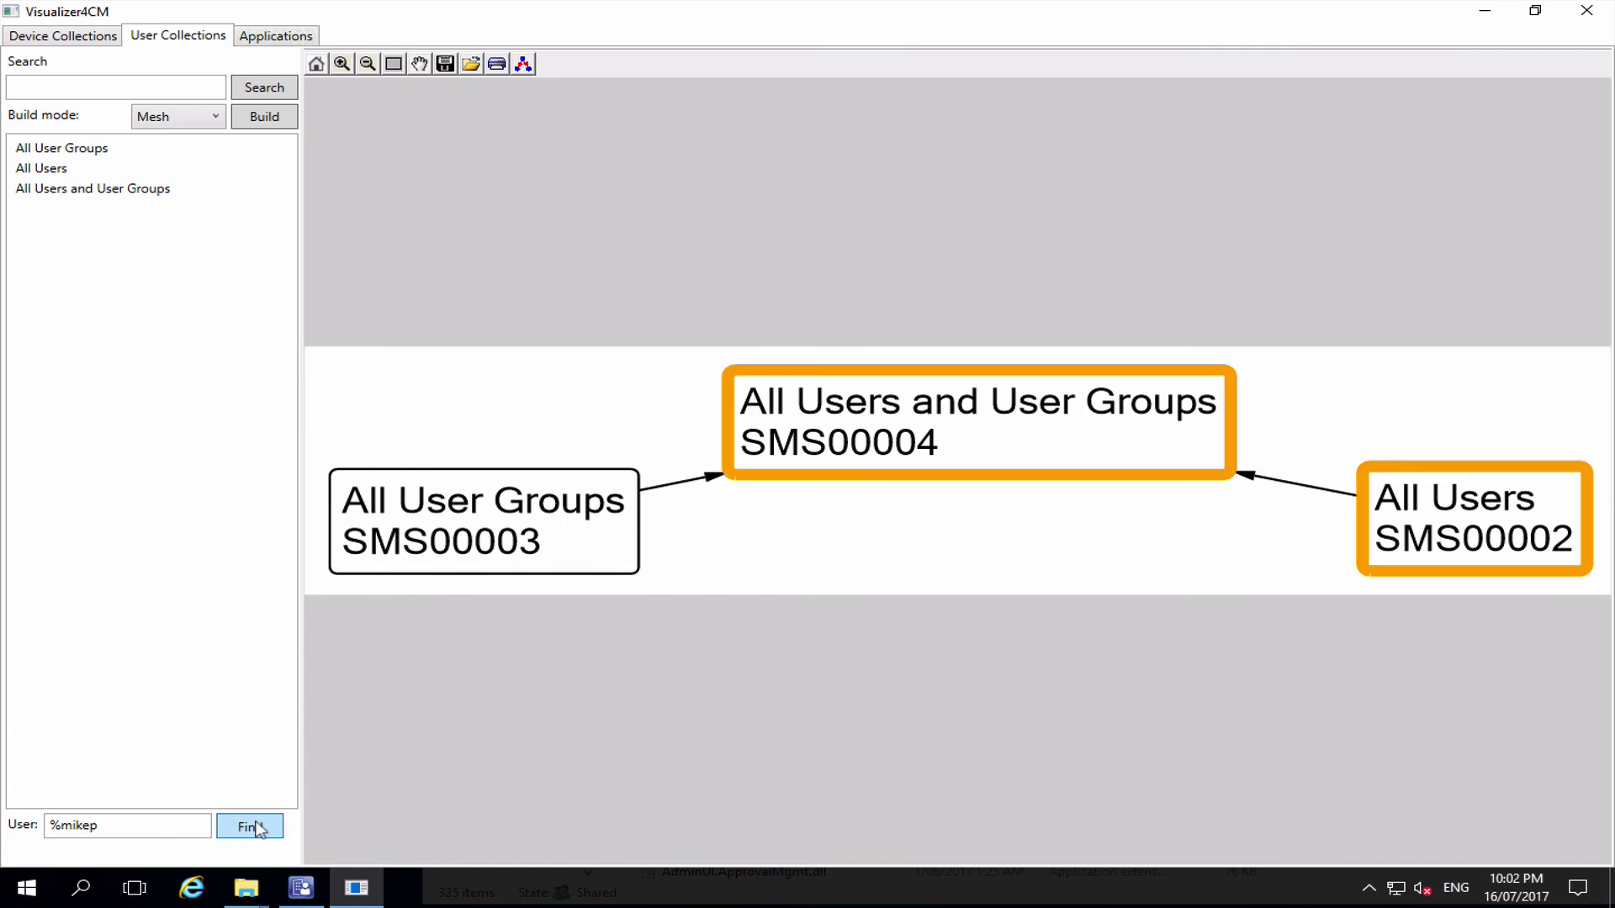
# Step: Find the user's collections with a second % wildcard replacing the last letter of the account name
pyautogui.click(170, 817)
pyautogui.press('BackSpace')
pyautogui.write('%')
pyautogui.click(253, 827)
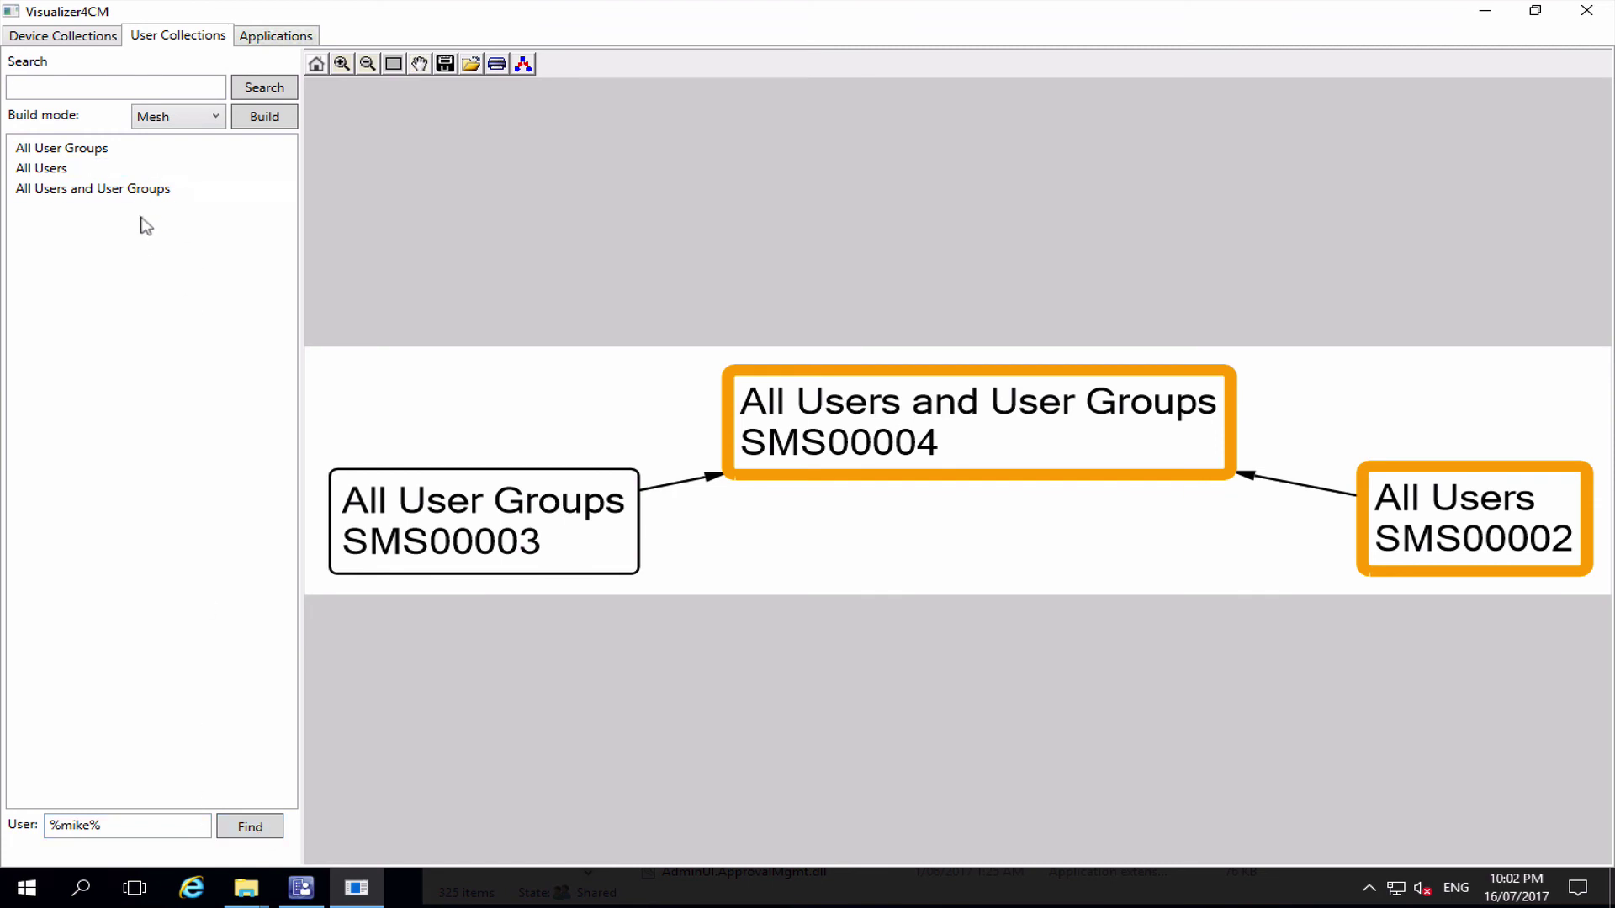
# Step: List all applications and build the relationship graph of Notepad++-copy
pyautogui.click(85, 42)
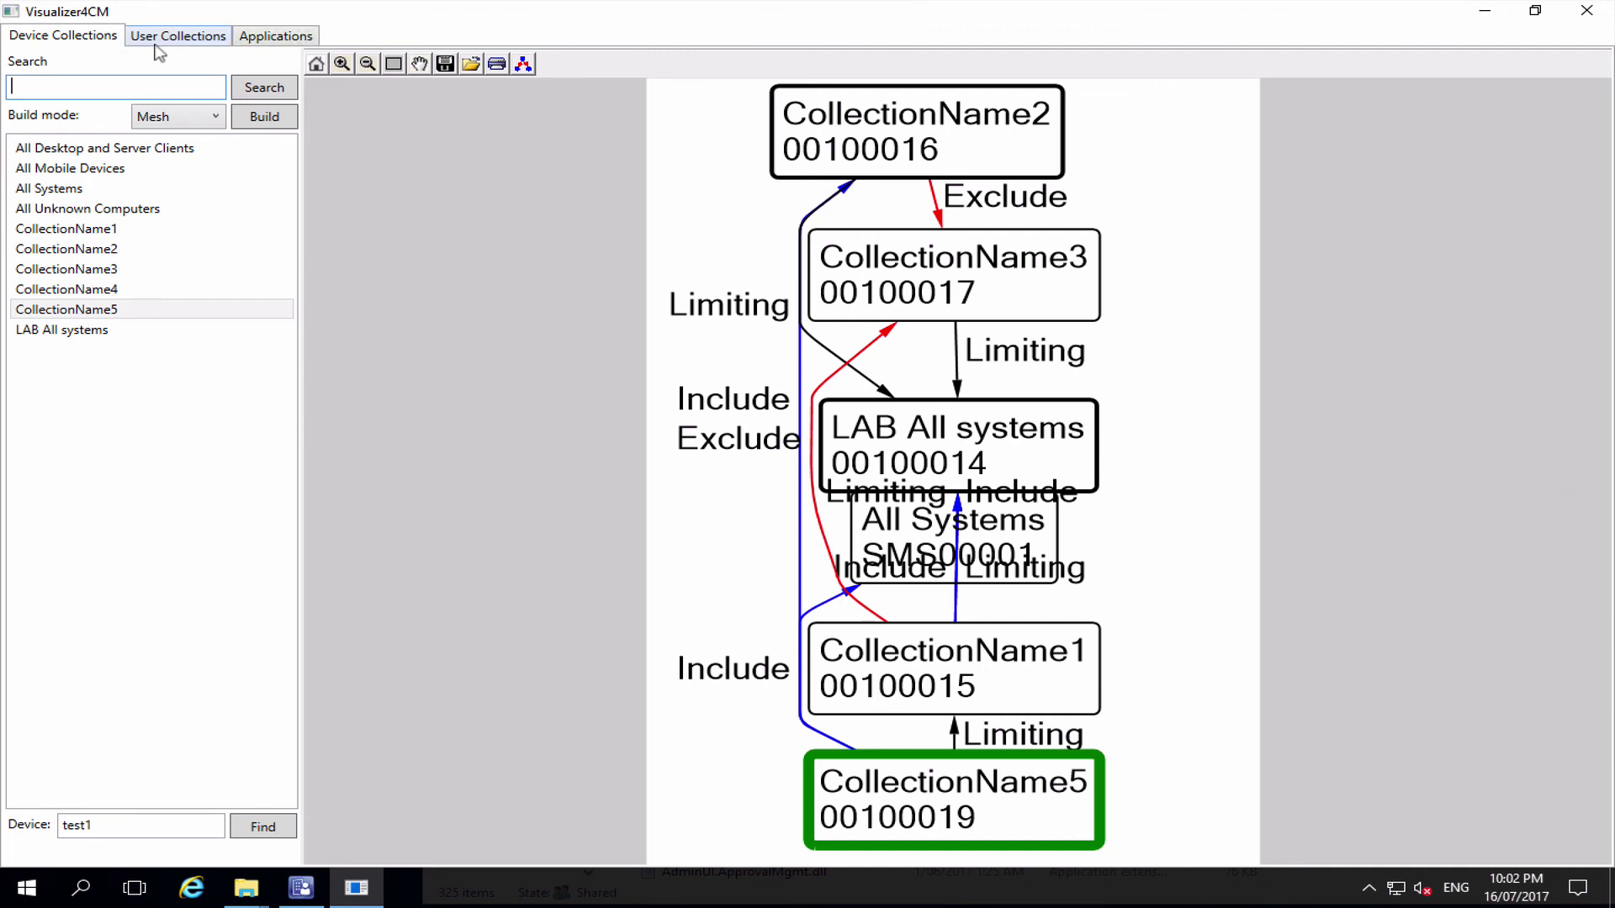
pyautogui.click(178, 39)
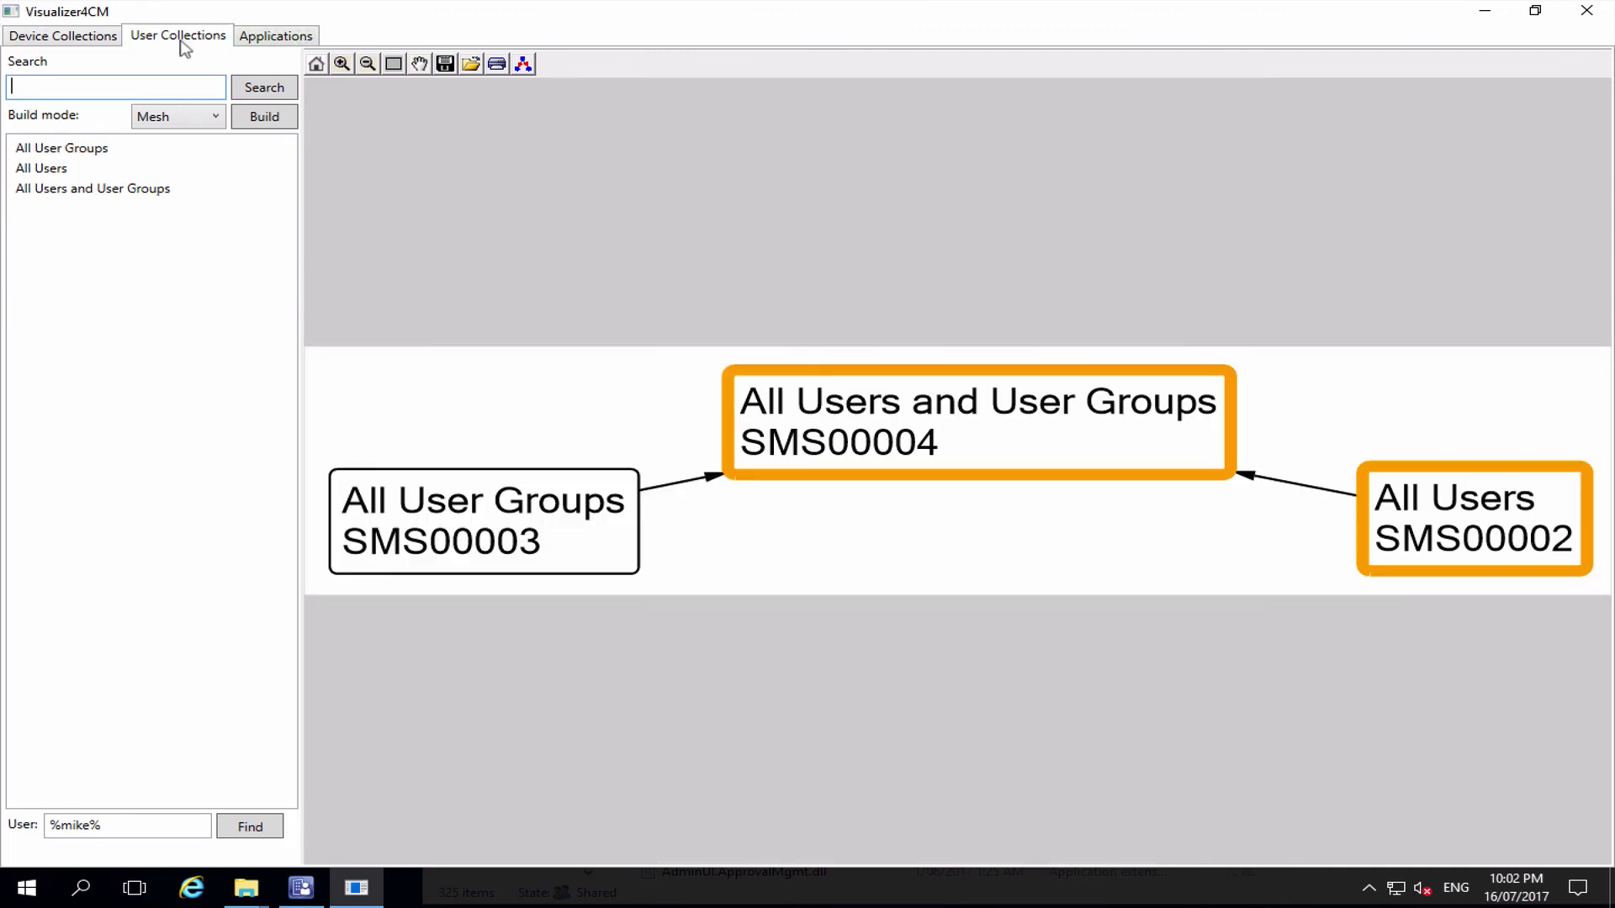
pyautogui.click(261, 37)
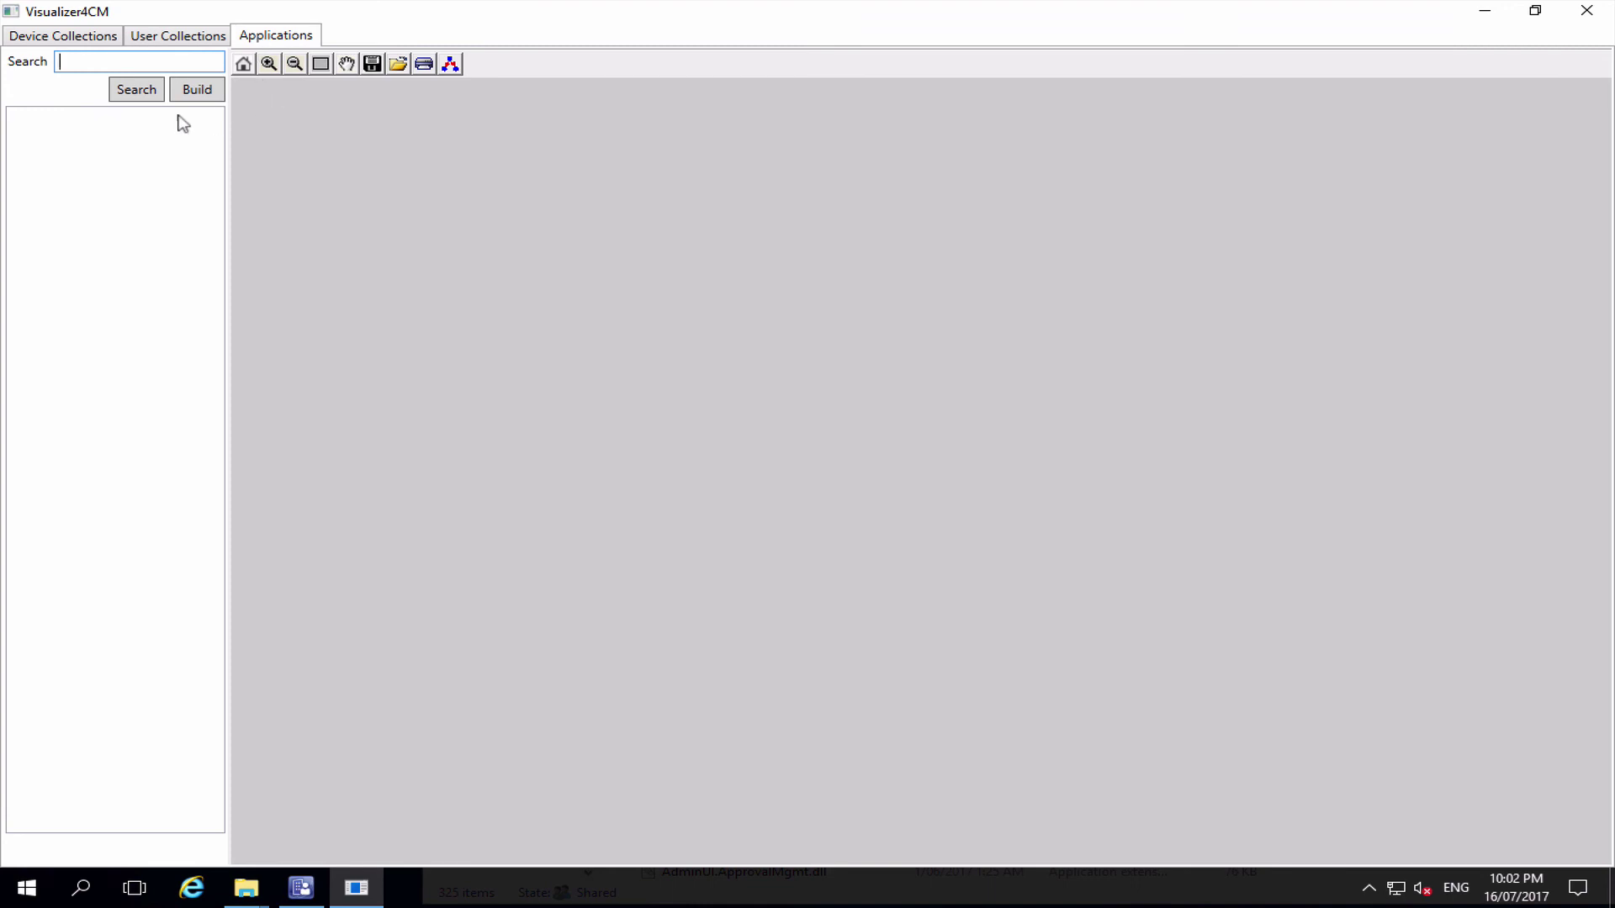
pyautogui.click(132, 92)
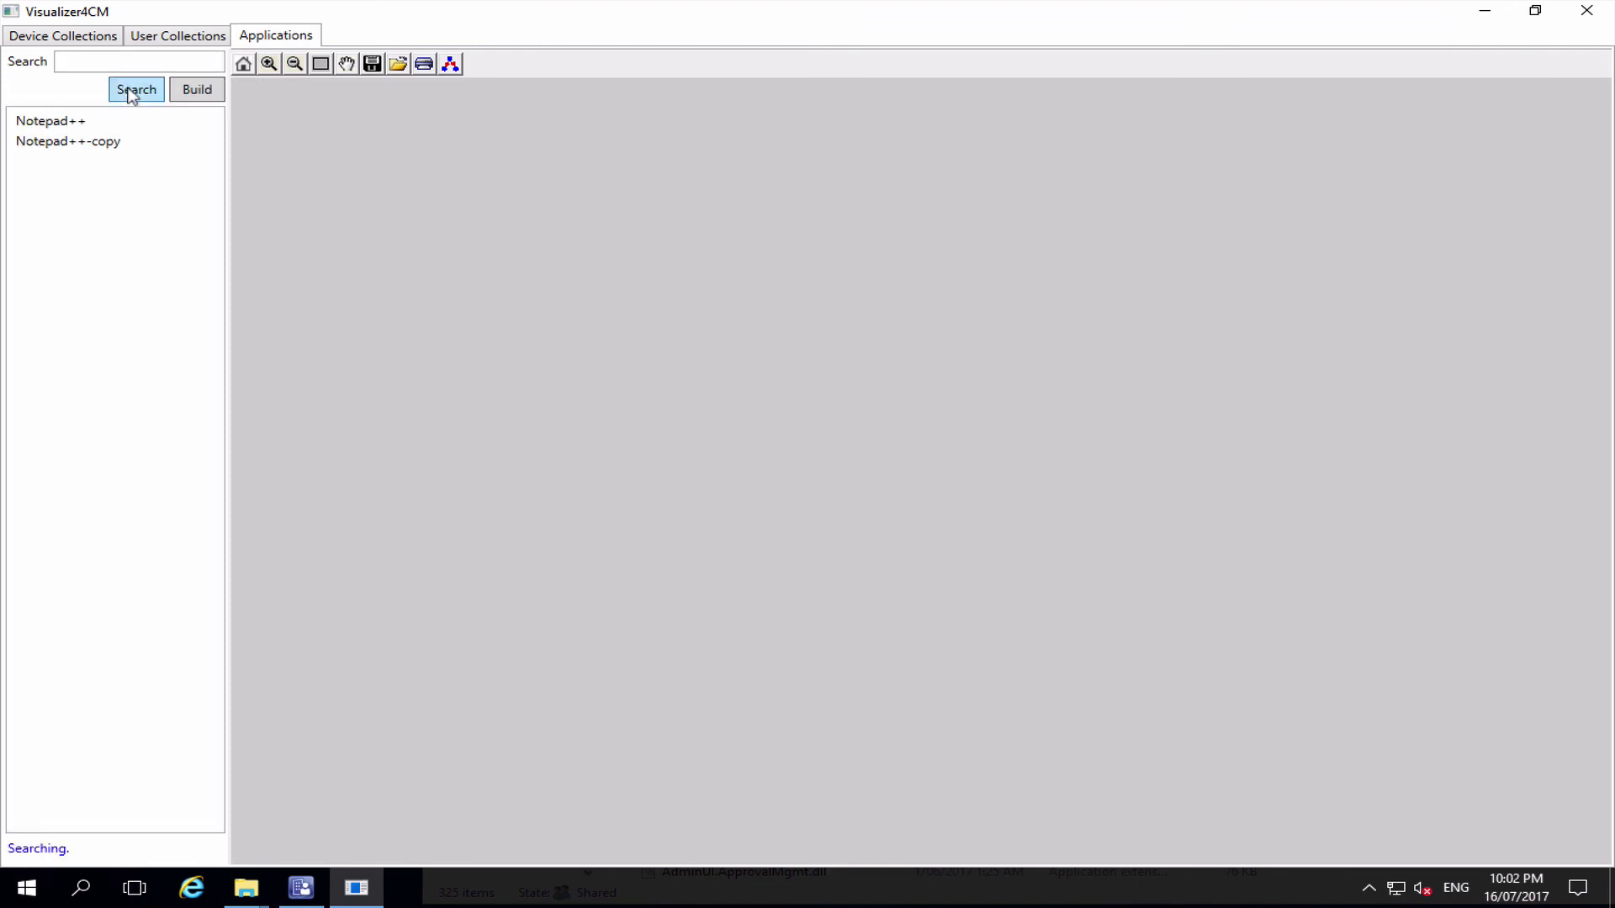
pyautogui.click(110, 141)
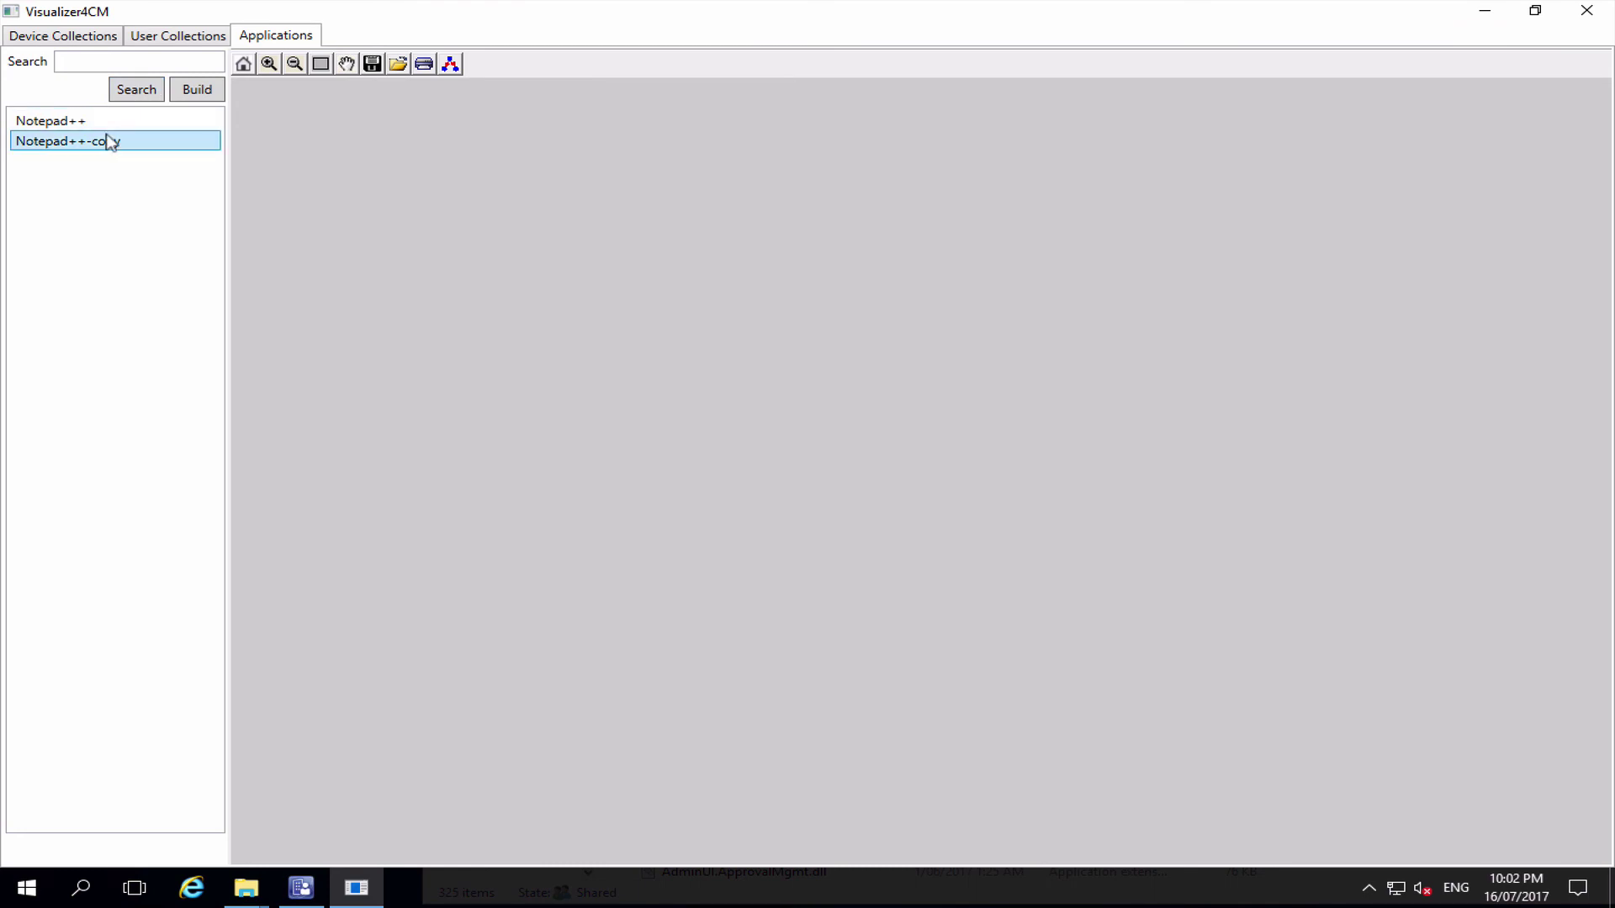
pyautogui.click(196, 91)
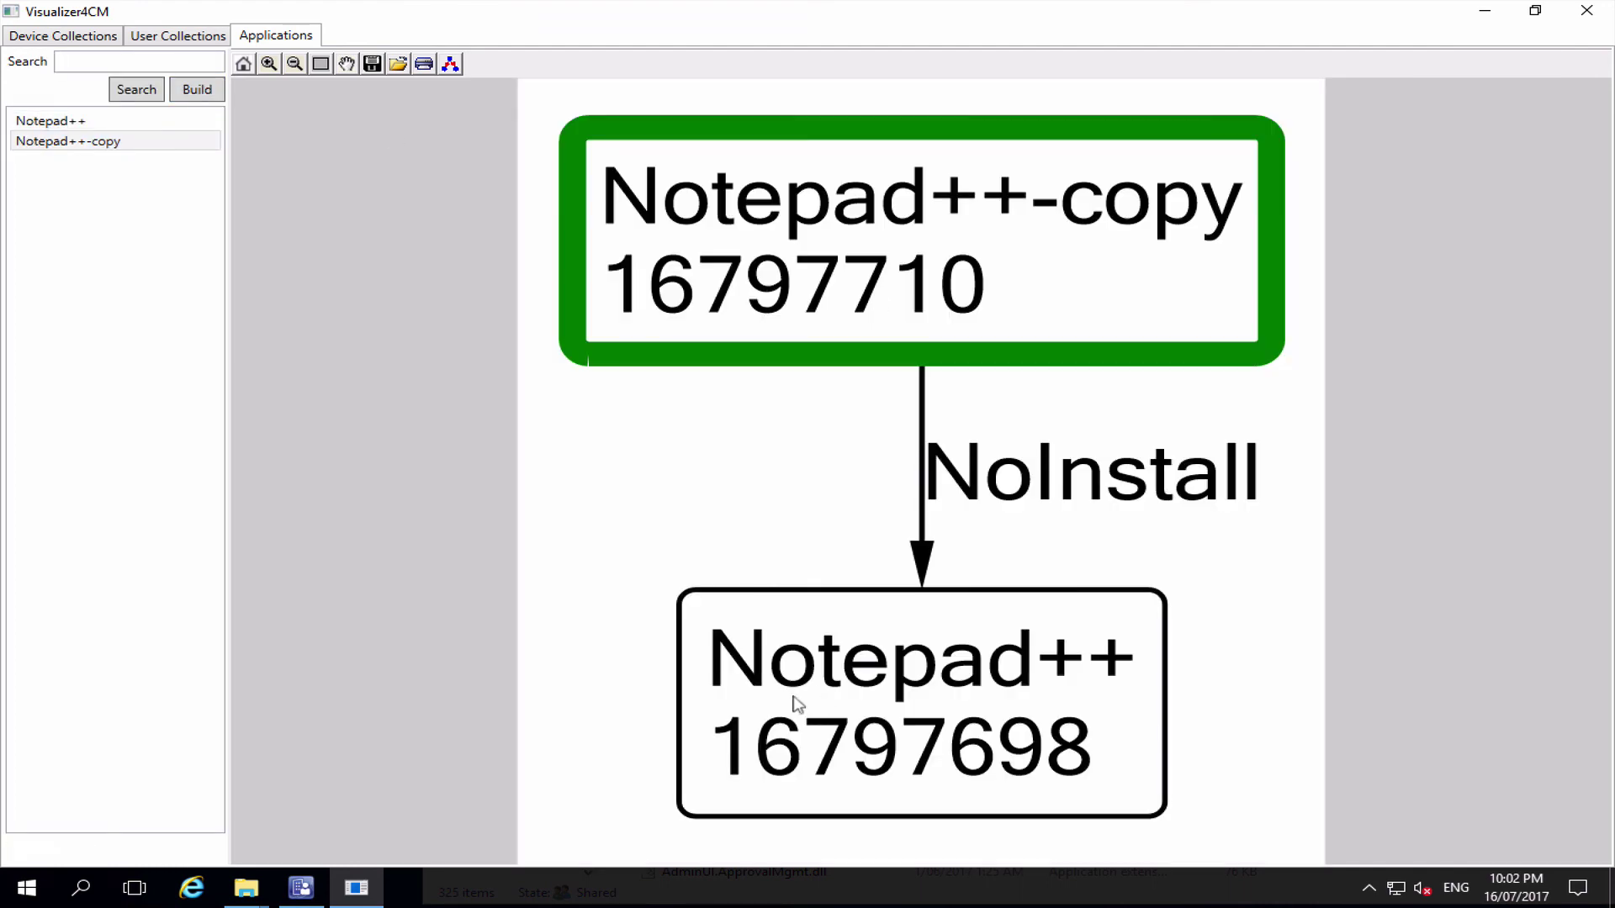
# Step: Move the Notepad++ node to the left and the Notepad++-copy node to the right in the application graph
pyautogui.moveTo(800, 704); pyautogui.dragTo(684, 719)
pyautogui.moveTo(1043, 267); pyautogui.dragTo(1303, 294)
pyautogui.click(1222, 270)
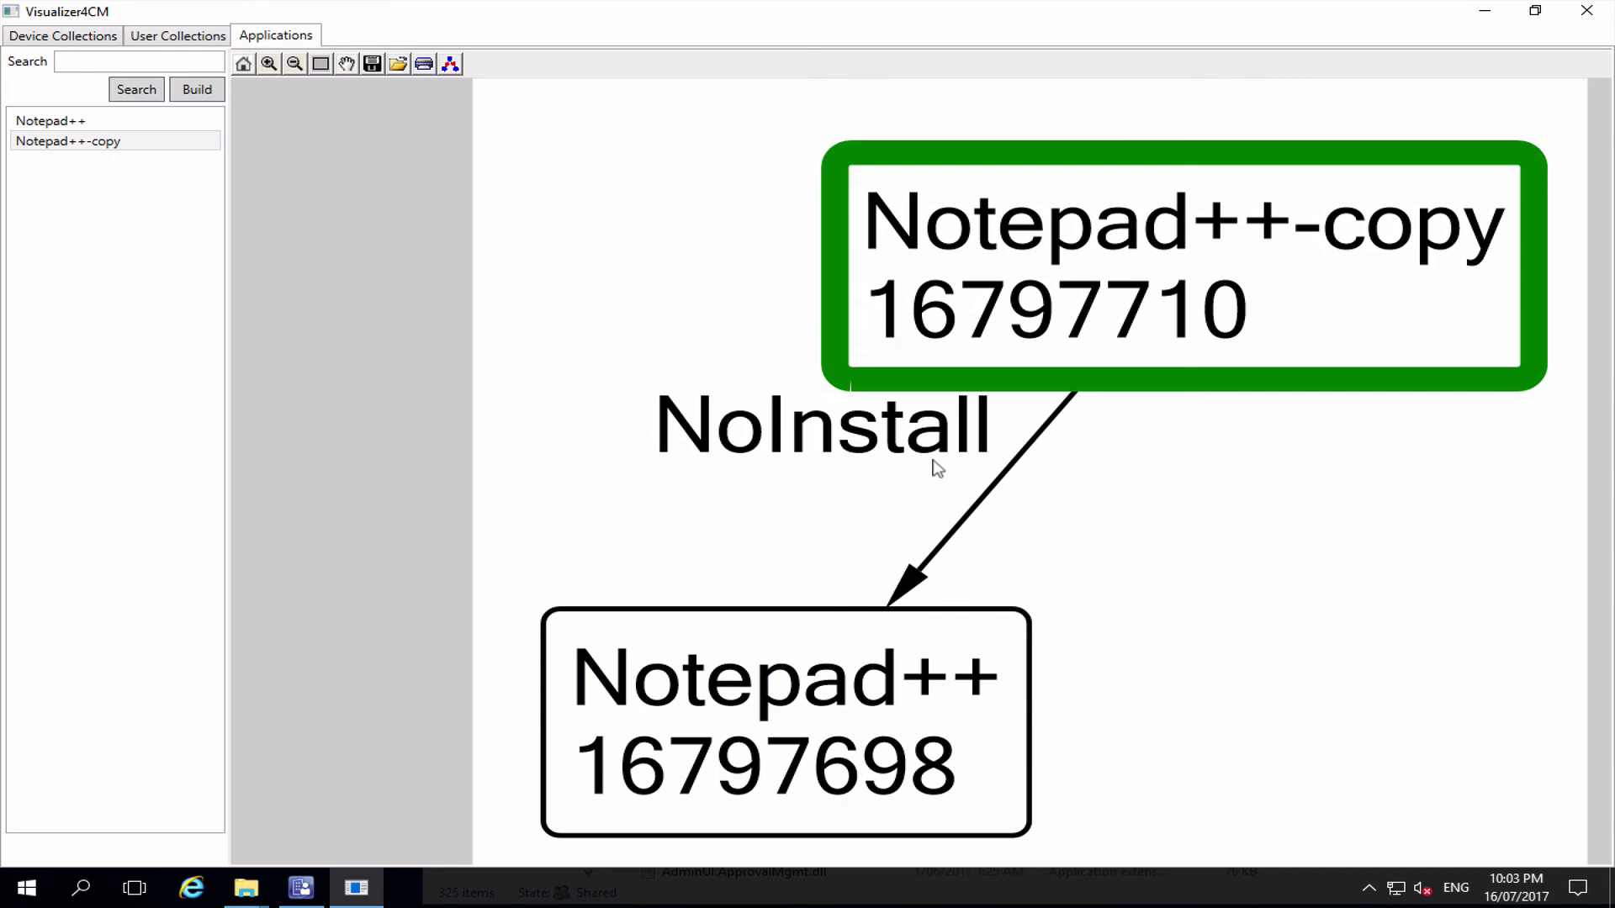
# Step: Select the Notepad++ application and return to the device collections graph
pyautogui.click(51, 123)
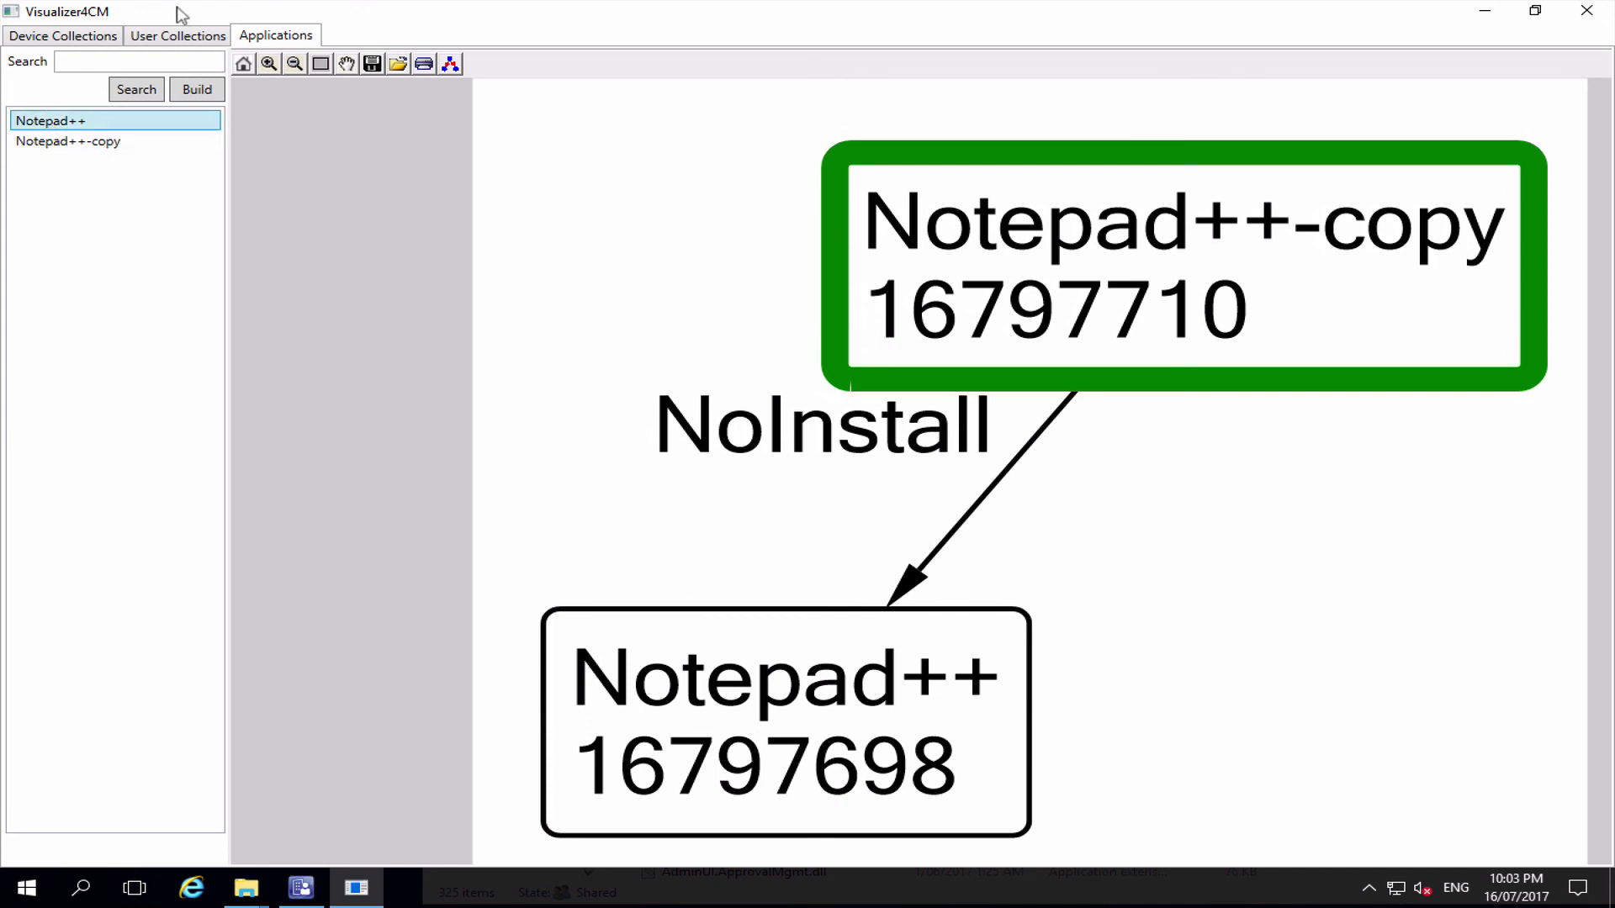
pyautogui.click(168, 37)
pyautogui.click(57, 35)
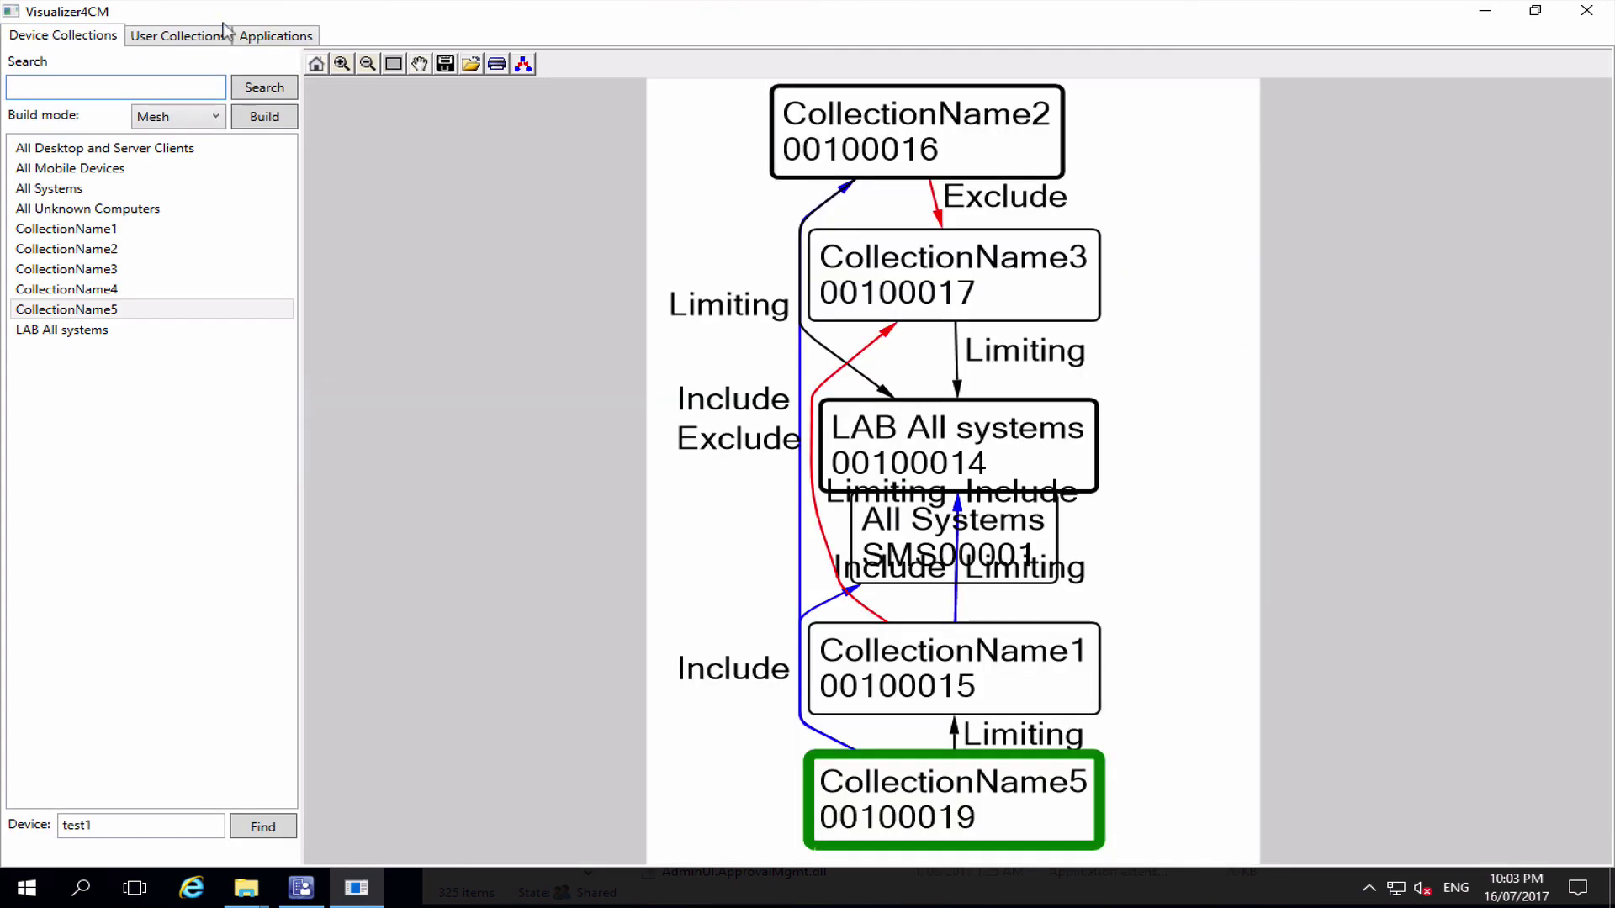